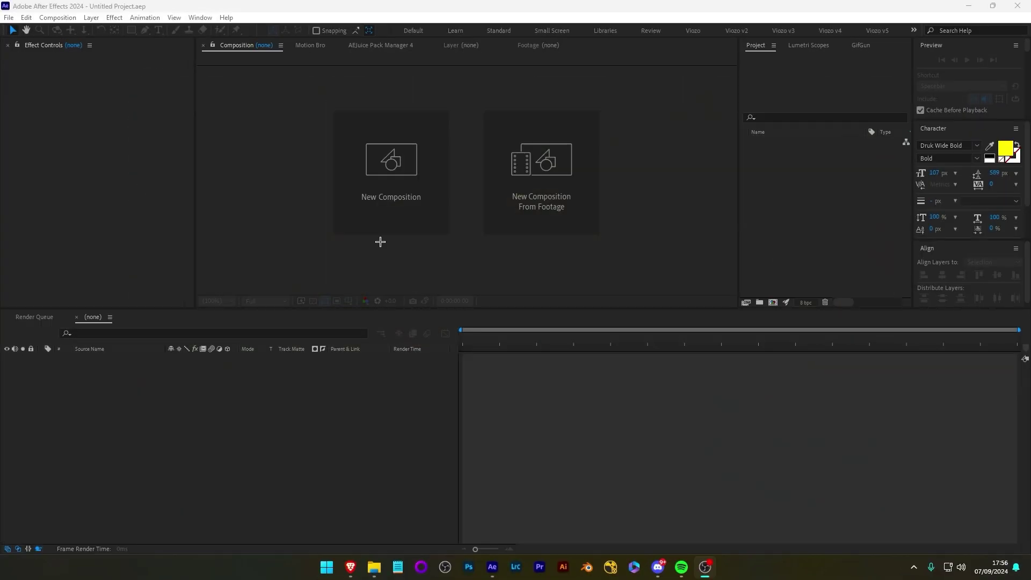
# - Create a 1920x1080 24 fps Comp 1 holding the imported Pearl_Cinematic_4k120fps_20_DarkZone.mp4 clip
pyautogui.hotkey('ctrl', 'n')
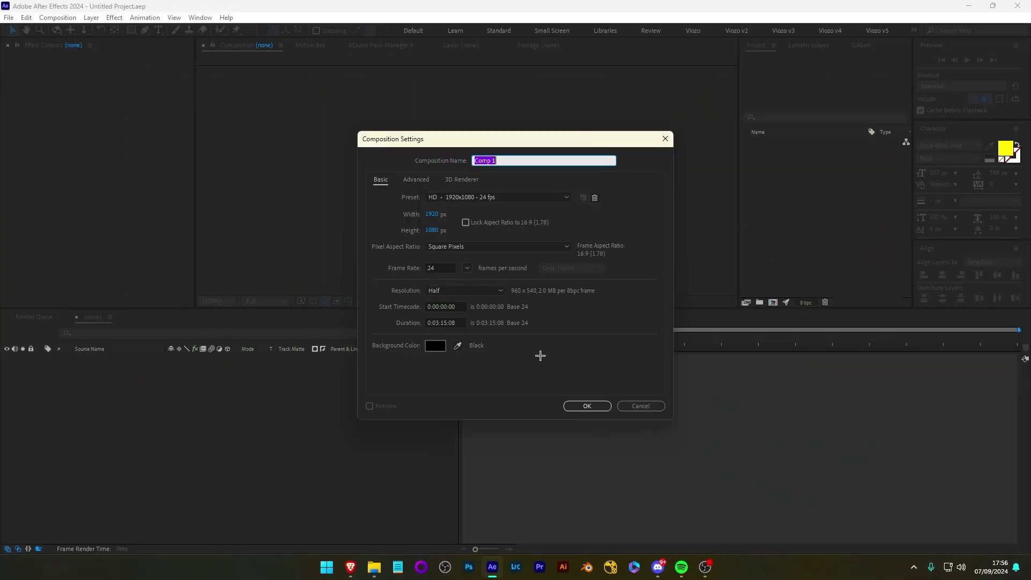
pyautogui.click(589, 406)
pyautogui.moveTo(589, 408); pyautogui.dragTo(798, 219)
pyautogui.moveTo(789, 145); pyautogui.dragTo(251, 421)
# - Scale the Pearl clip layer down to 50% so the 4K footage fits the frame
pyautogui.press('s')
pyautogui.click(303, 394)
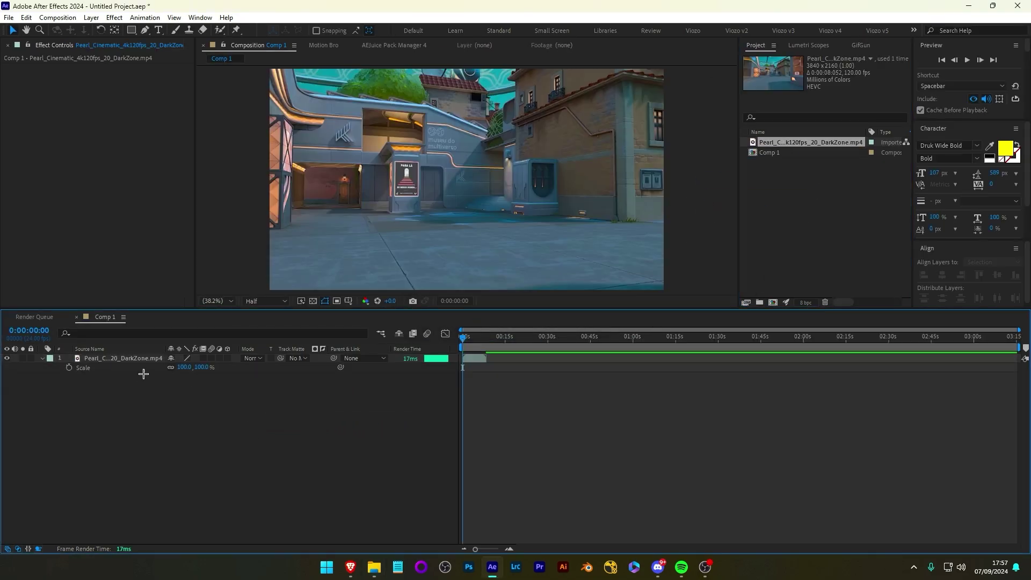
pyautogui.moveTo(182, 367); pyautogui.dragTo(162, 367)
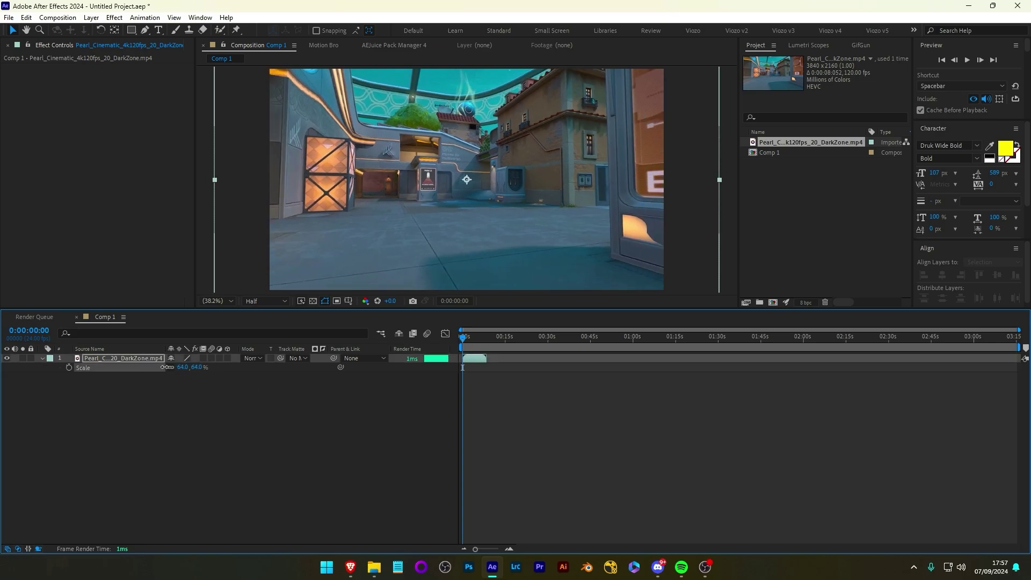
# - Preview the scaled footage, stop around 0:00:06:19, and select the layer
pyautogui.moveTo(463, 337)
pyautogui.mouseDown()
pyautogui.moveTo(483, 338)
pyautogui.moveTo(463, 337)
pyautogui.mouseUp()
pyautogui.press('space')
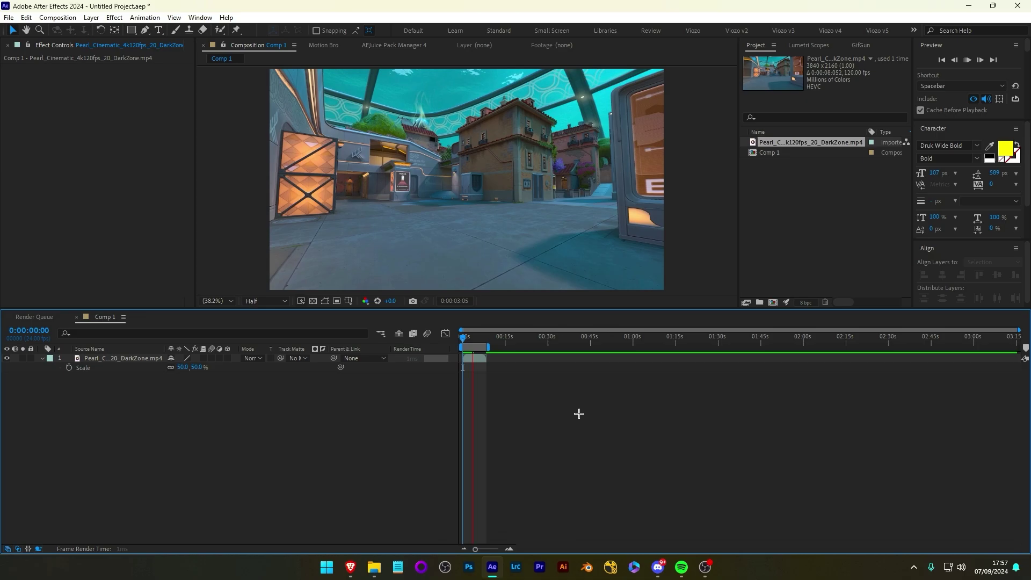
pyautogui.click(463, 337)
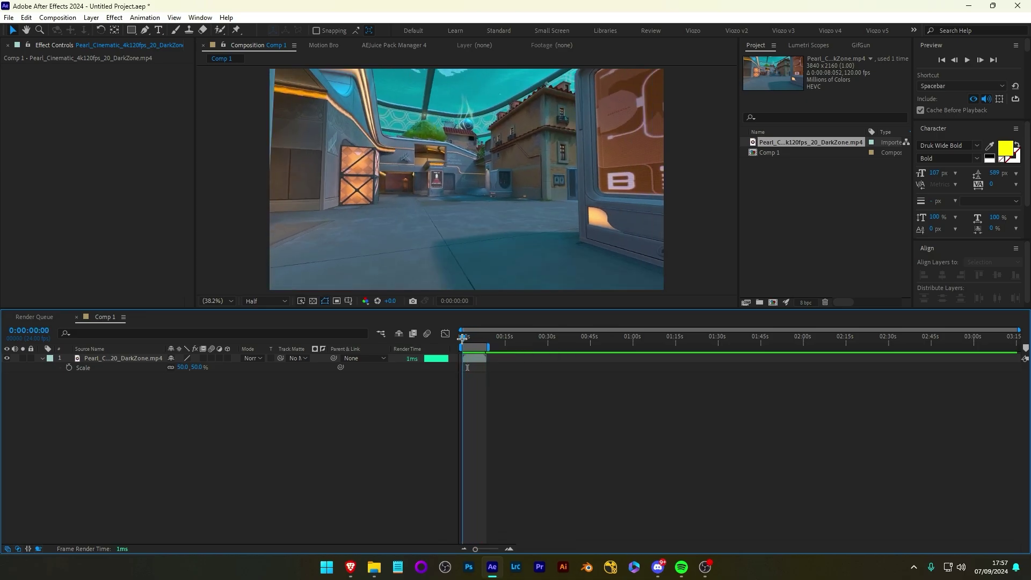
pyautogui.moveTo(463, 337)
pyautogui.mouseDown()
pyautogui.moveTo(485, 338)
pyautogui.moveTo(462, 339)
pyautogui.moveTo(481, 342)
pyautogui.moveTo(465, 361)
pyautogui.moveTo(465, 339)
pyautogui.moveTo(480, 338)
pyautogui.moveTo(464, 338)
pyautogui.moveTo(483, 338)
pyautogui.moveTo(462, 338)
pyautogui.mouseUp()
pyautogui.click(468, 360)
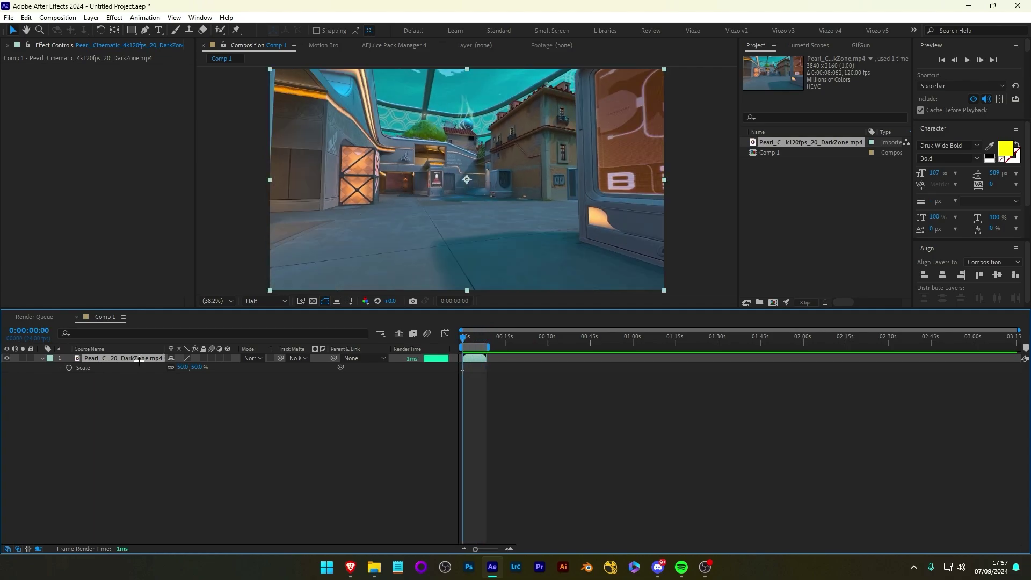
# - Enable Time Remapping and pull the end keyframe earlier to shorten the clip, then preview it
pyautogui.hotkey('ctrl', 'alt', 't')
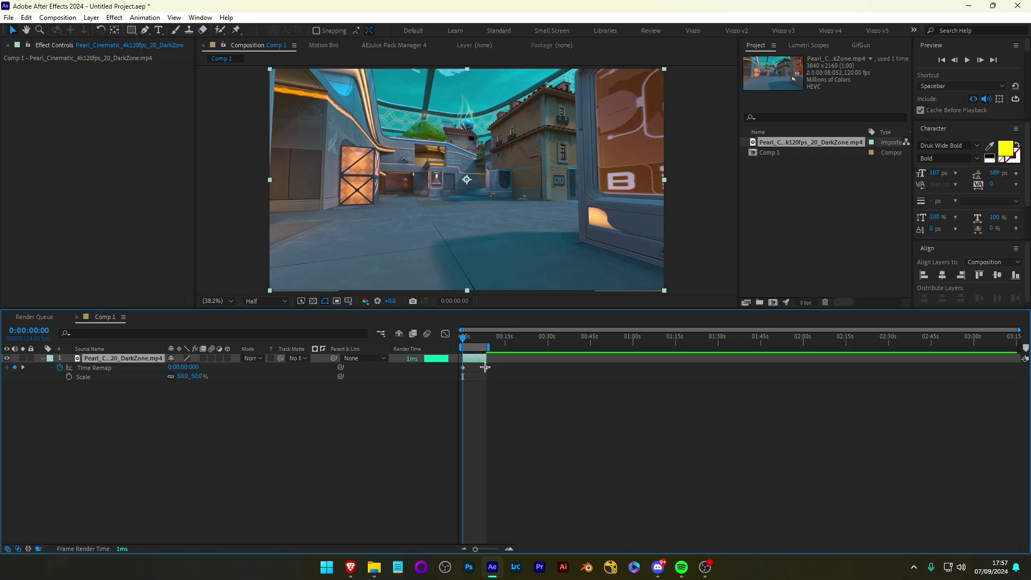
pyautogui.moveTo(485, 366); pyautogui.dragTo(473, 368)
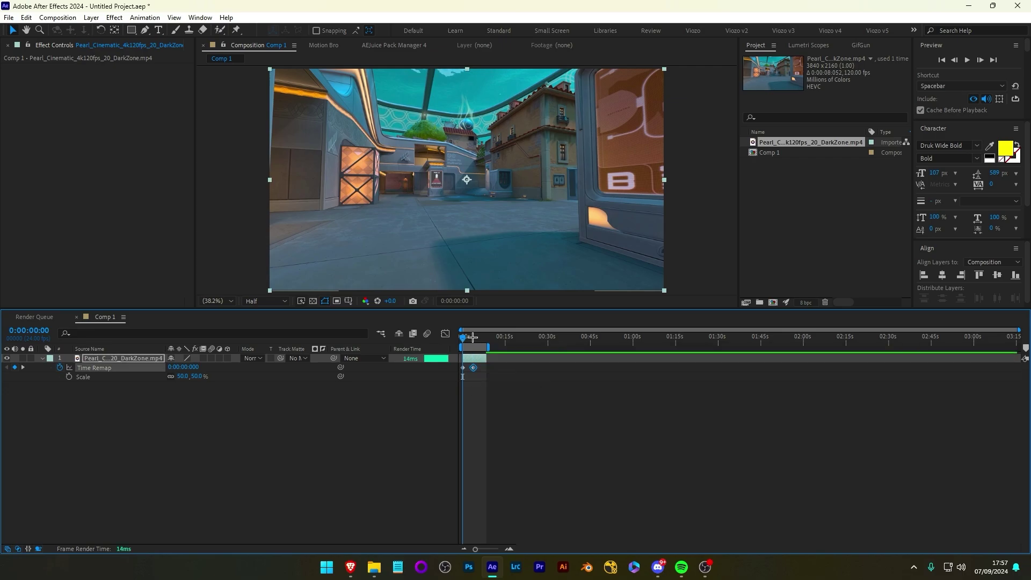
pyautogui.press('space')
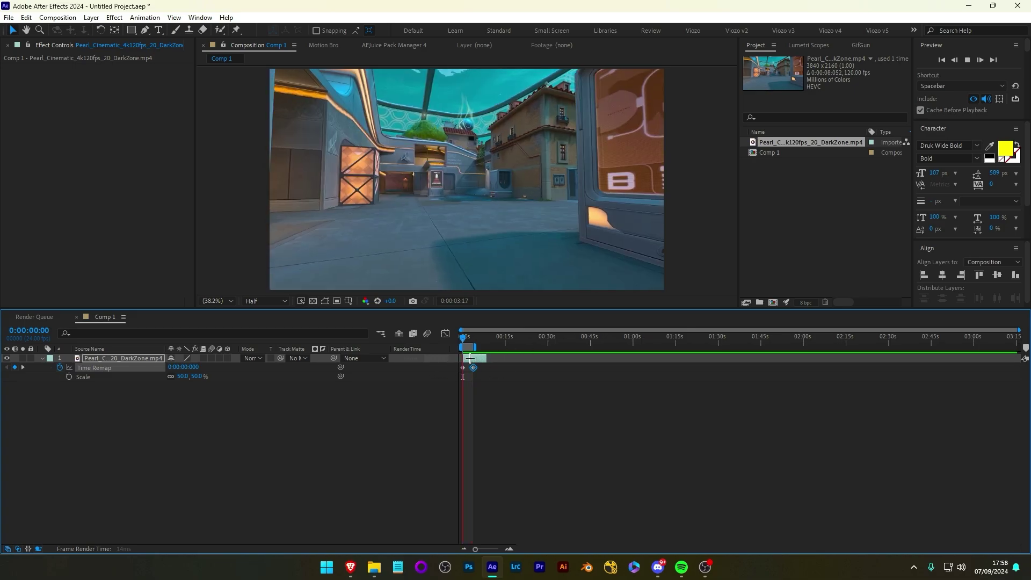
pyautogui.click(498, 361)
# - Pre-compose the footage layer, keeping all attributes in Comp 1
pyautogui.rightClick(126, 358)
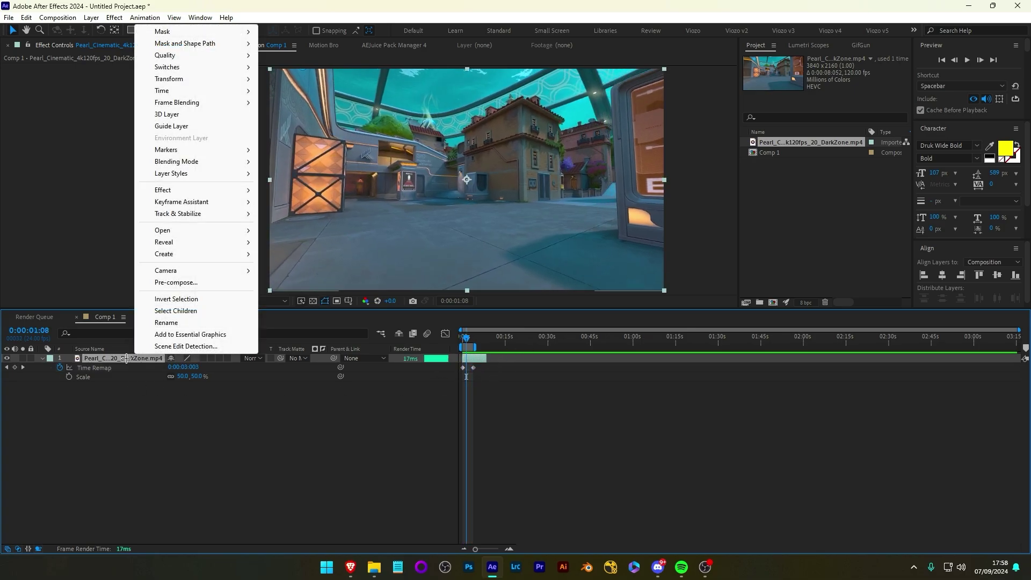
pyautogui.click(198, 281)
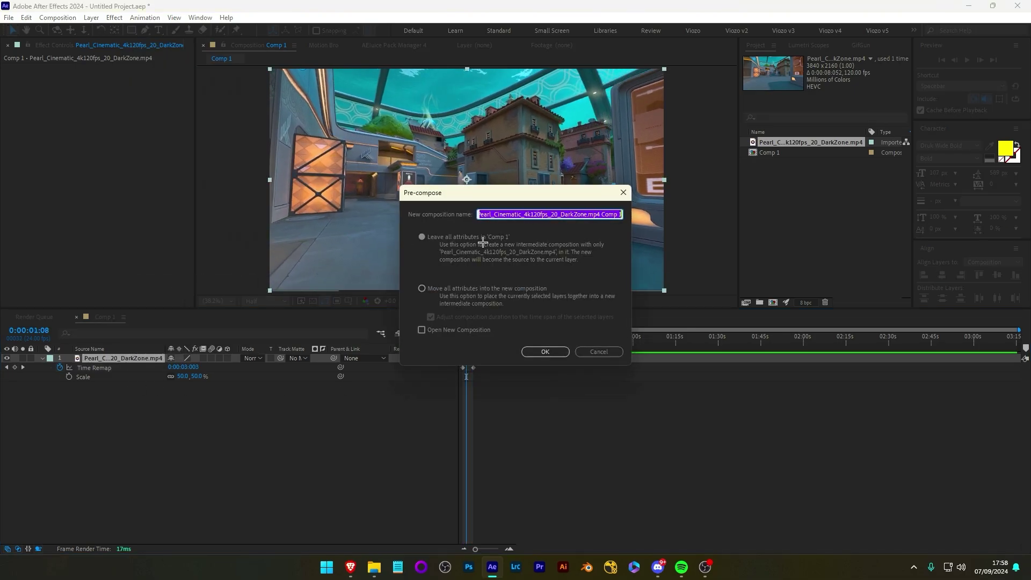
pyautogui.click(463, 238)
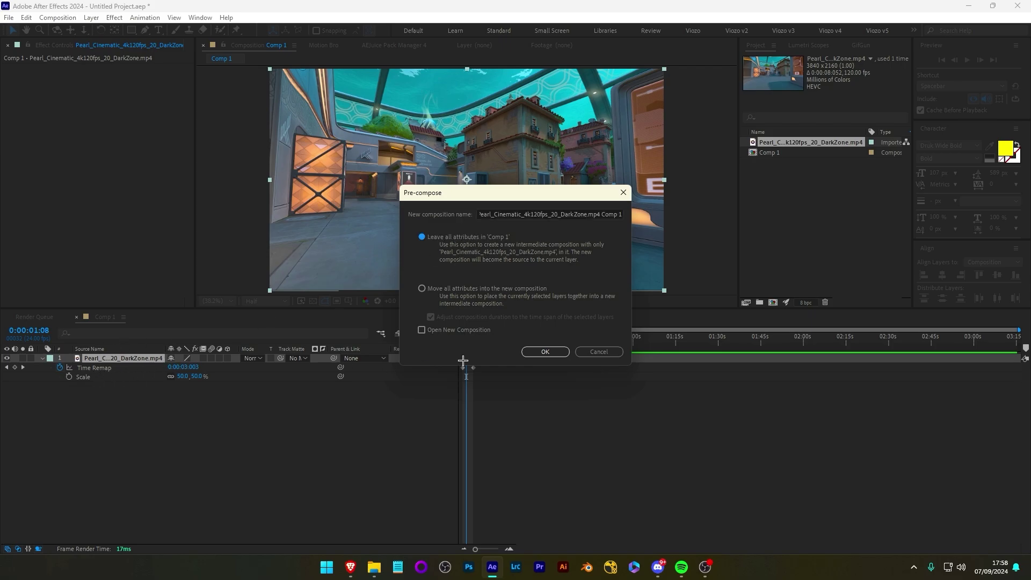
pyautogui.click(544, 352)
pyautogui.click(156, 384)
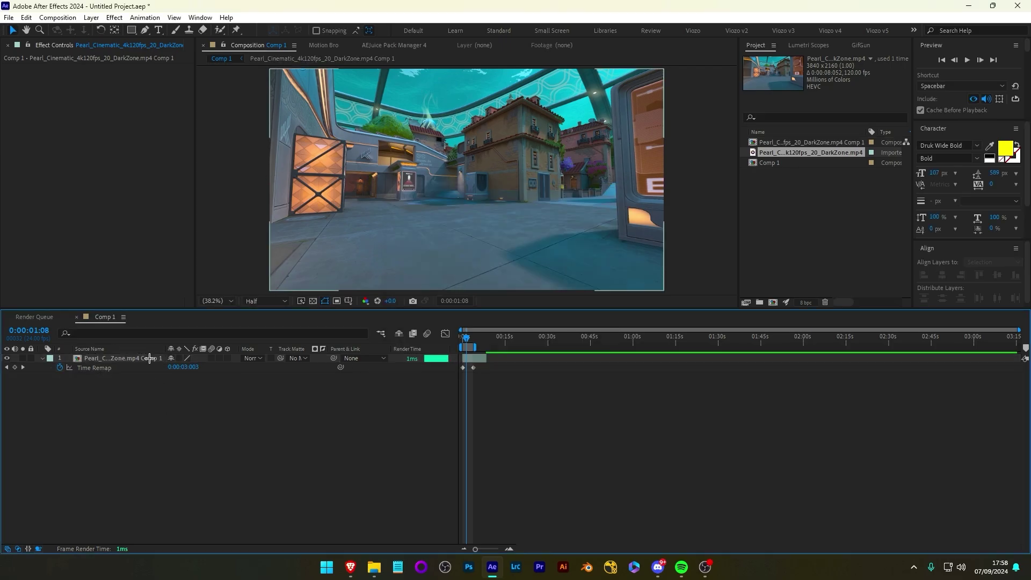
# - Open the precomp and end its work area at 8 seconds, previewing the result
pyautogui.doubleClick(149, 358)
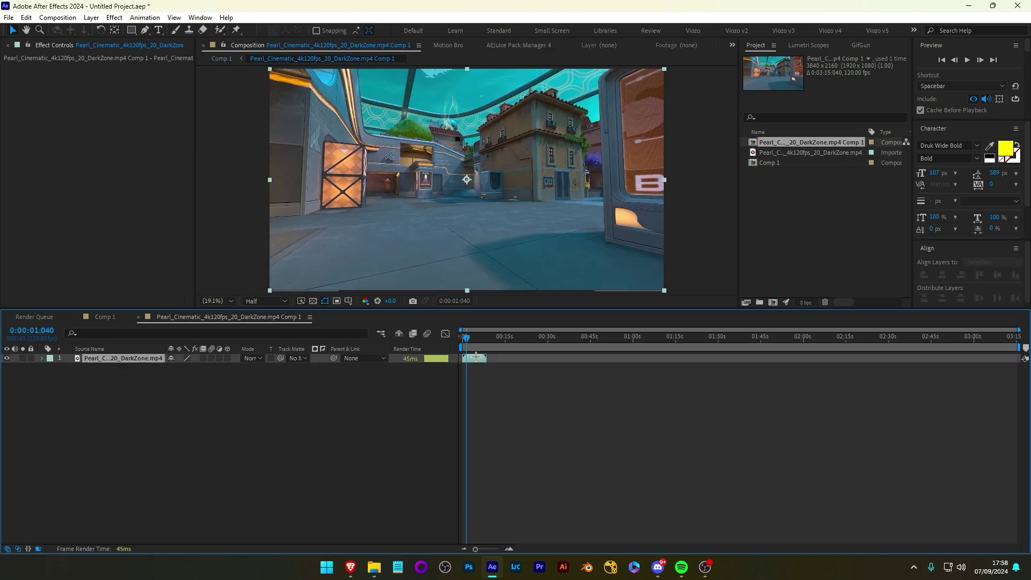
pyautogui.click(485, 342)
pyautogui.press('n')
pyautogui.press('space')
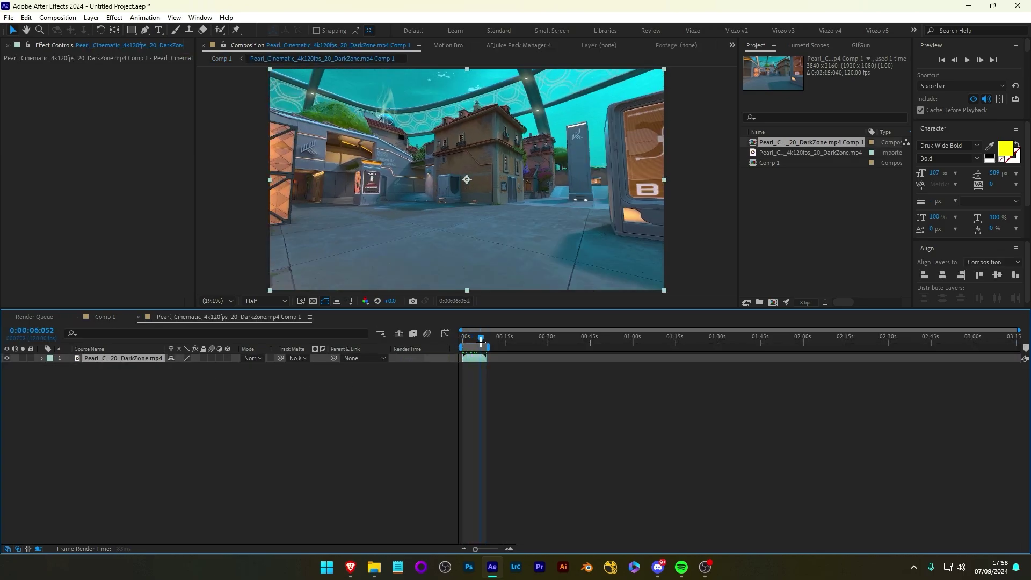
pyautogui.press('space')
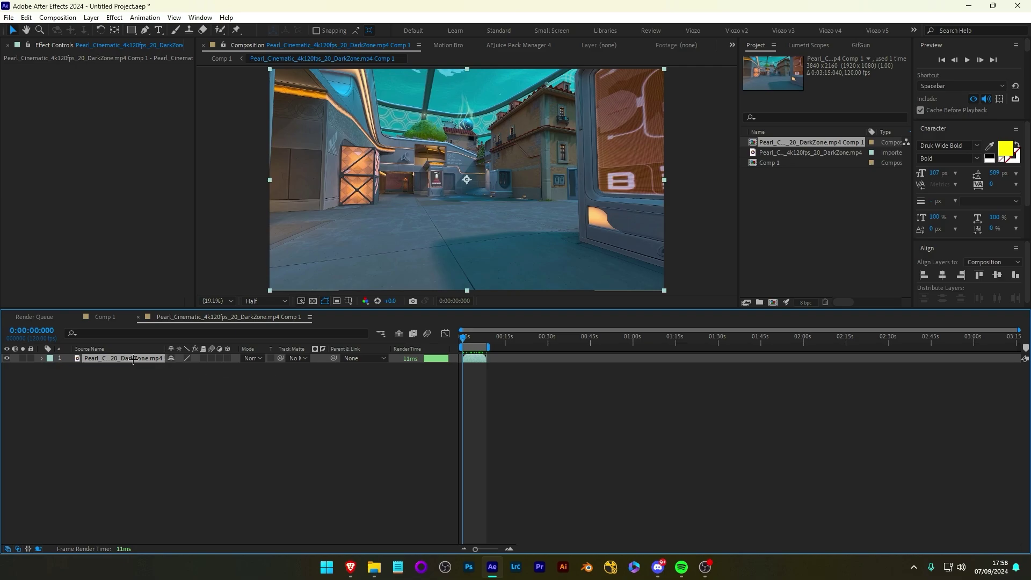
# - Apply Track Camera to the footage layer and let the 3D Camera Tracker analyze and solve
pyautogui.rightClick(133, 360)
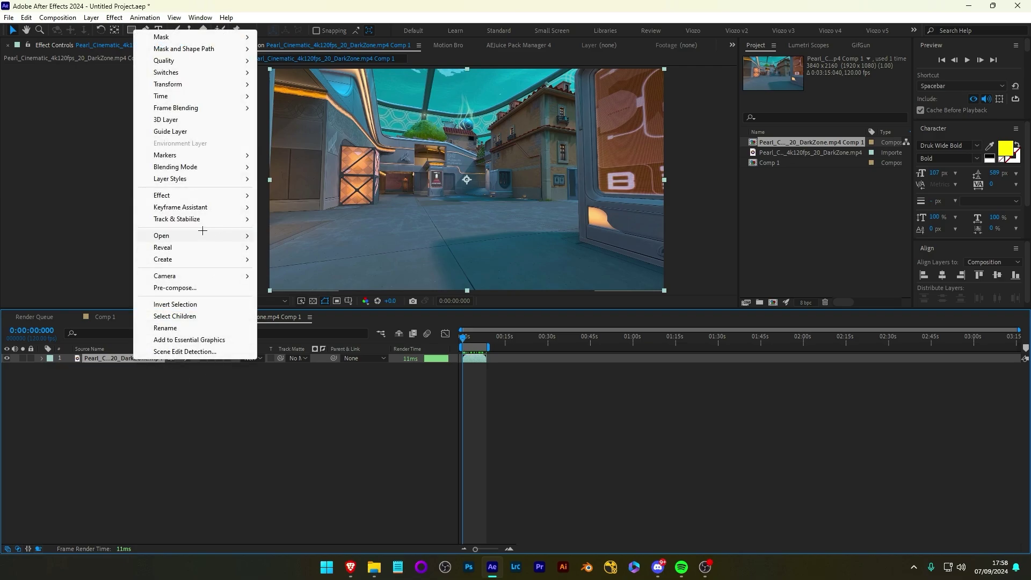
pyautogui.moveTo(192, 220)
pyautogui.click(306, 220)
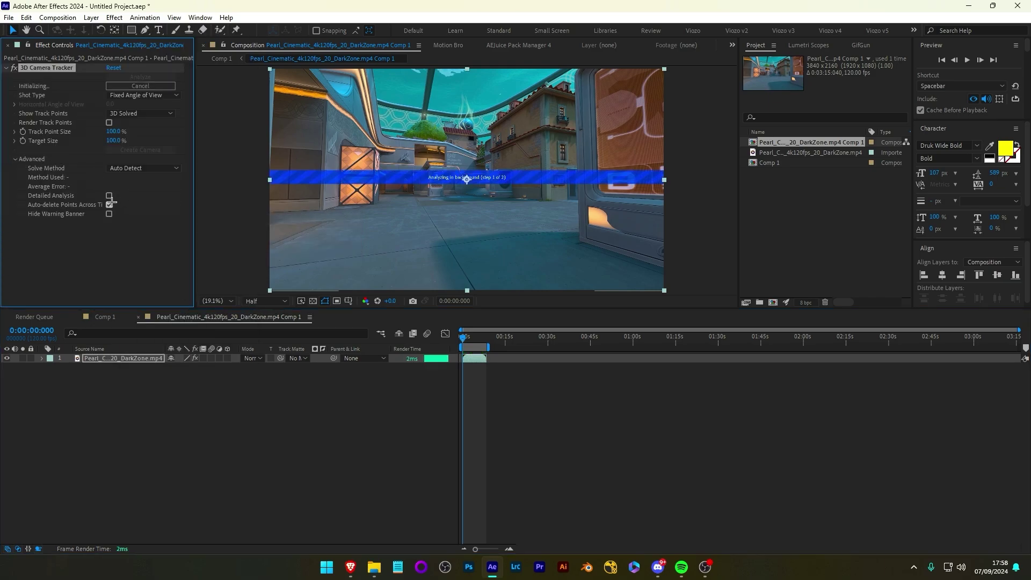
pyautogui.click(15, 159)
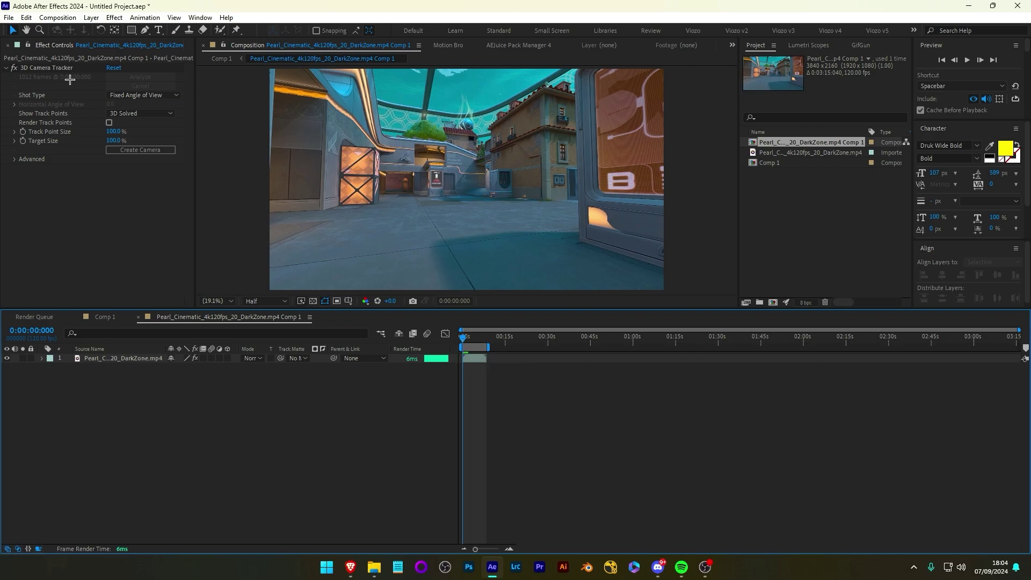
# - Set the 3D Camera Tracker's Track Point Size and Target Size to 200%
pyautogui.click(46, 69)
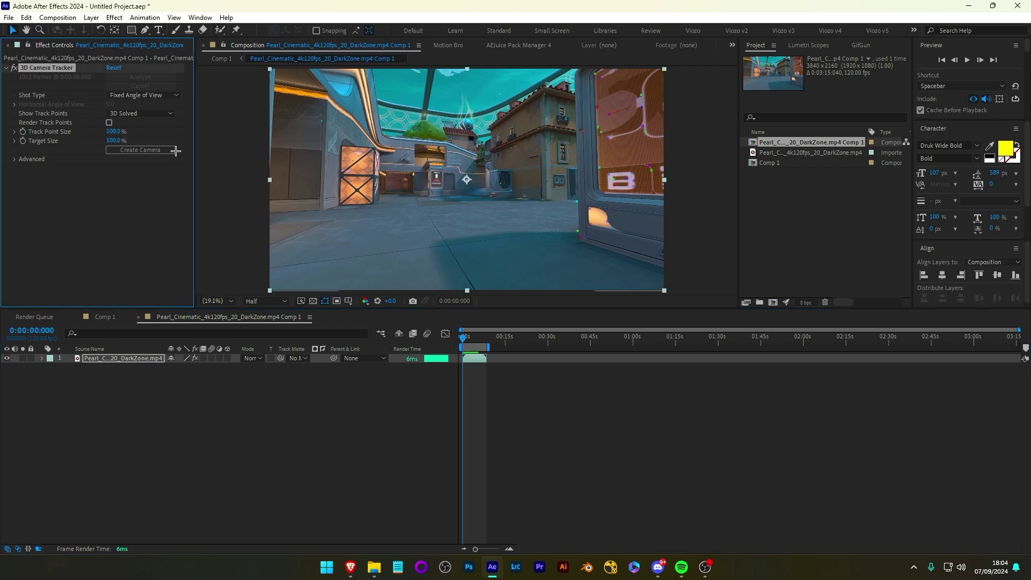
pyautogui.click(116, 131)
pyautogui.write('200')
pyautogui.press('Return')
pyautogui.click(114, 140)
pyautogui.write('200')
pyautogui.press('Return')
# - Scrub around 4 seconds and select a group of solved track points on the floor
pyautogui.moveTo(464, 338); pyautogui.dragTo(473, 339)
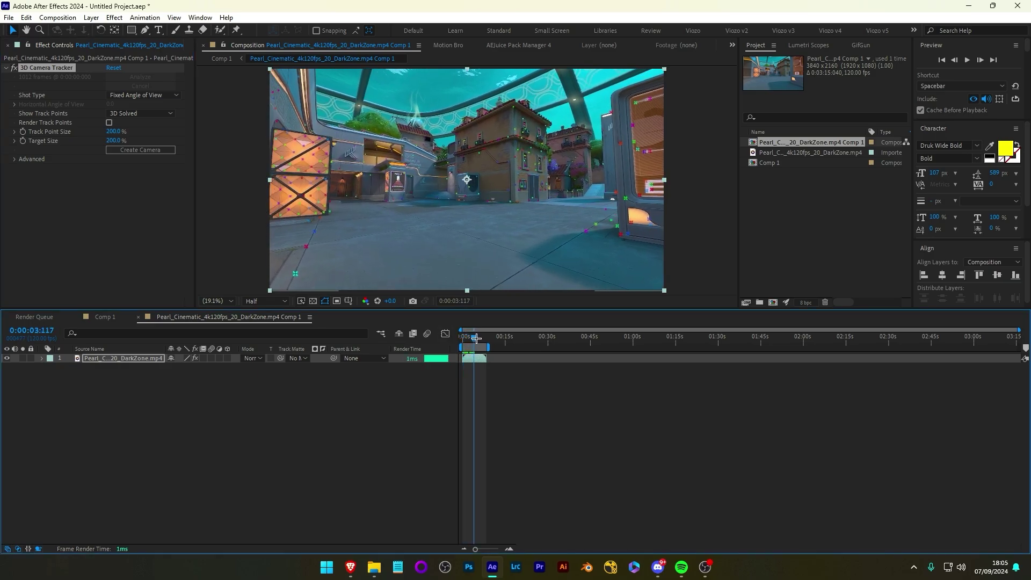
pyautogui.click(308, 245)
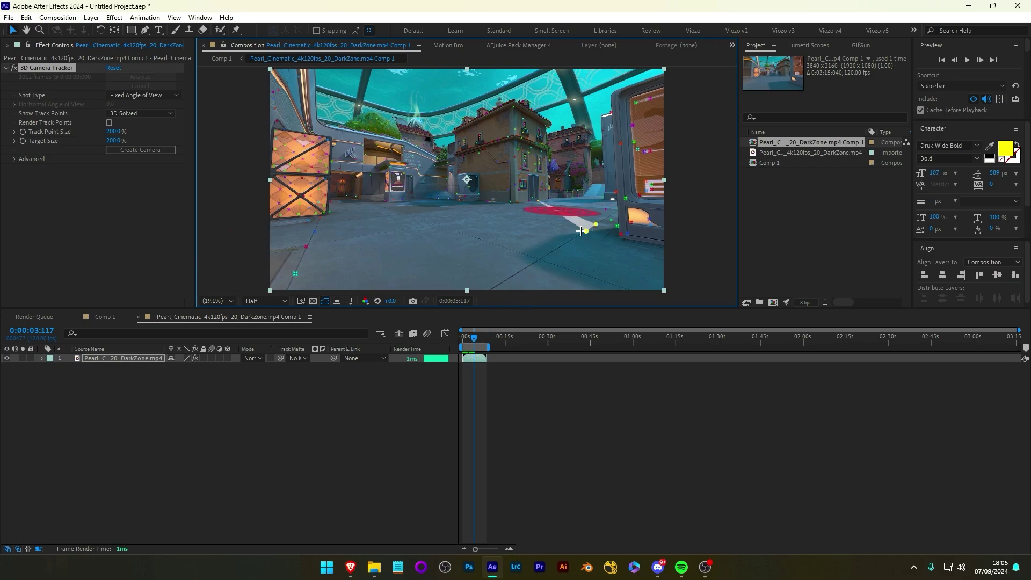
pyautogui.moveTo(474, 337); pyautogui.dragTo(475, 337)
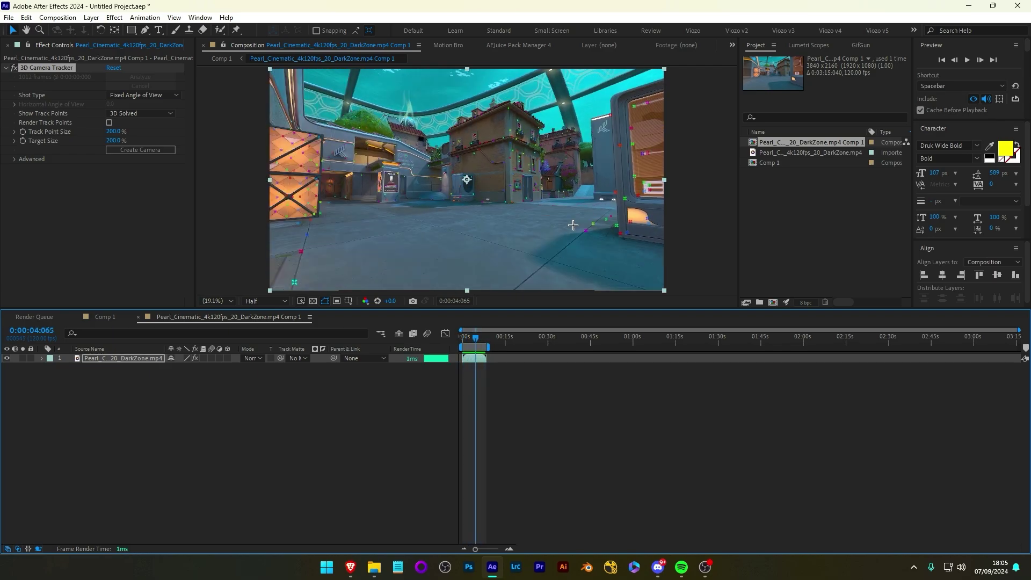
pyautogui.click(573, 221)
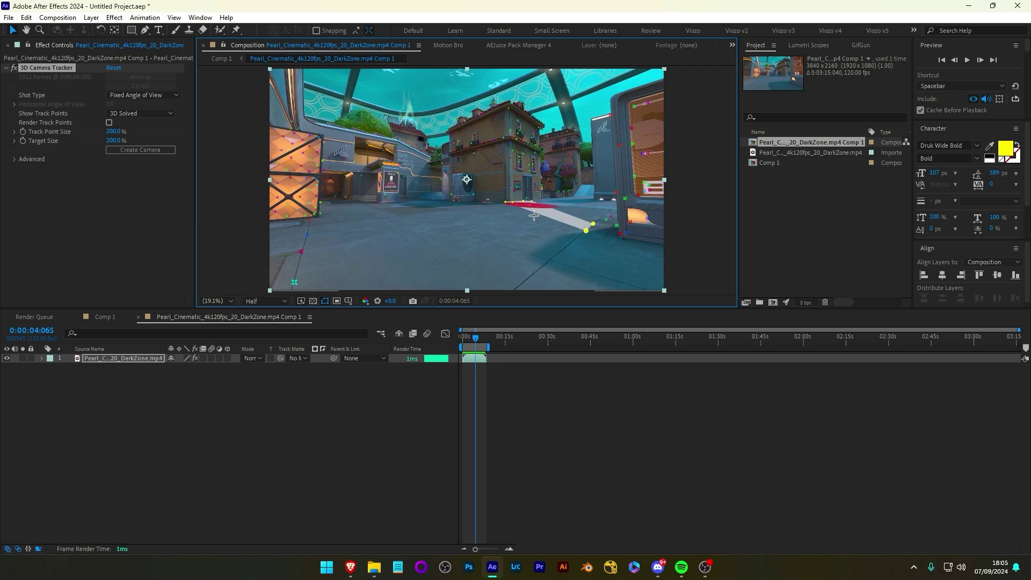
pyautogui.moveTo(475, 336); pyautogui.dragTo(483, 337)
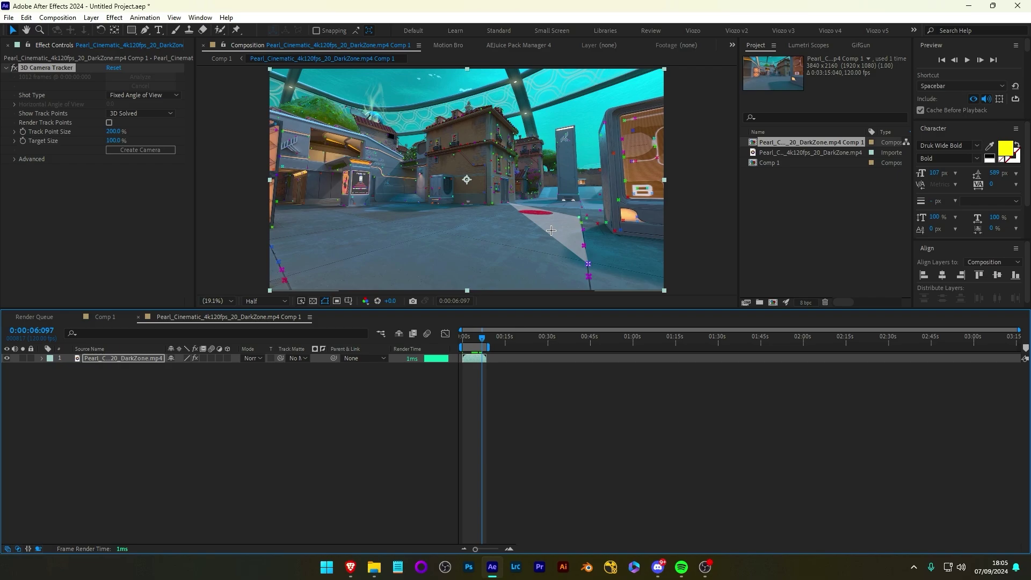
pyautogui.click(550, 230)
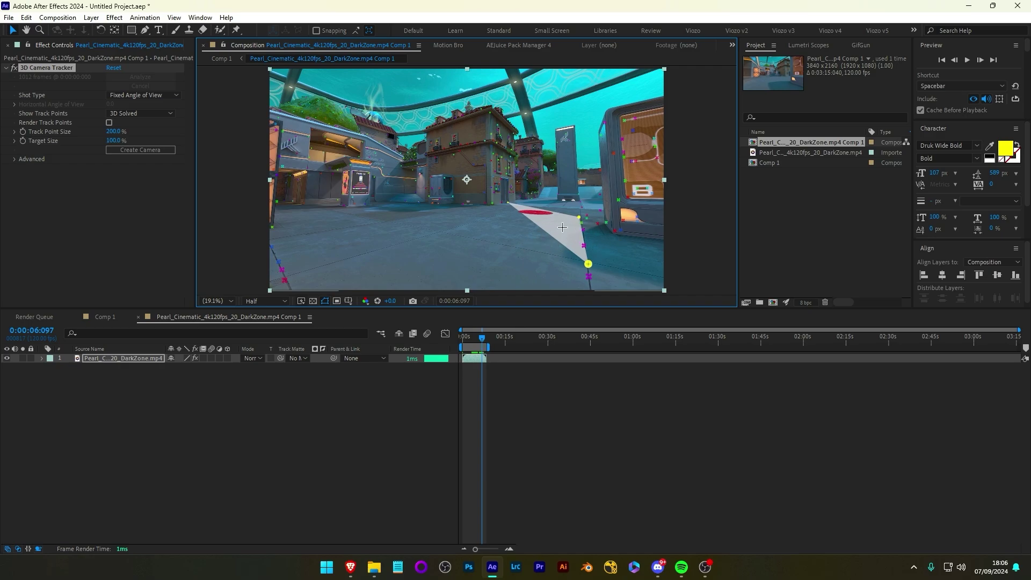
# - Create a solid and 3D Tracker Camera at the floor target, then select the camera
pyautogui.rightClick(537, 214)
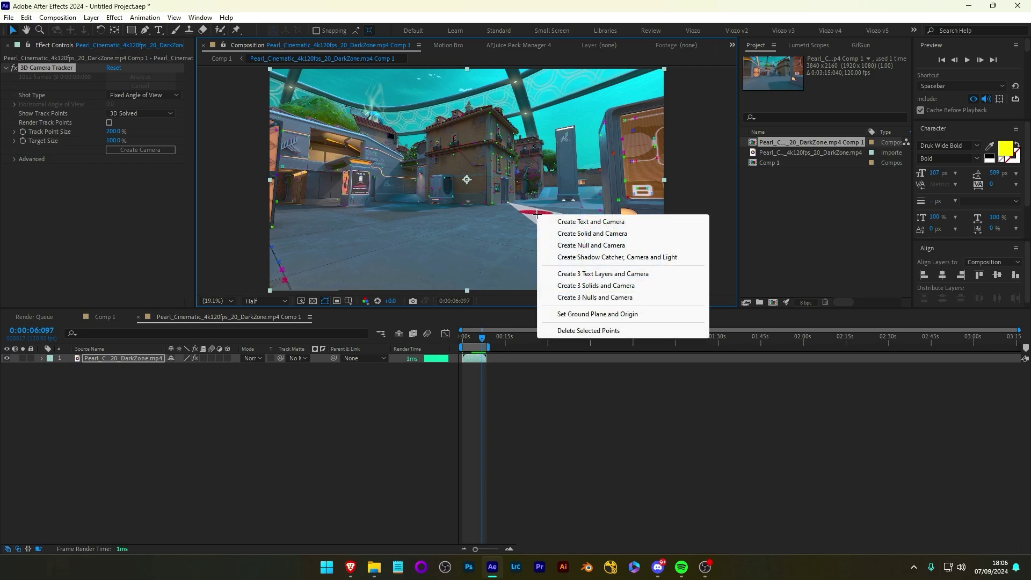
pyautogui.click(601, 235)
pyautogui.click(361, 369)
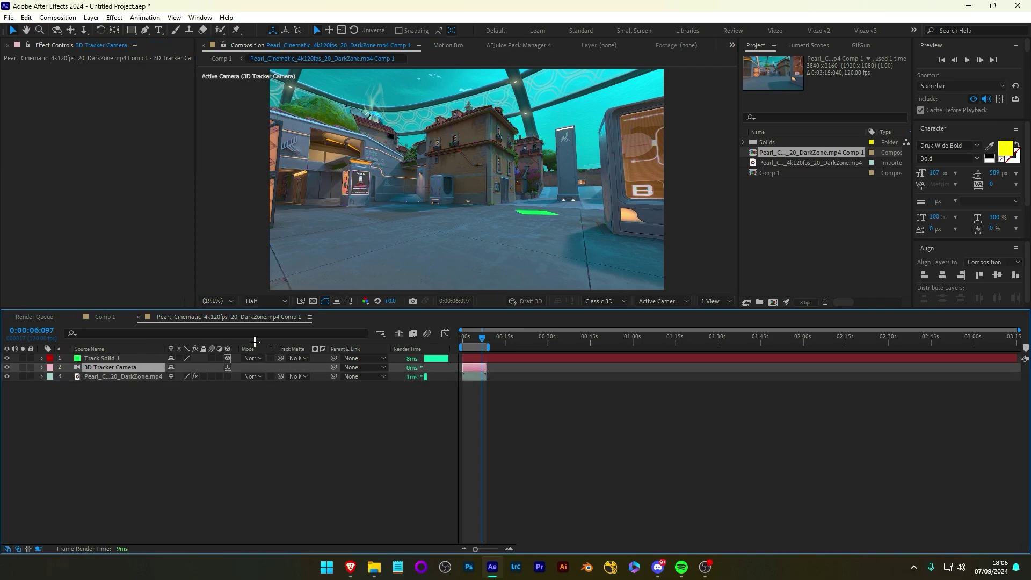
# - Reveal Track Solid 1's Position and Orientation properties and bring the green solid into view
pyautogui.click(98, 360)
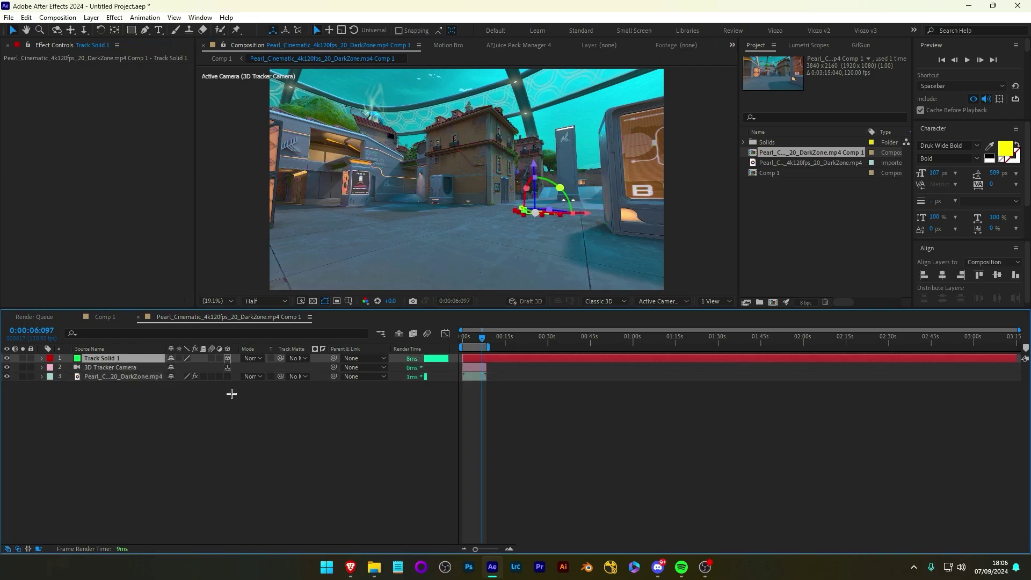
pyautogui.press('p')
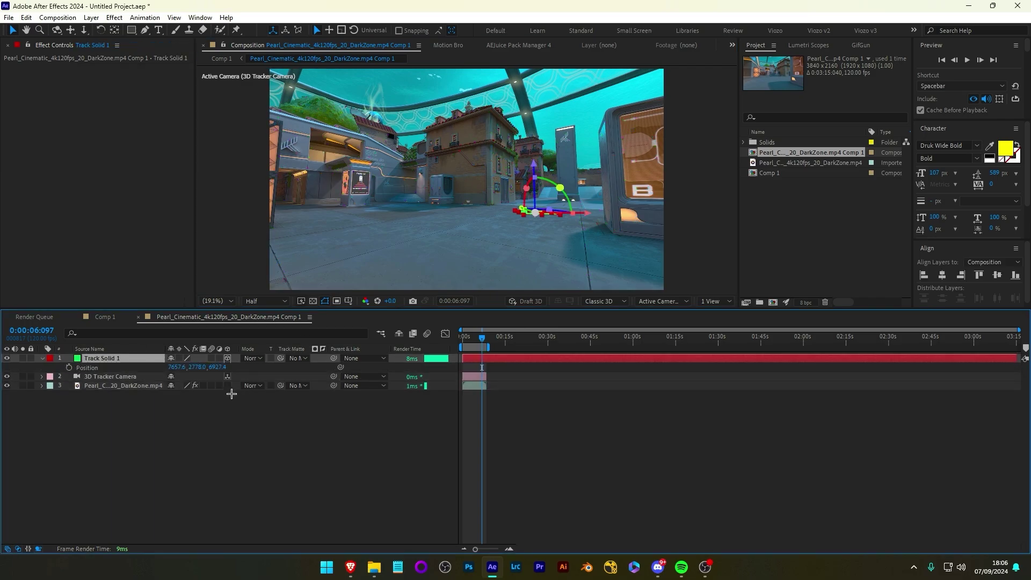
pyautogui.hotkey('shift', 'r')
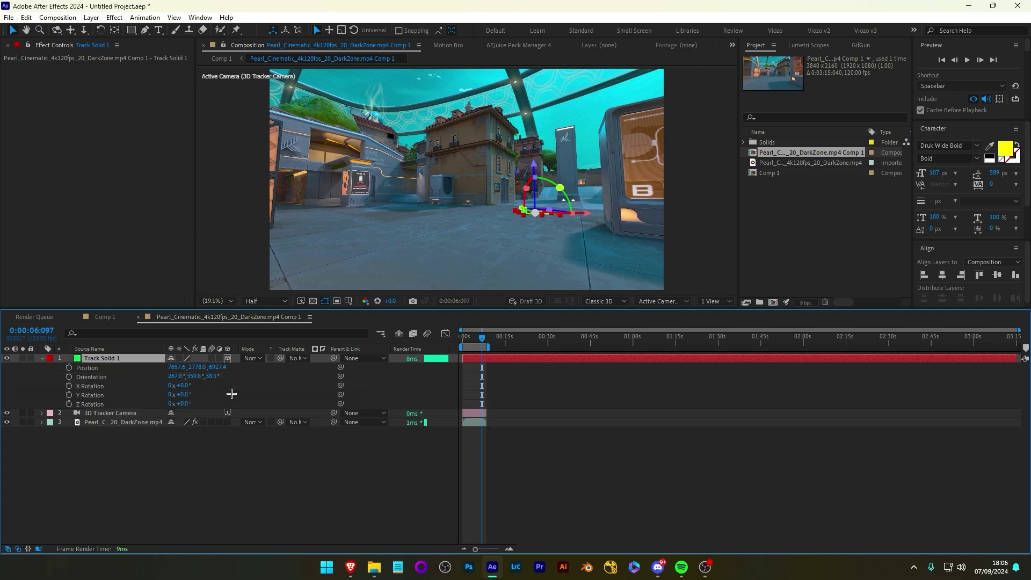
pyautogui.scroll(2, 564, 255)
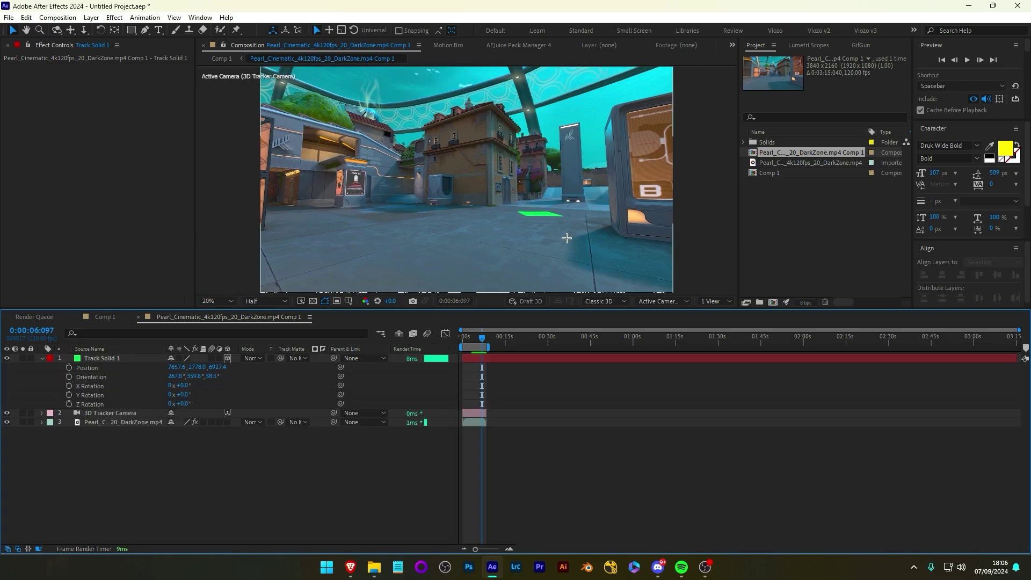
pyautogui.moveTo(551, 265); pyautogui.dragTo(461, 210)
pyautogui.press('v')
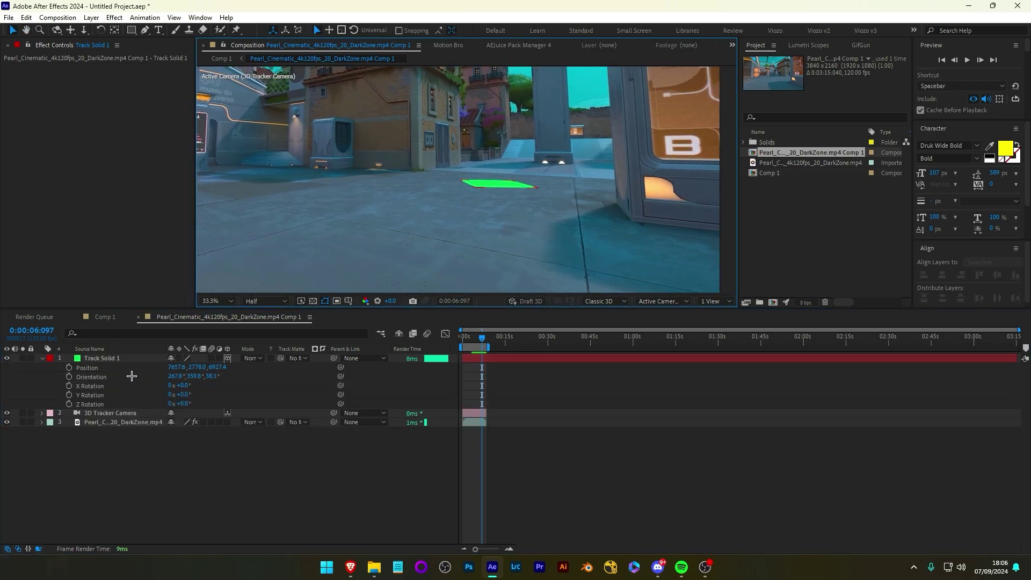
pyautogui.click(111, 359)
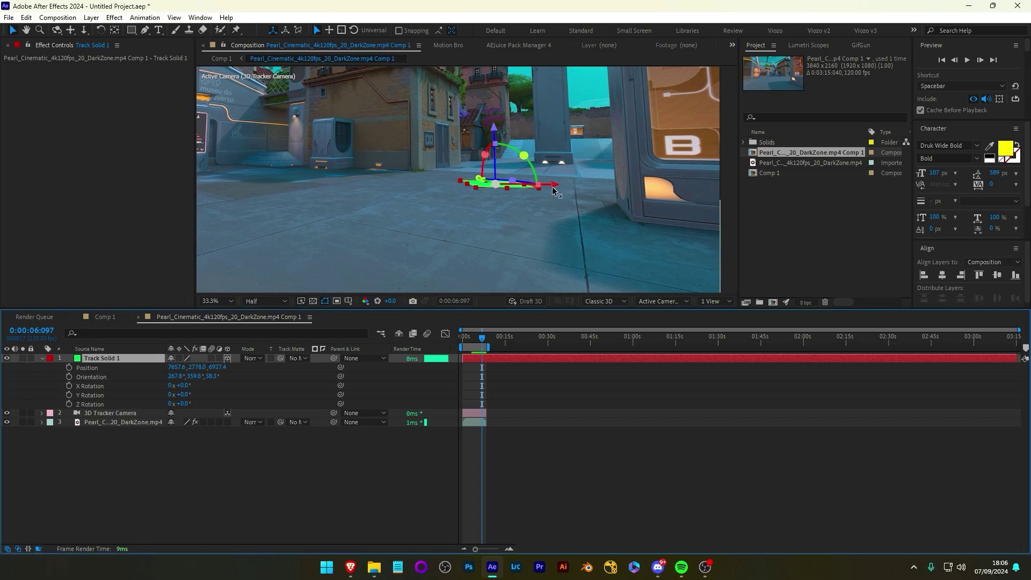
# - Move the solid left and nearer on the floor, to Position 1161.0, 2732.9, 5830.3
pyautogui.moveTo(196, 367); pyautogui.dragTo(355, 370)
pyautogui.hotkey('ctrl', 'z')
pyautogui.hotkey('ctrl', 'z')
pyautogui.moveTo(212, 369); pyautogui.dragTo(180, 359)
pyautogui.hotkey('ctrl', 'z')
pyautogui.moveTo(537, 187); pyautogui.dragTo(458, 201)
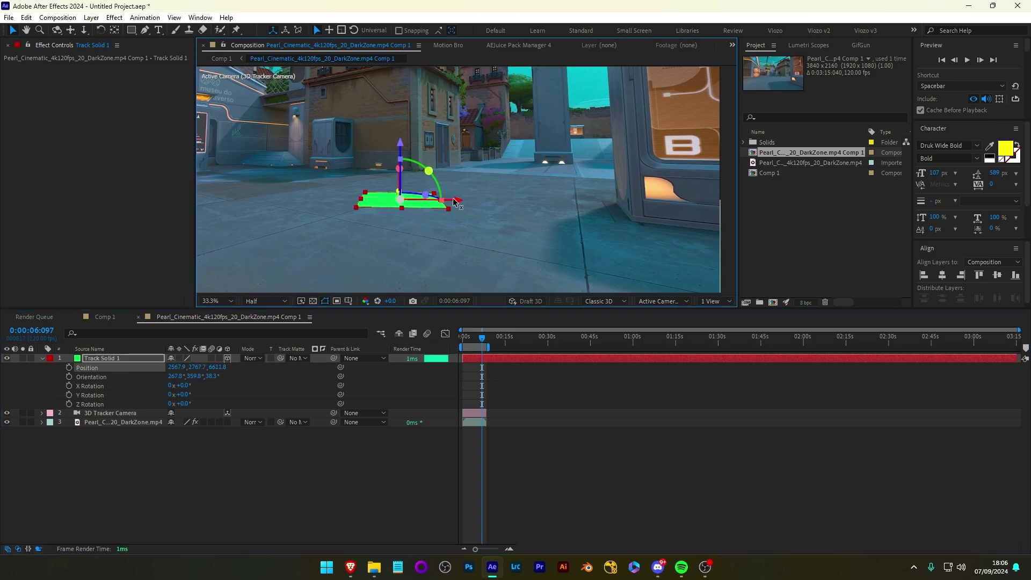
pyautogui.moveTo(395, 195); pyautogui.dragTo(376, 210)
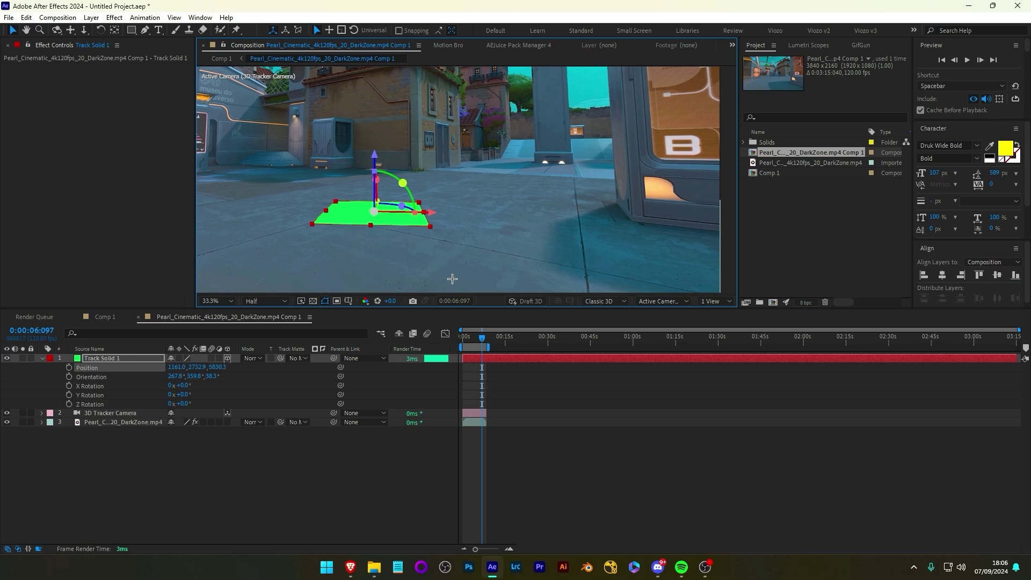
pyautogui.scroll(-1, 458, 238)
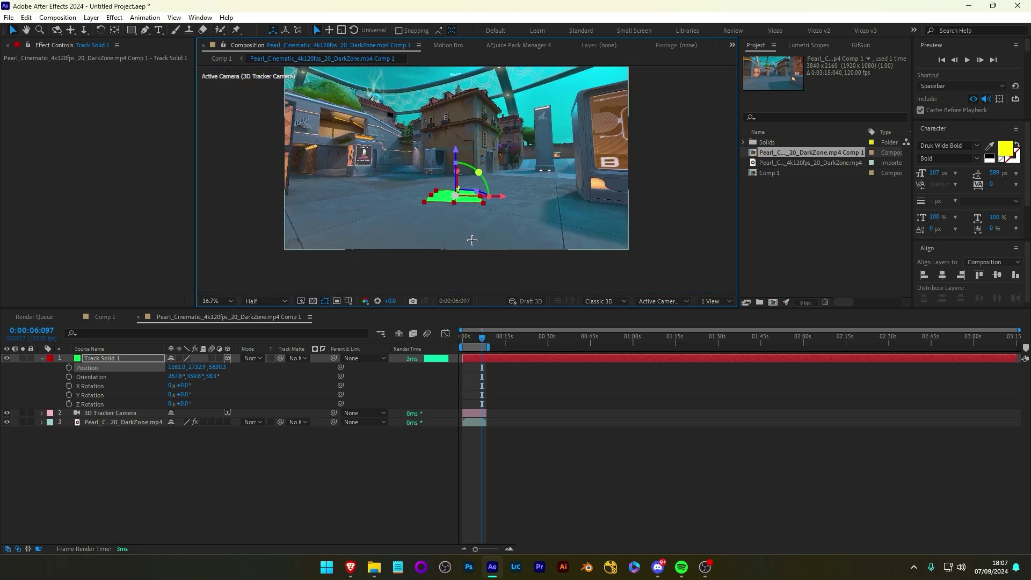
pyautogui.scroll(1, 472, 242)
# - Adjust Track Solid 1's Orientation values
pyautogui.click(117, 381)
pyautogui.click(118, 380)
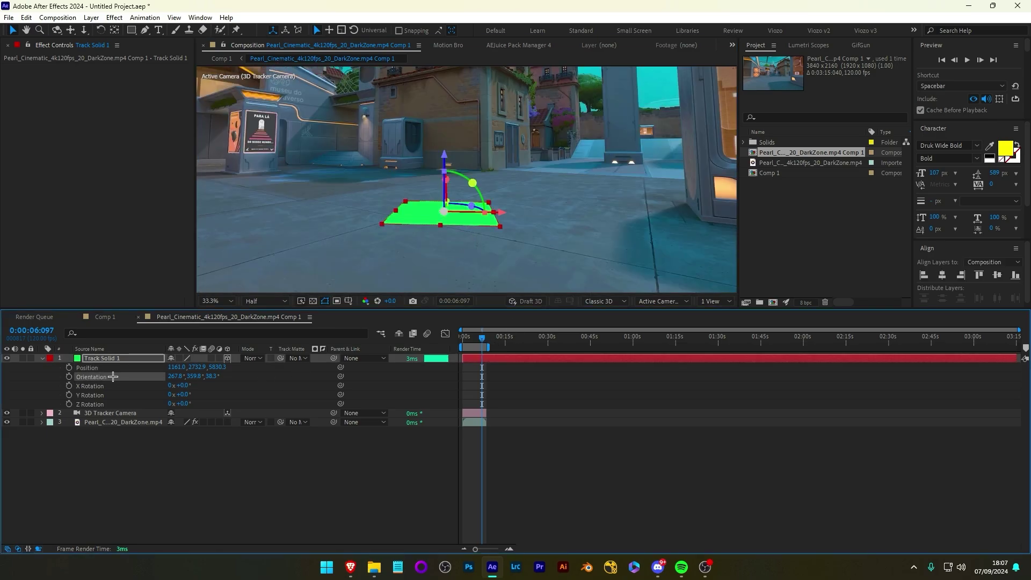
pyautogui.click(211, 379)
pyautogui.click(465, 476)
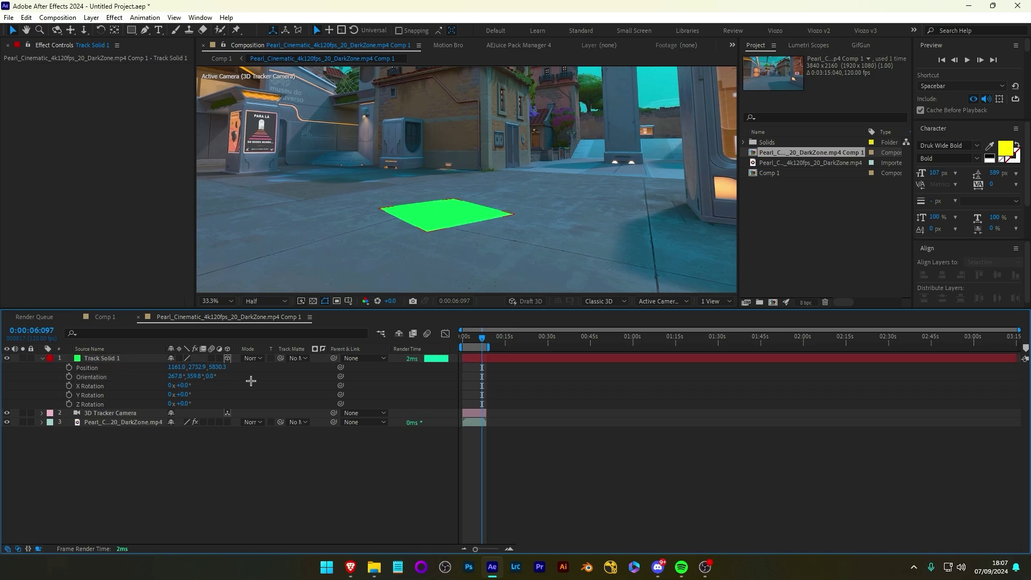
# - Preview the tracked shot from the start and collapse Track Solid 1's properties
pyautogui.hotkey('shift', '/')
pyautogui.press('Home')
pyautogui.press('space')
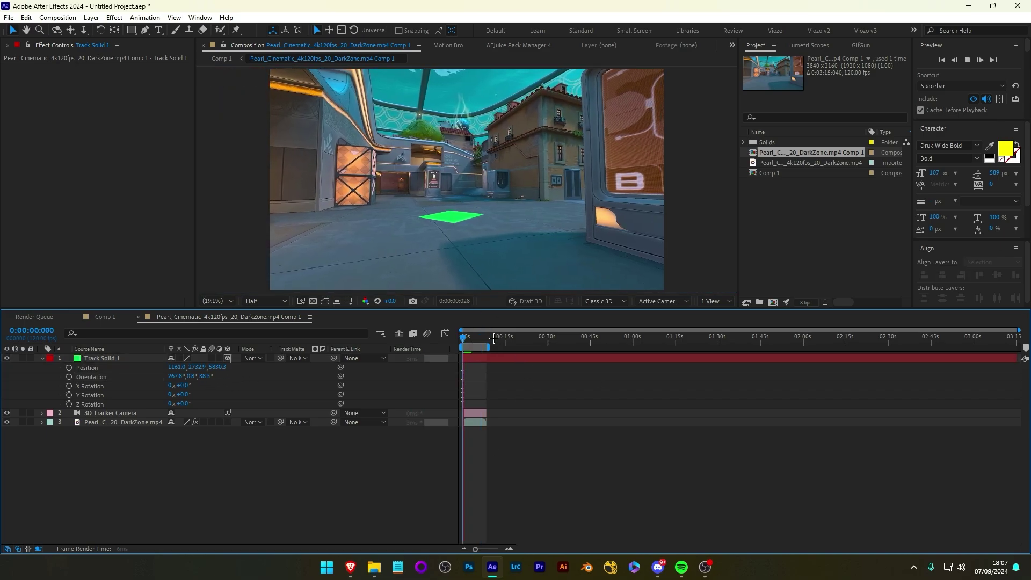
pyautogui.click(474, 336)
pyautogui.moveTo(473, 336); pyautogui.dragTo(483, 336)
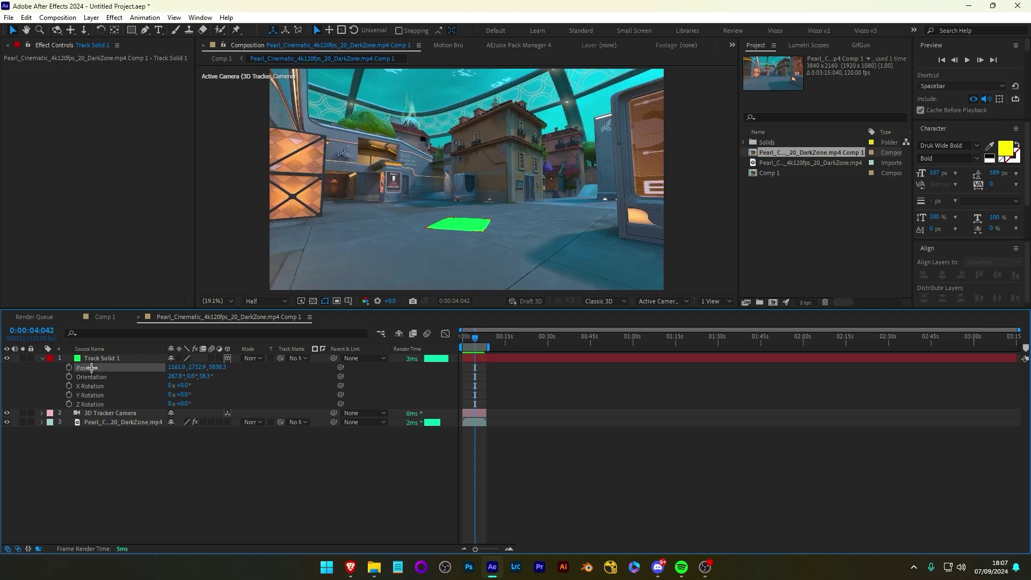
pyautogui.click(92, 368)
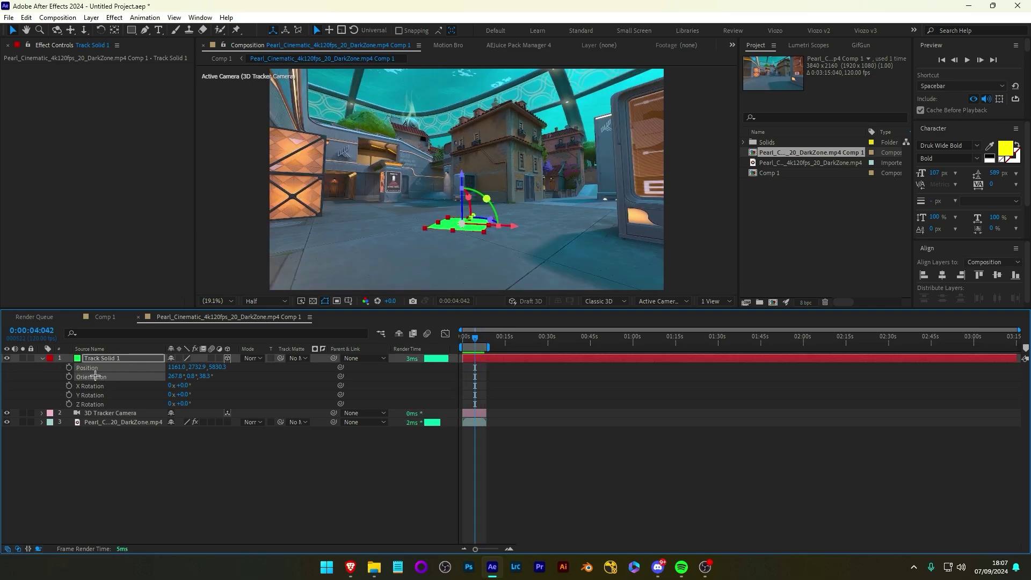
pyautogui.click(39, 358)
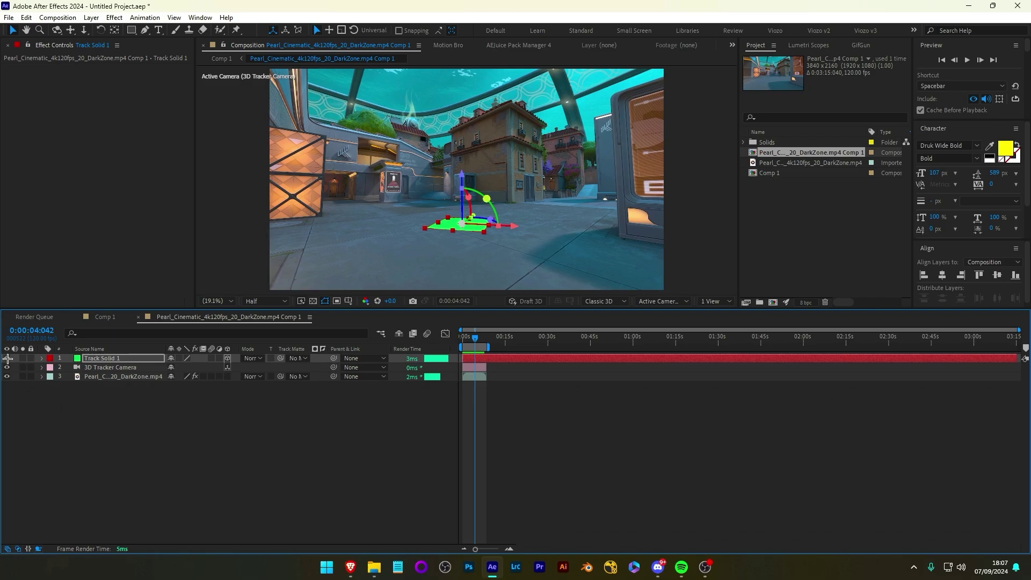
# - Add a new text layer reading 'test' and make it 3D
pyautogui.rightClick(221, 411)
pyautogui.moveTo(301, 418)
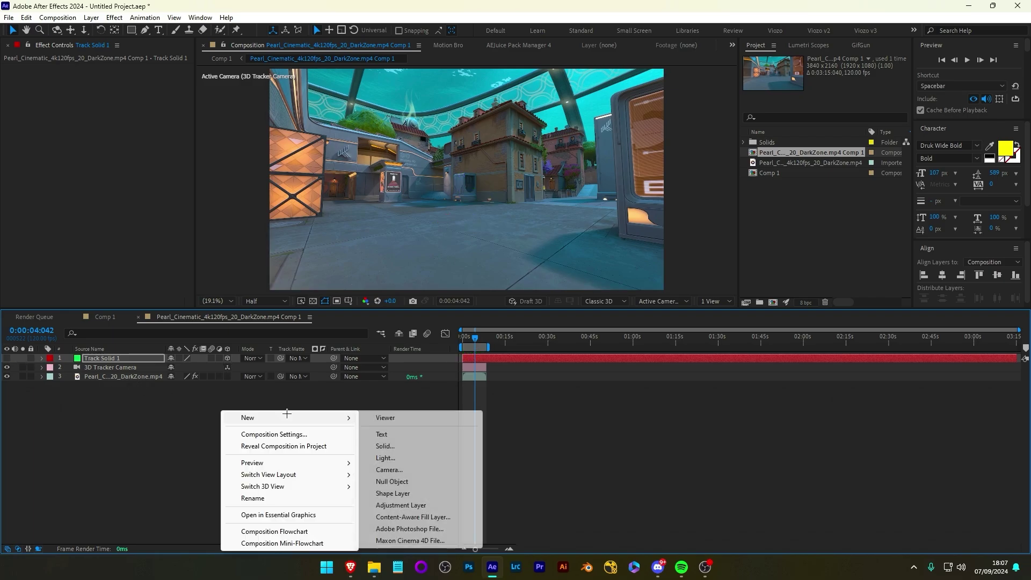
pyautogui.click(413, 435)
pyautogui.write('test')
pyautogui.click(236, 360)
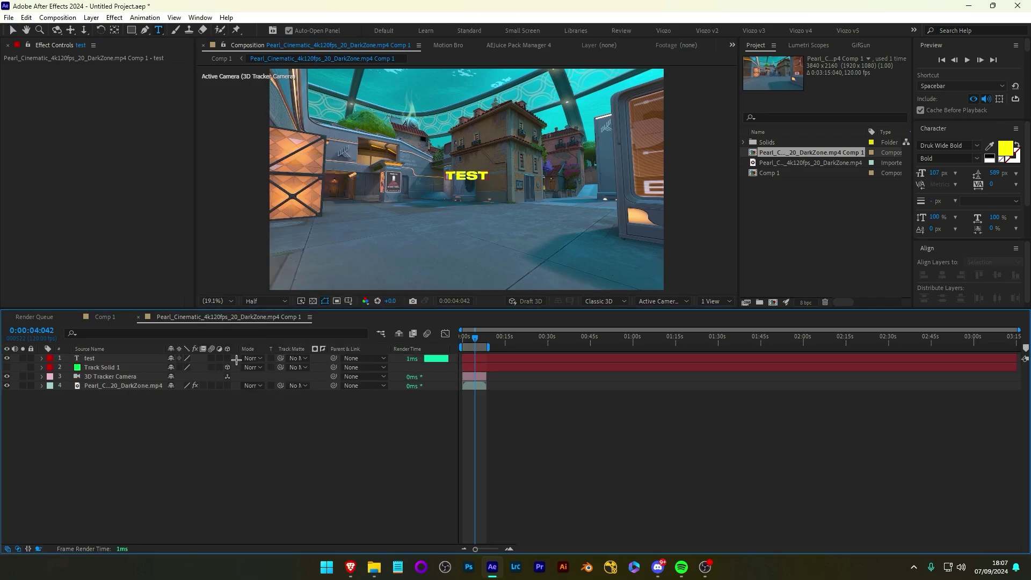
pyautogui.click(228, 358)
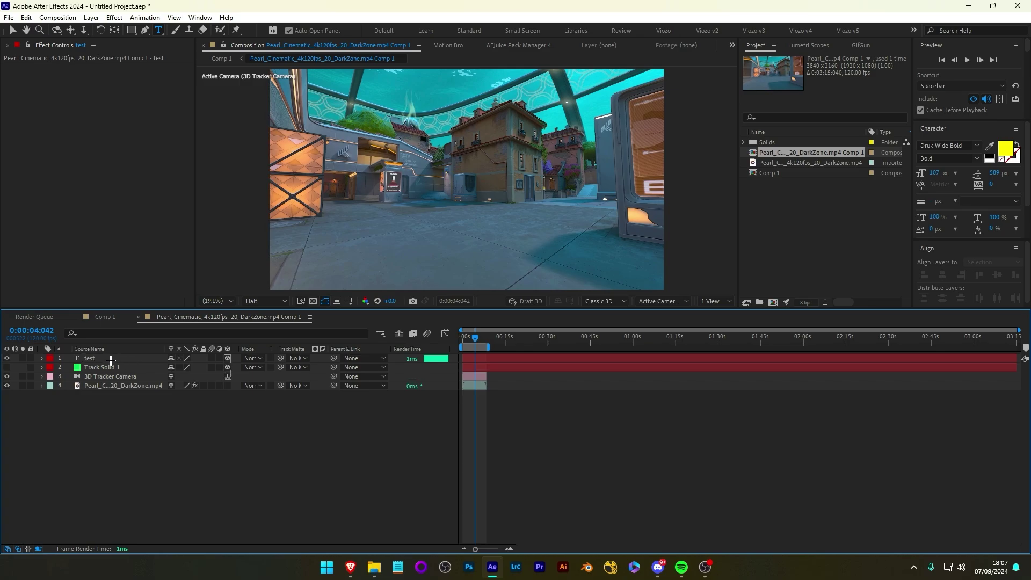
# - Check Track Solid 1's Position and Orientation values for placing the text
pyautogui.click(102, 368)
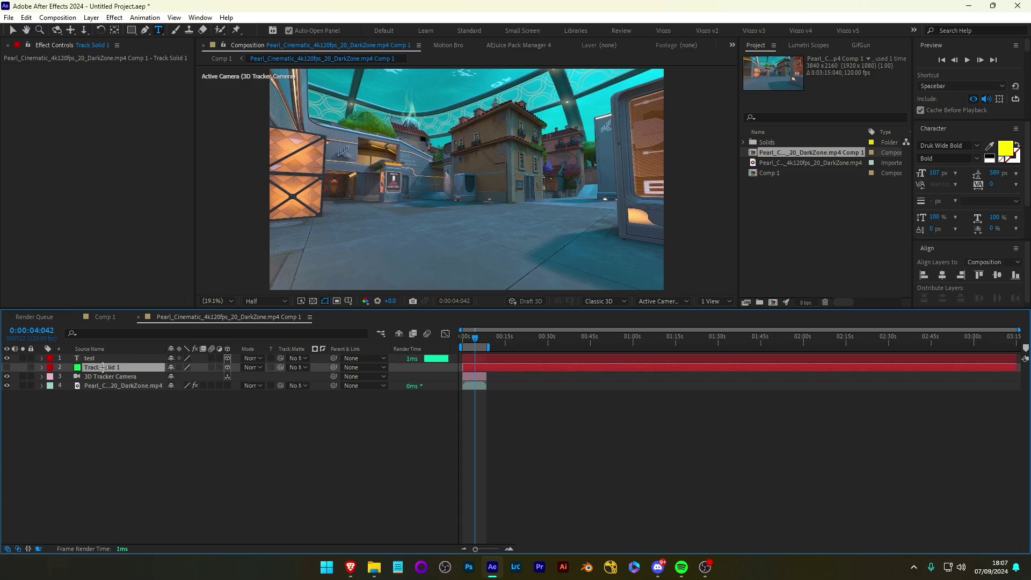
pyautogui.press('p')
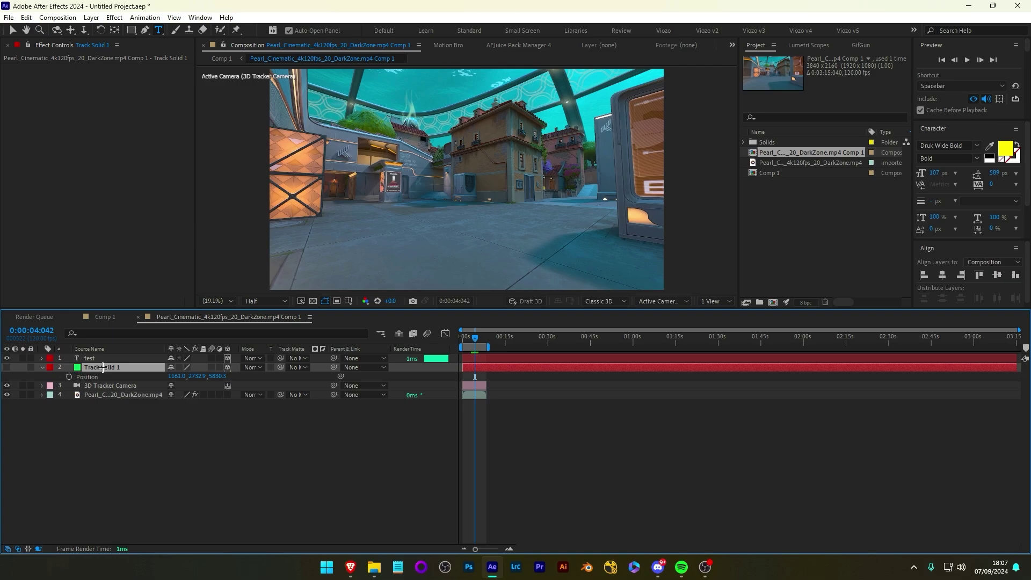
pyautogui.hotkey('shift', 'r')
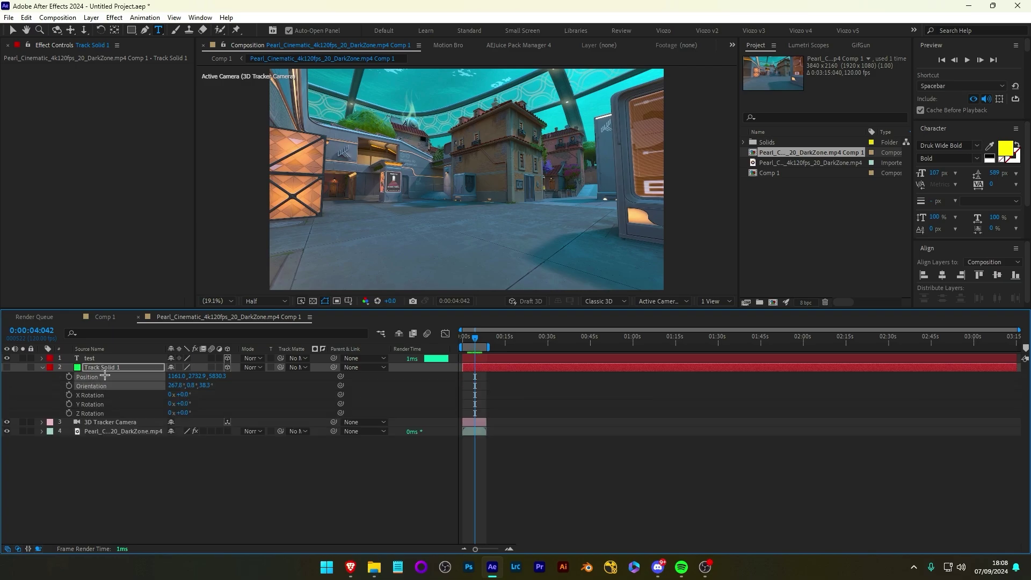
pyautogui.click(111, 359)
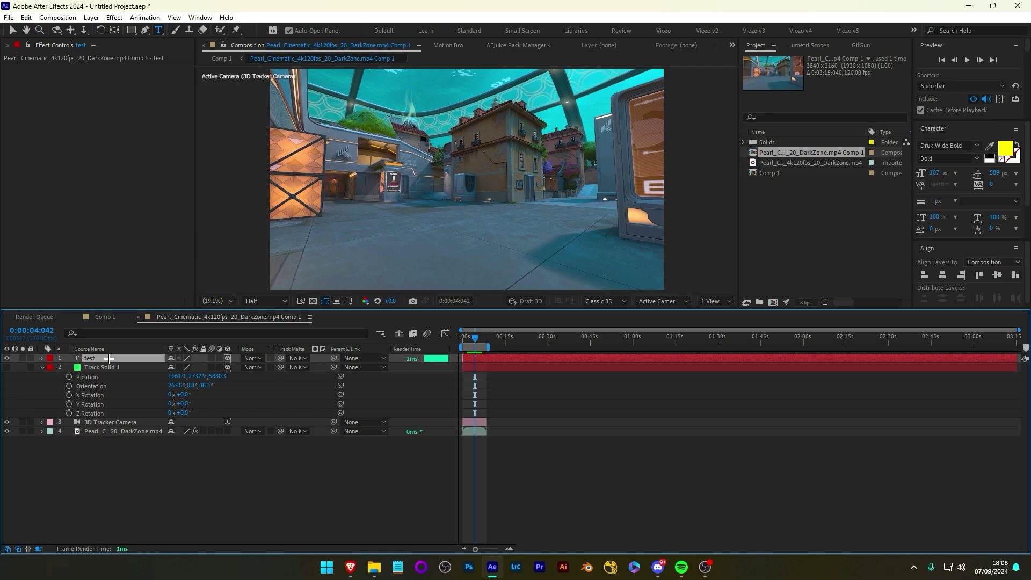
pyautogui.hotkey('ctrl', 'shift', 'a')
# - Enlarge the TEST text to a 457 px font size and 227% layer scale
pyautogui.click(478, 337)
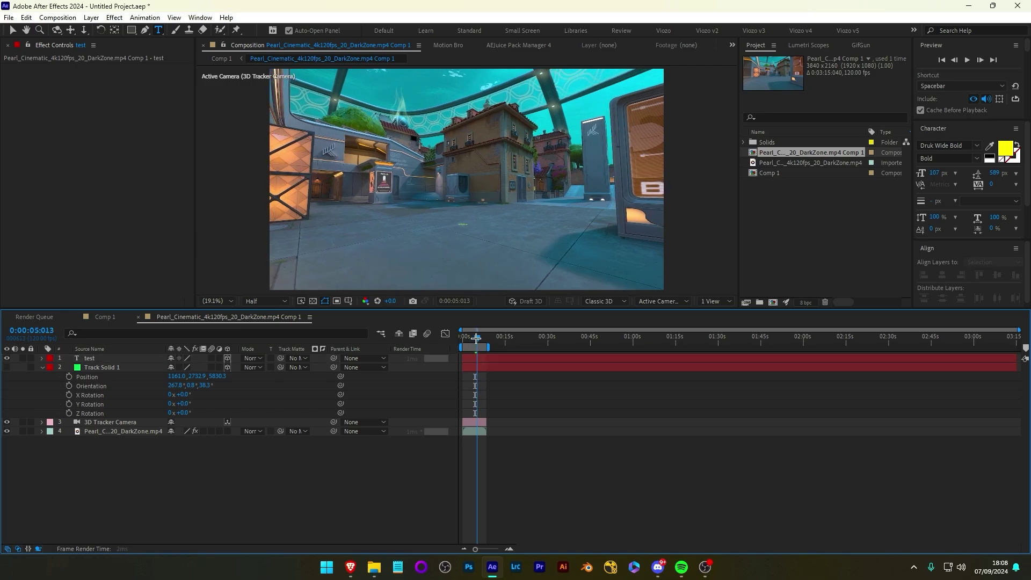
pyautogui.moveTo(478, 337); pyautogui.dragTo(477, 337)
pyautogui.click(462, 225)
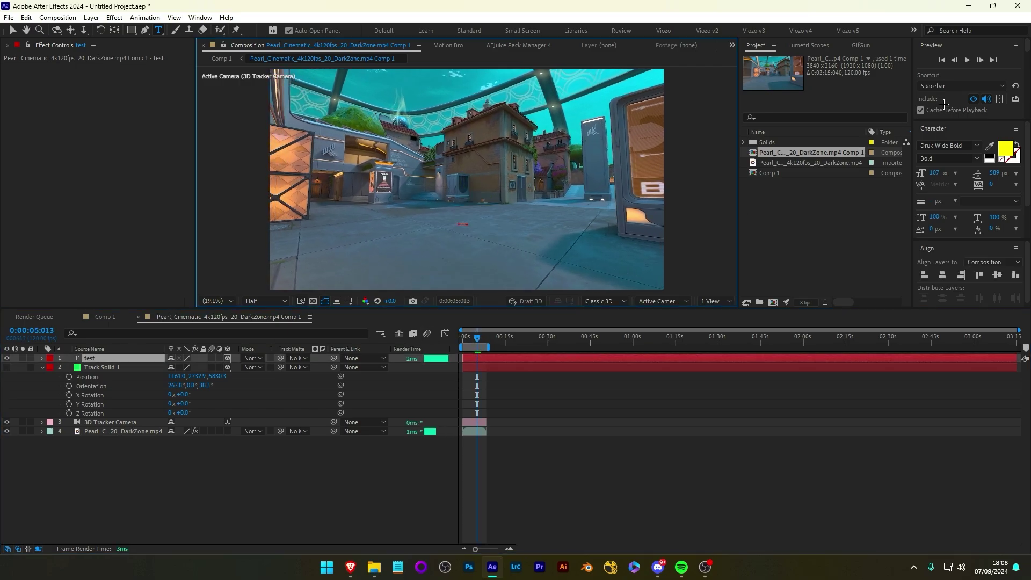
pyautogui.click(934, 173)
pyautogui.write('290')
pyautogui.press('Return')
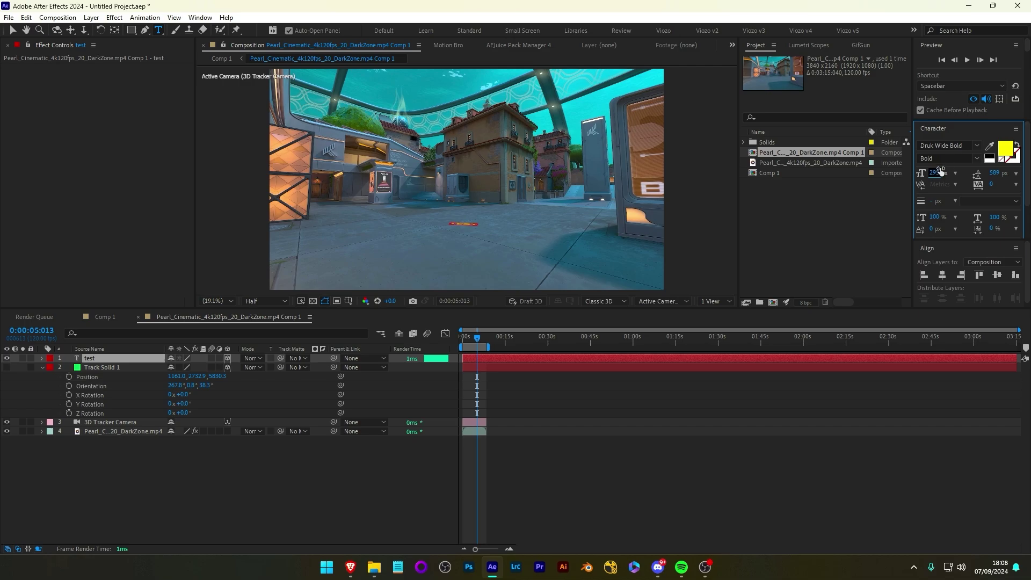
pyautogui.moveTo(940, 171); pyautogui.dragTo(1020, 172)
pyautogui.click(113, 359)
pyautogui.press('s')
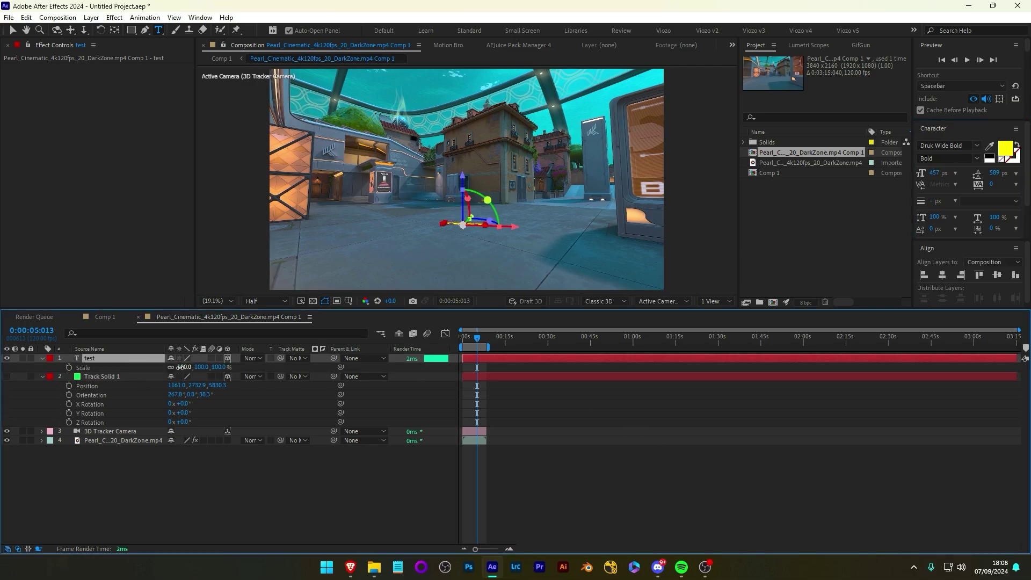
pyautogui.moveTo(182, 367); pyautogui.dragTo(252, 367)
pyautogui.press('F2')
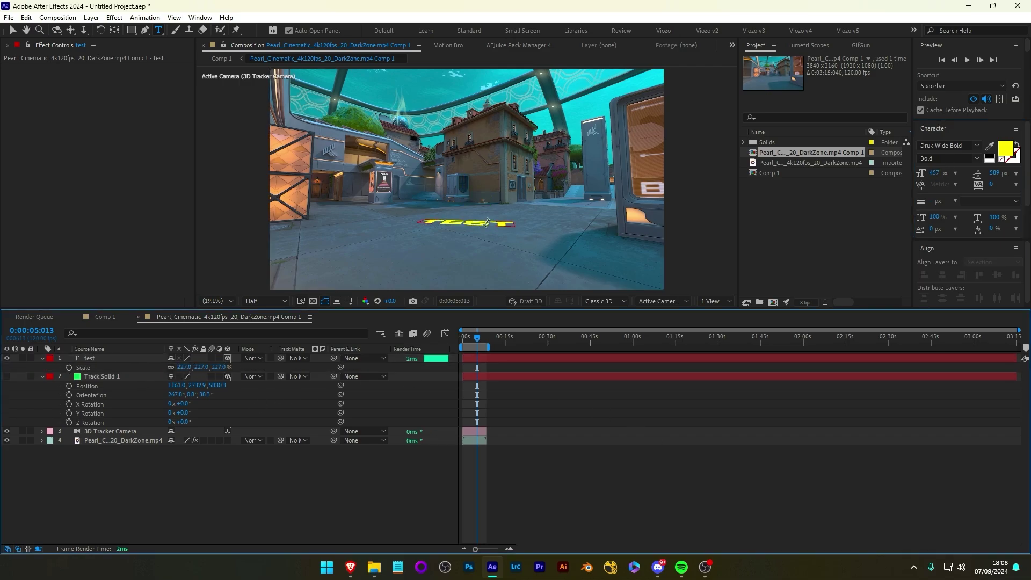
# - Set the text's Orientation to 0, 20, 0 to turn it 20° around Y
pyautogui.click(137, 358)
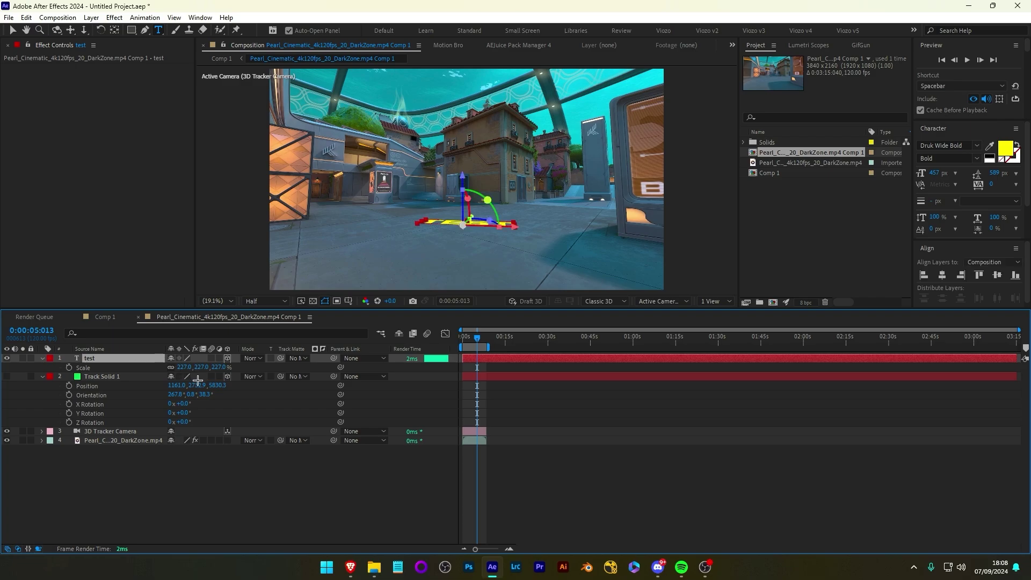
pyautogui.press('r')
pyautogui.click(183, 367)
pyautogui.write('0')
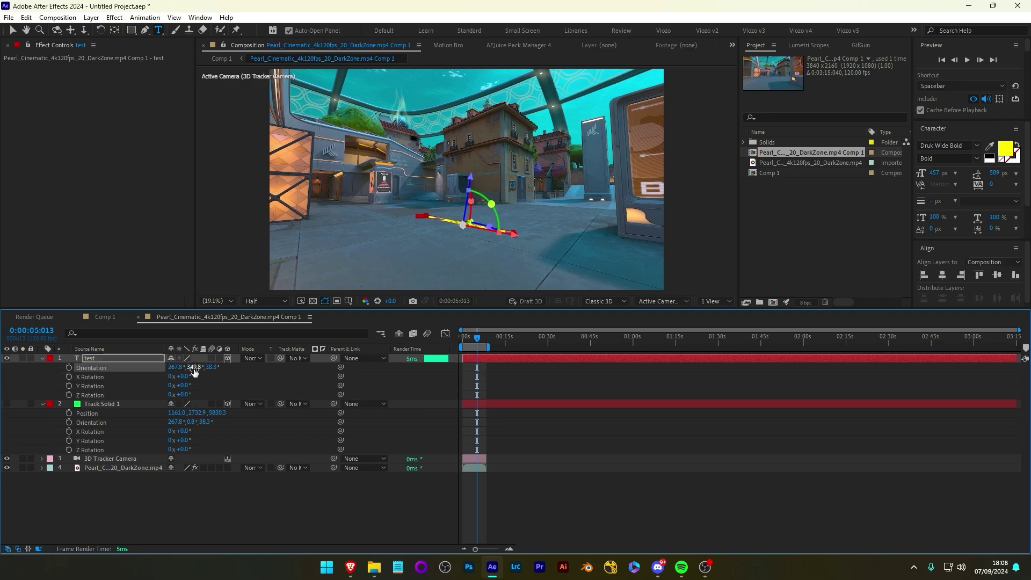
pyautogui.press('Tab')
pyautogui.write('20')
pyautogui.press('Tab')
pyautogui.write('0')
pyautogui.press('Return')
pyautogui.press('F2')
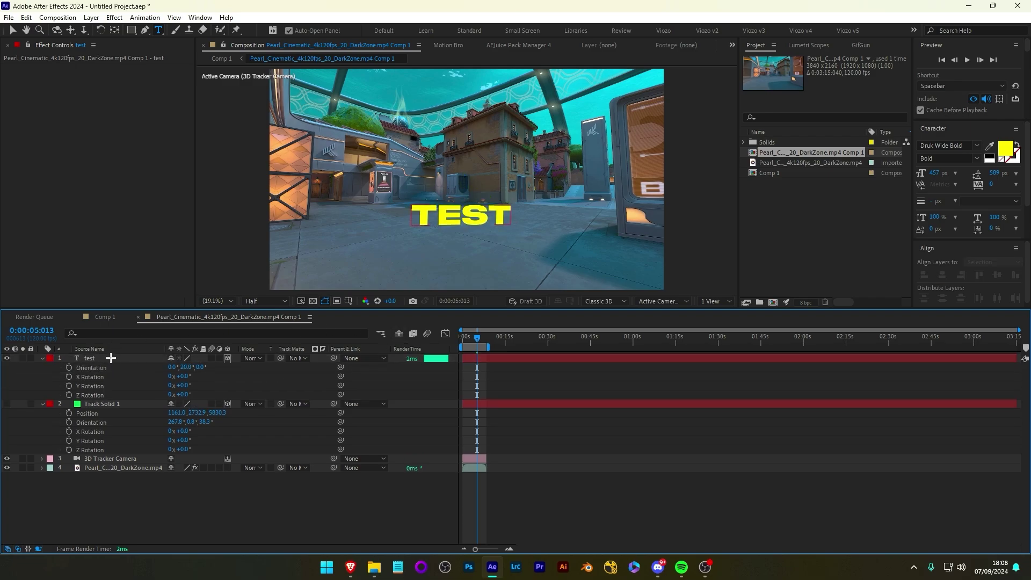
# - Raise the TEST text upward along Y so it stands above the tracked floor spot
pyautogui.click(110, 358)
pyautogui.press('v')
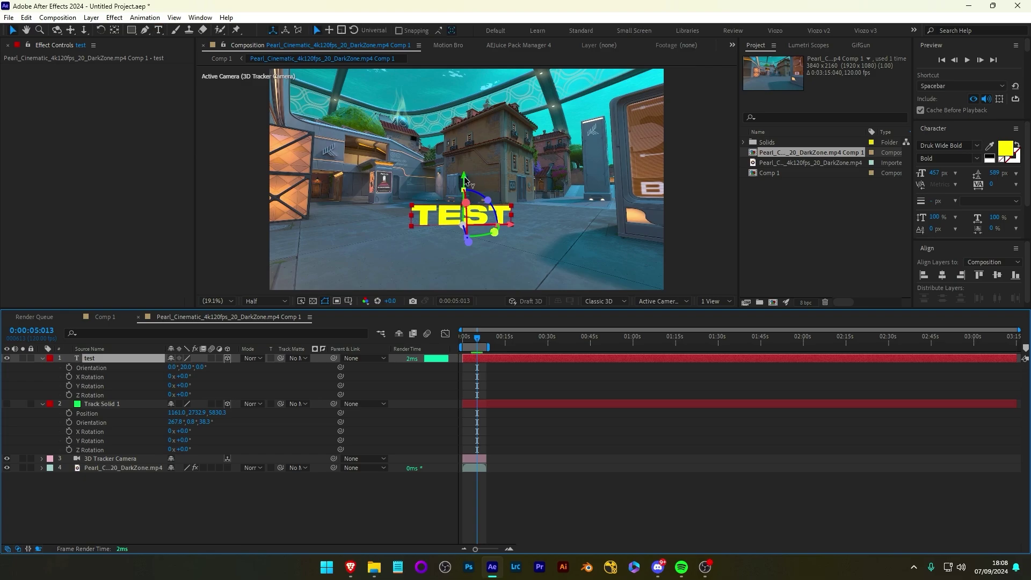
pyautogui.moveTo(464, 188); pyautogui.dragTo(465, 159)
pyautogui.moveTo(481, 337); pyautogui.dragTo(476, 341)
pyautogui.click(543, 414)
# - Apply Crate's Godrays to the test text, shifting its origin and setting exposure 3
pyautogui.click(101, 358)
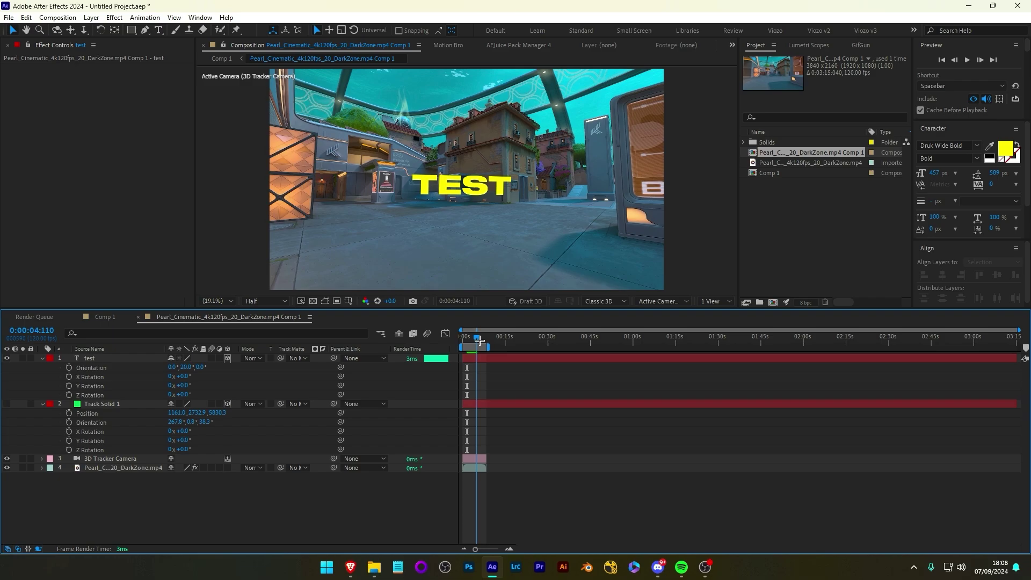
pyautogui.hotkey('ctrl', 'space')
pyautogui.write('crate')
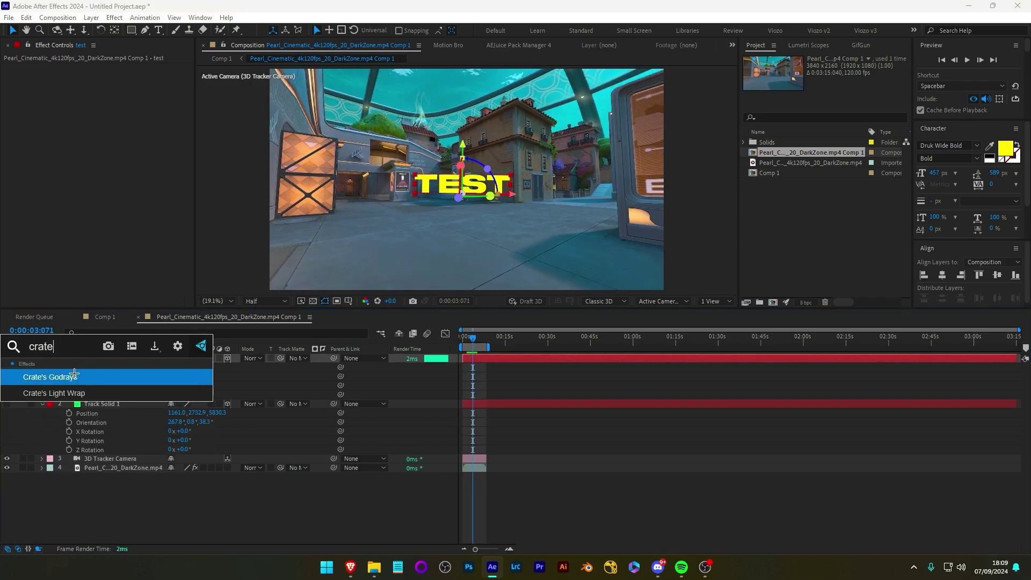
pyautogui.click(71, 378)
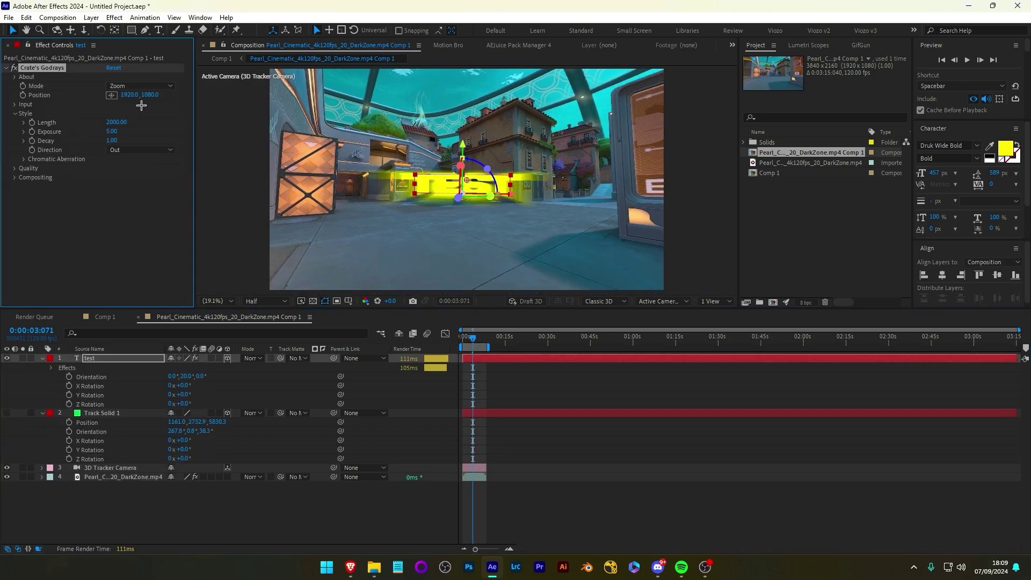
pyautogui.moveTo(140, 95); pyautogui.dragTo(161, 95)
pyautogui.click(112, 131)
pyautogui.write('3')
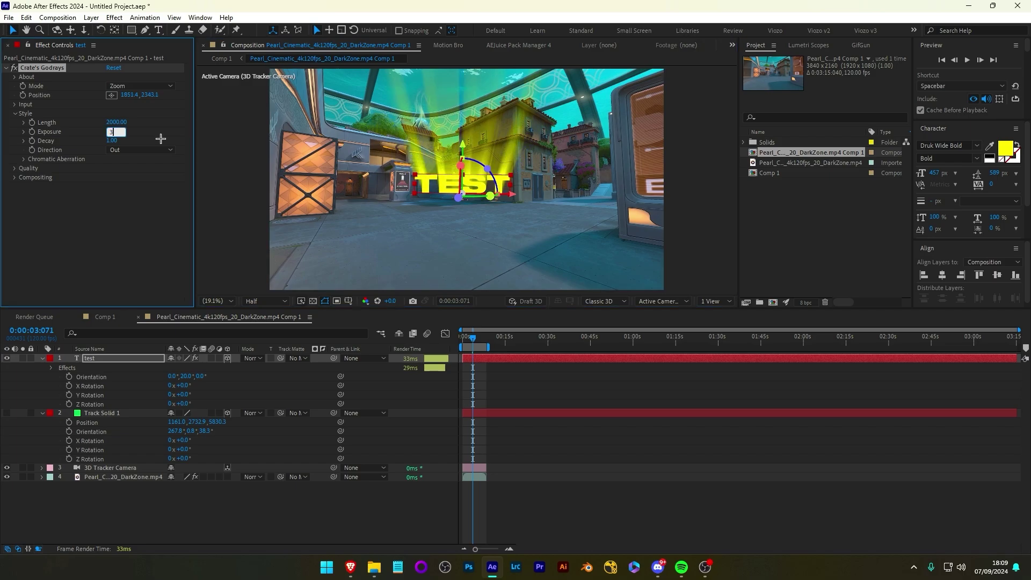
pyautogui.press('Return')
# - Remove the Godrays effect and delete the test text layer
pyautogui.press('Delete')
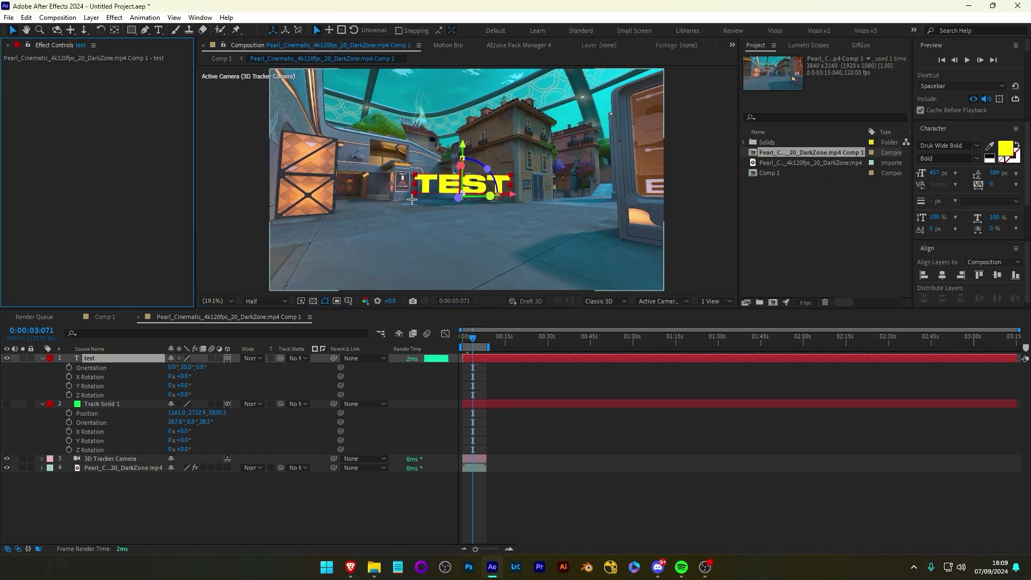
pyautogui.moveTo(472, 338); pyautogui.dragTo(481, 337)
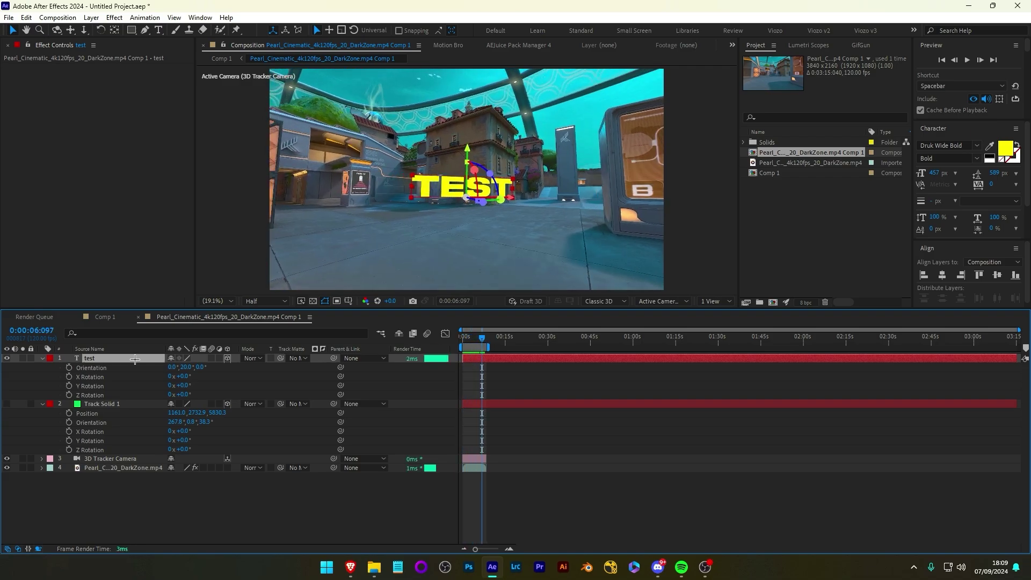
pyautogui.press('Delete')
# - Create a new black solid layer named 'element'
pyautogui.click(96, 359)
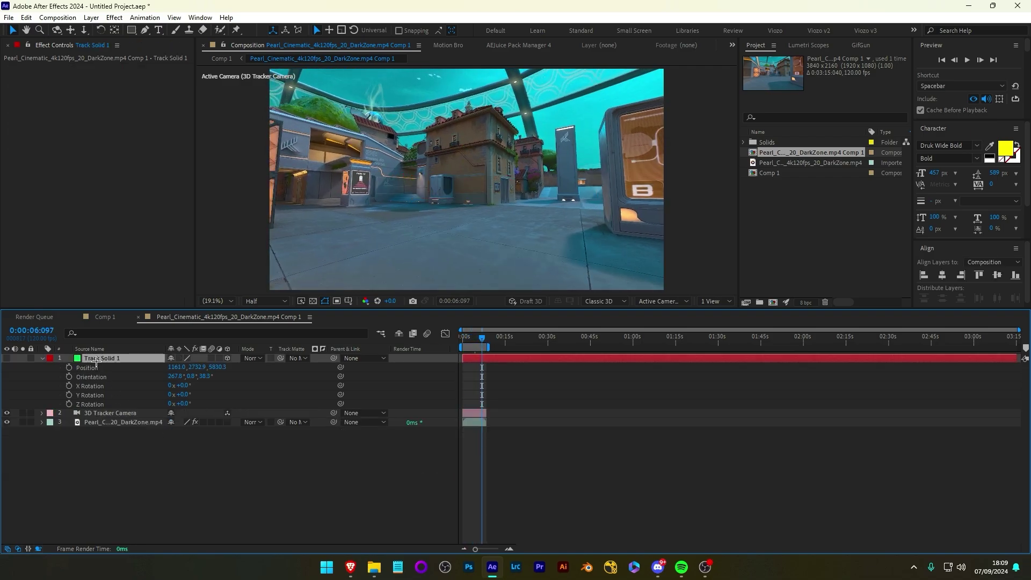
pyautogui.rightClick(169, 491)
pyautogui.click(161, 473)
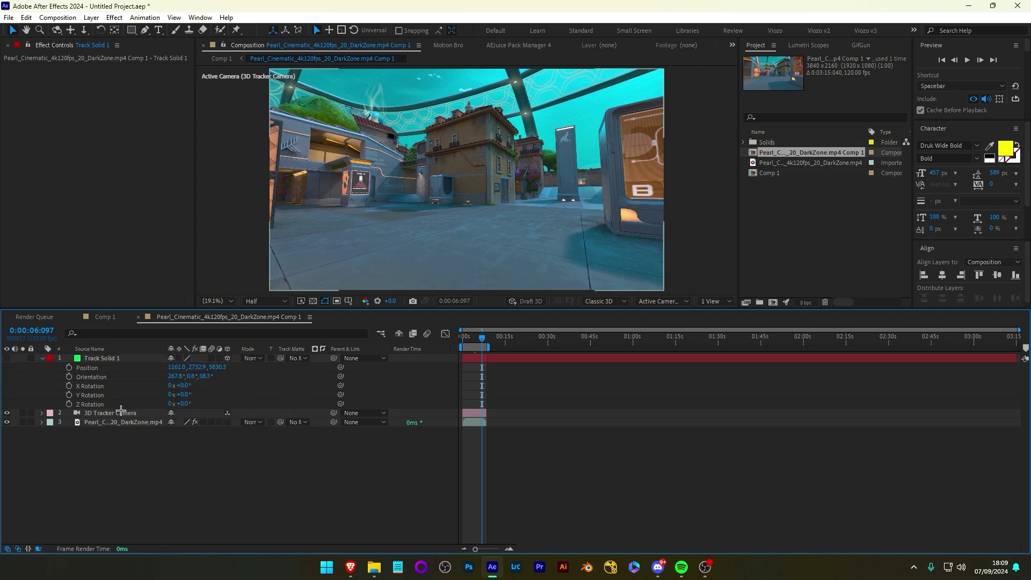
pyautogui.click(118, 358)
pyautogui.rightClick(164, 492)
pyautogui.moveTo(294, 360)
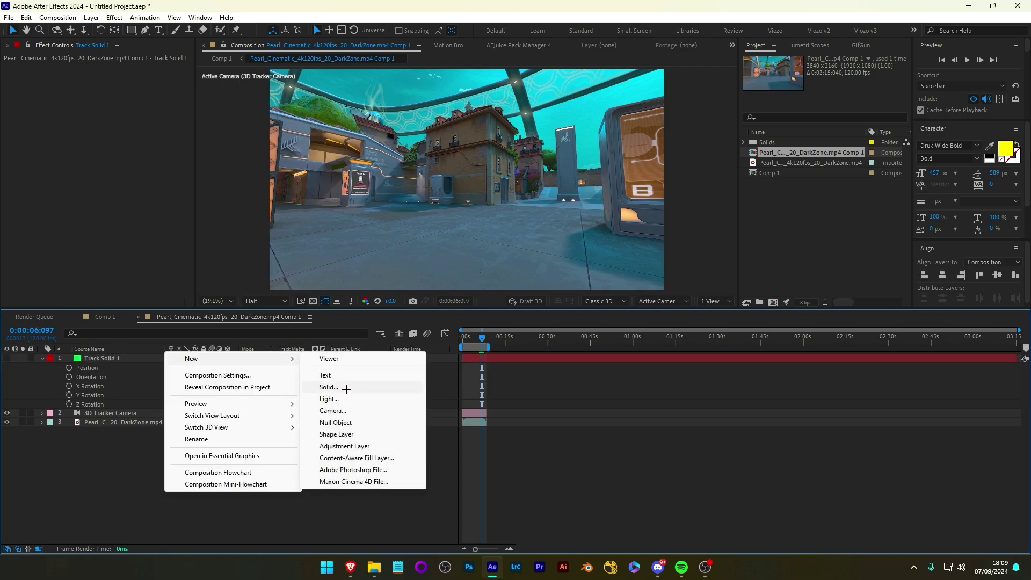
pyautogui.click(347, 389)
pyautogui.write('element')
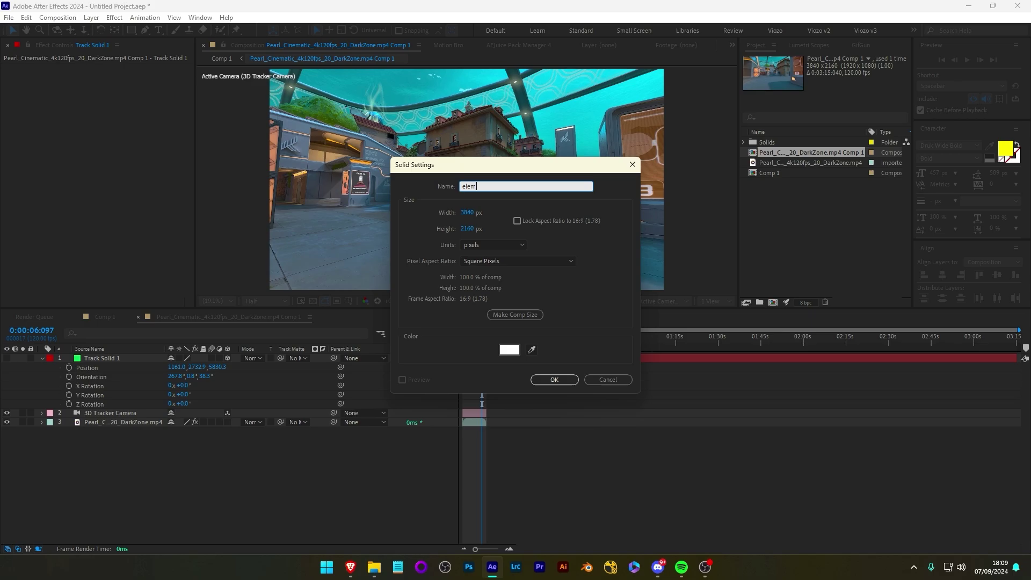
pyautogui.click(509, 350)
pyautogui.moveTo(188, 456); pyautogui.dragTo(68, 503)
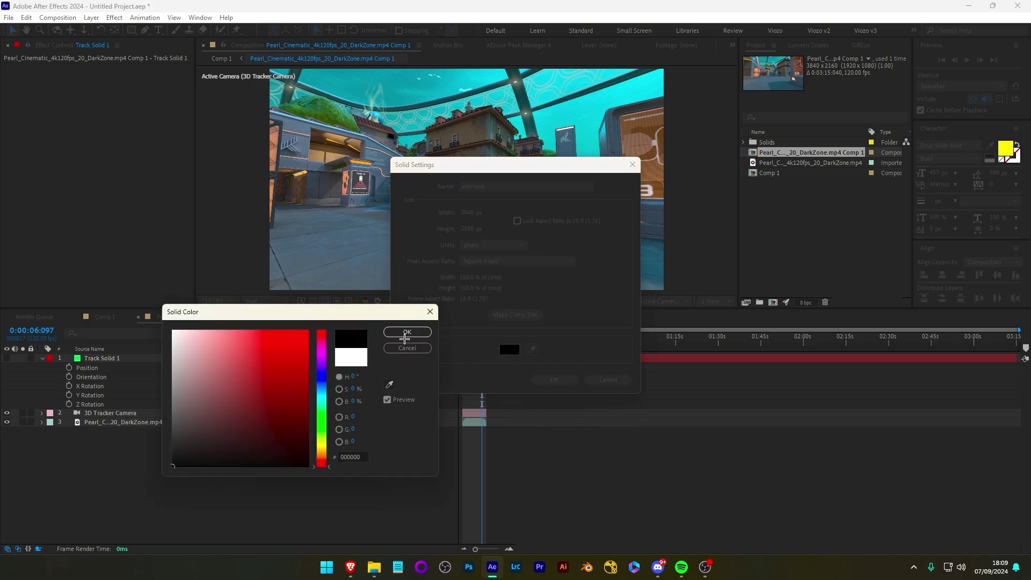
pyautogui.click(407, 332)
# - Apply the Element effect to the 'element' solid via the effect search
pyautogui.press('Return')
pyautogui.hotkey('ctrl', 'space')
pyautogui.write('element')
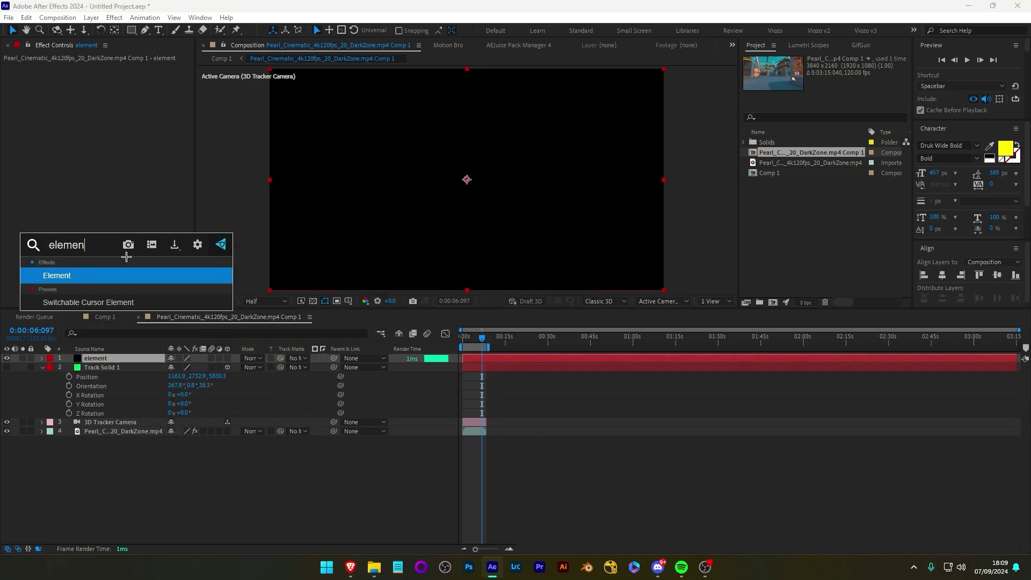
pyautogui.press('Return')
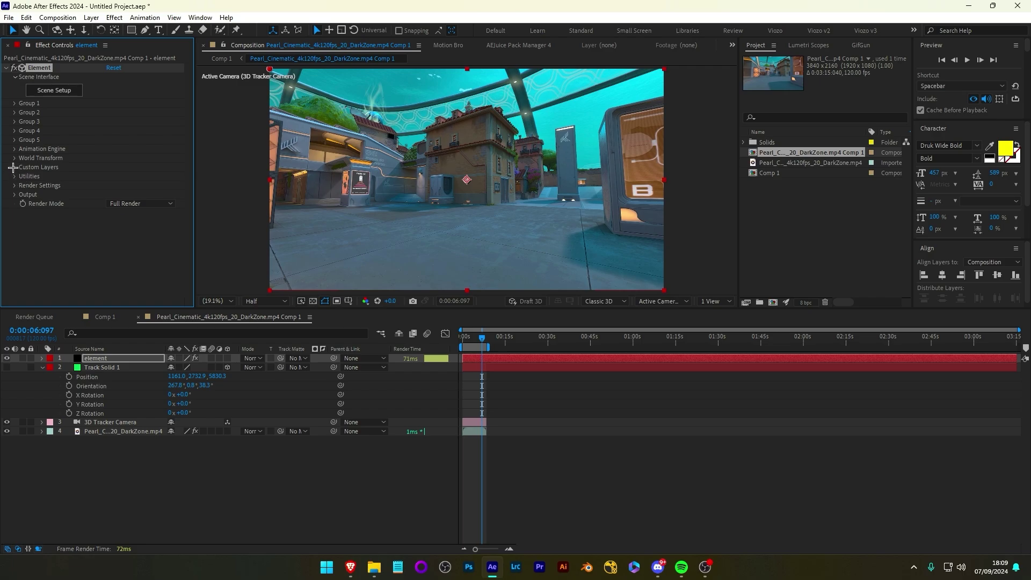
# - Leave Custom Layers' Path Layer 1 at None and open Element's Scene Setup
pyautogui.click(14, 167)
pyautogui.click(24, 176)
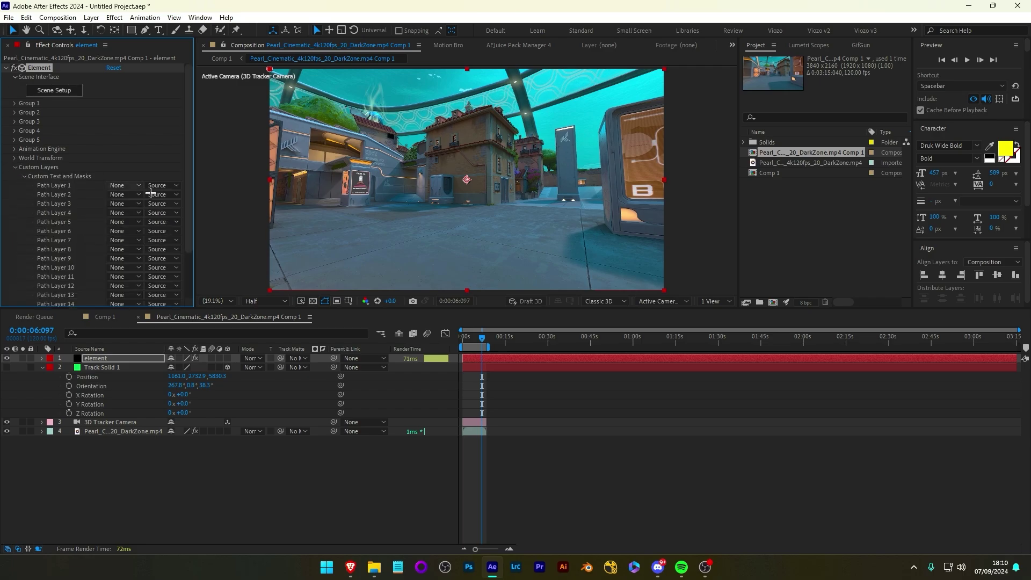
pyautogui.click(133, 185)
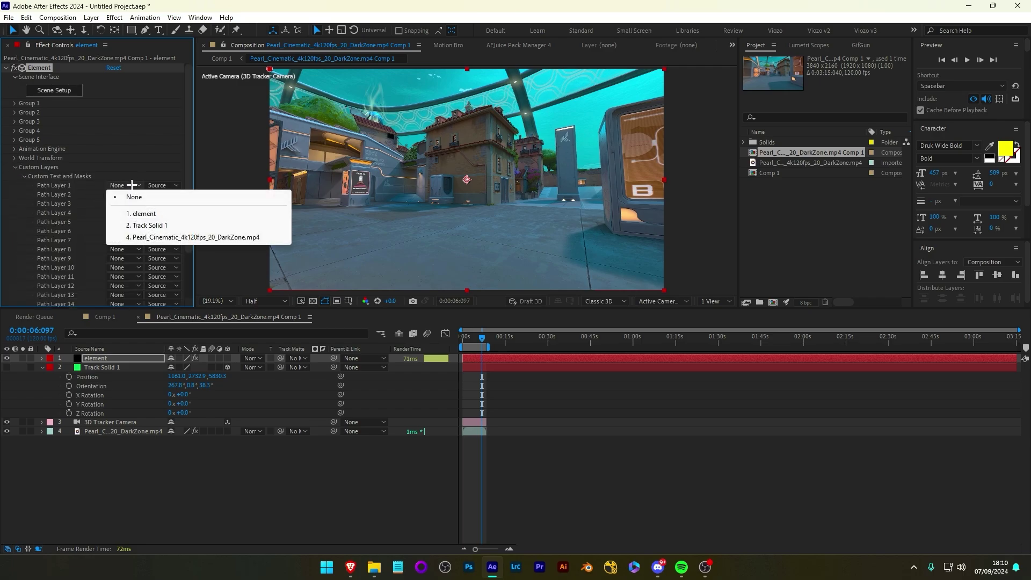
pyautogui.click(131, 185)
pyautogui.click(128, 185)
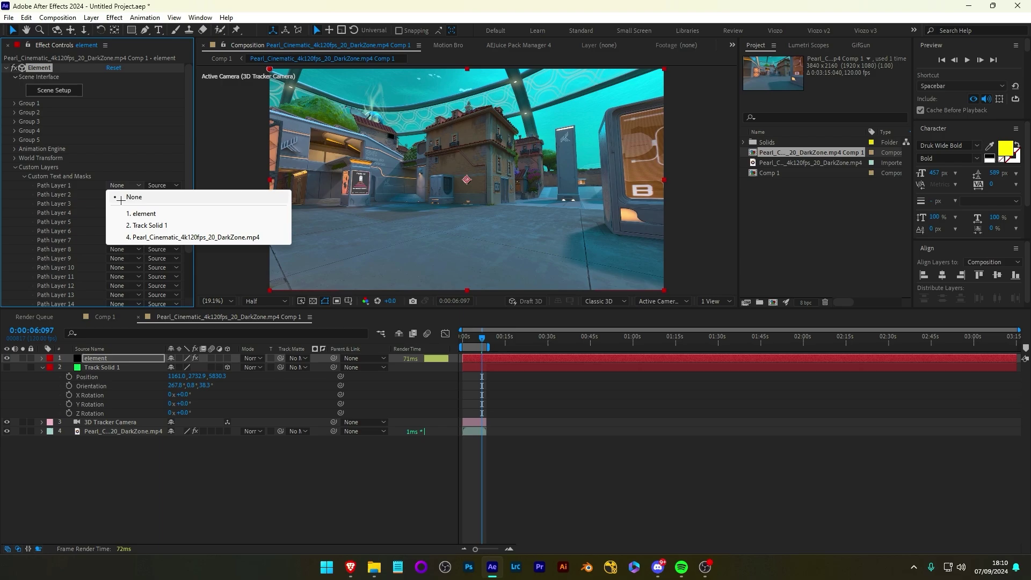
pyautogui.click(65, 221)
pyautogui.click(14, 167)
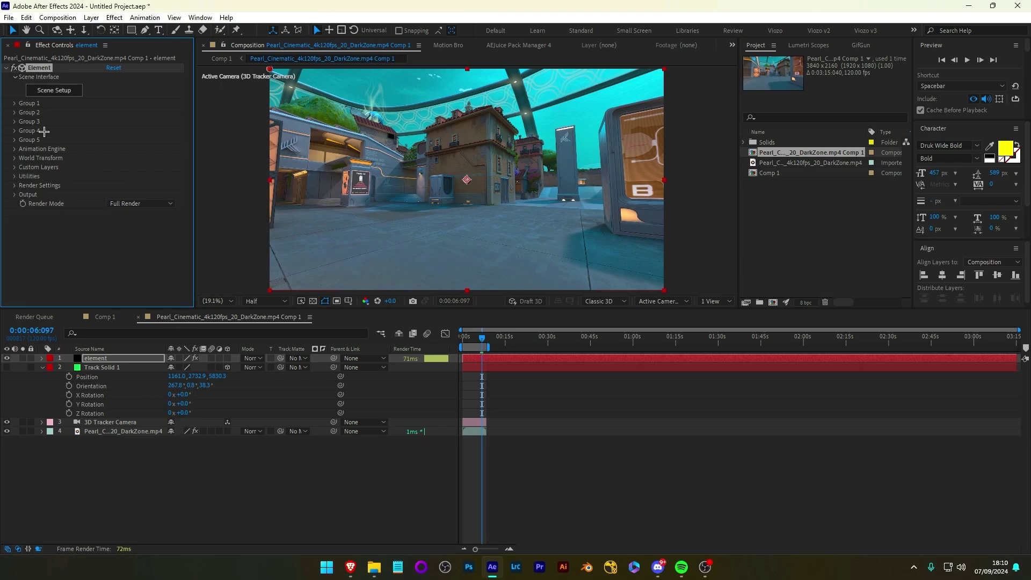
pyautogui.click(54, 91)
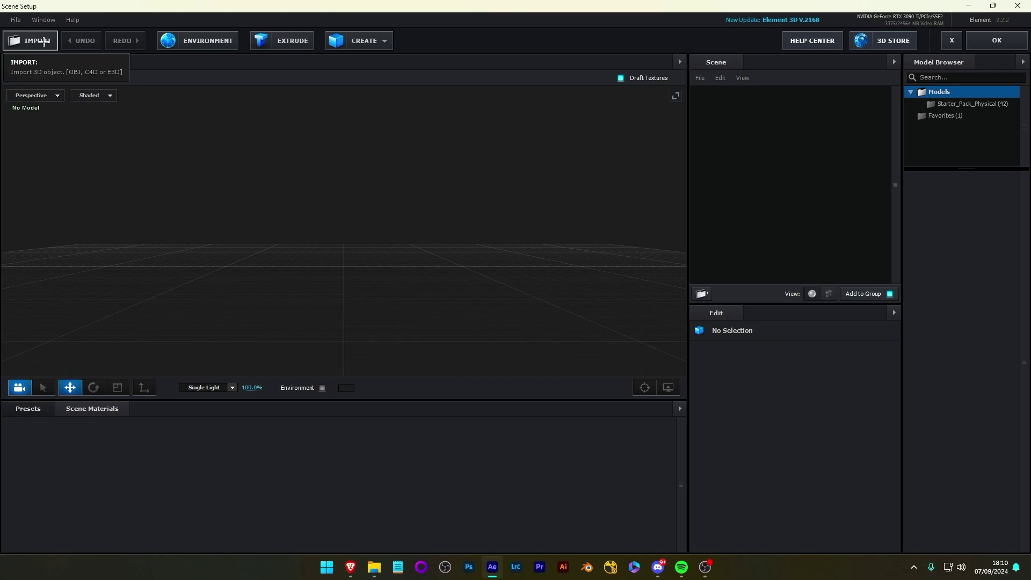
pyautogui.hotkey('alt', 'Tab')
# - Maximize the browser, search Sketchfab for 'rock' and filter to Downloadable models
pyautogui.moveTo(412, 226)
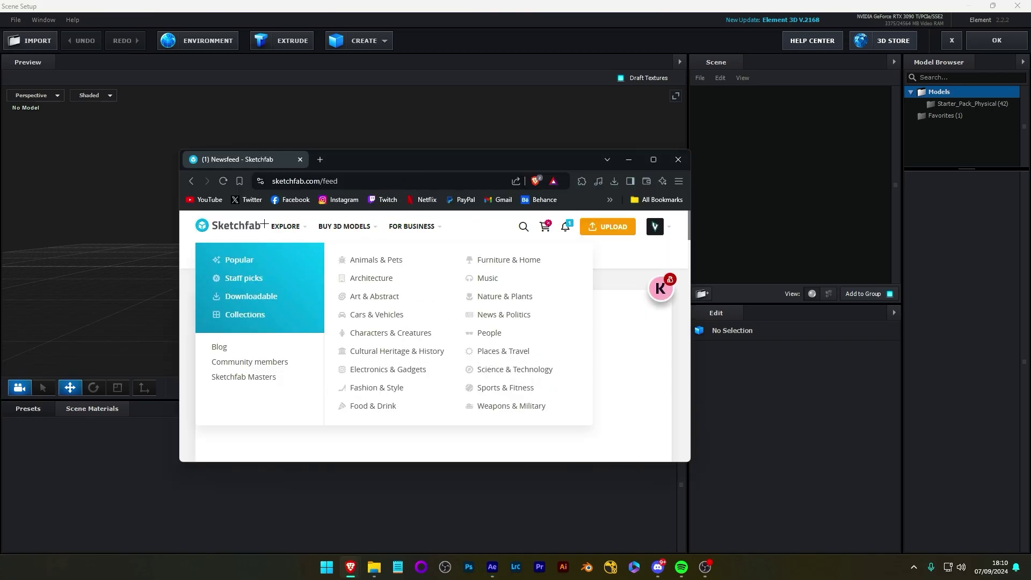
pyautogui.doubleClick(408, 158)
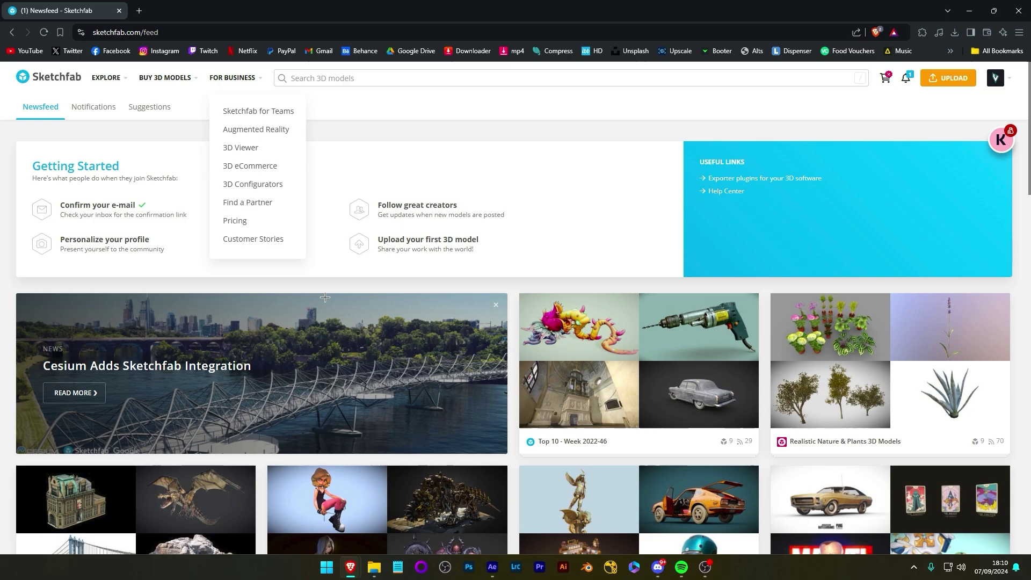
pyautogui.scroll(-3, 322, 86)
pyautogui.scroll(3, 322, 86)
pyautogui.click(325, 78)
pyautogui.write('rock')
pyautogui.press('Return')
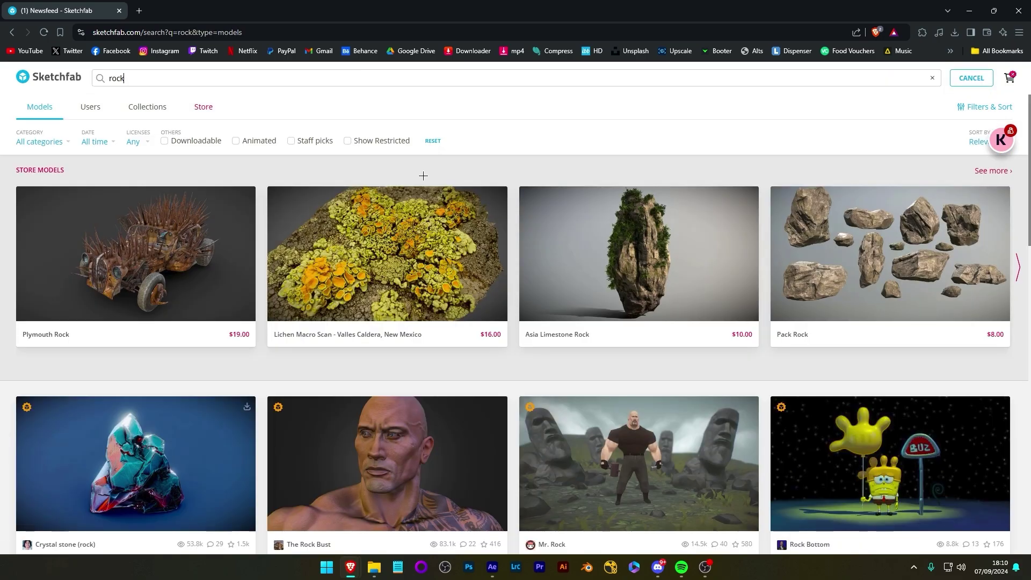
pyautogui.scroll(-9, 424, 176)
pyautogui.scroll(9, 423, 175)
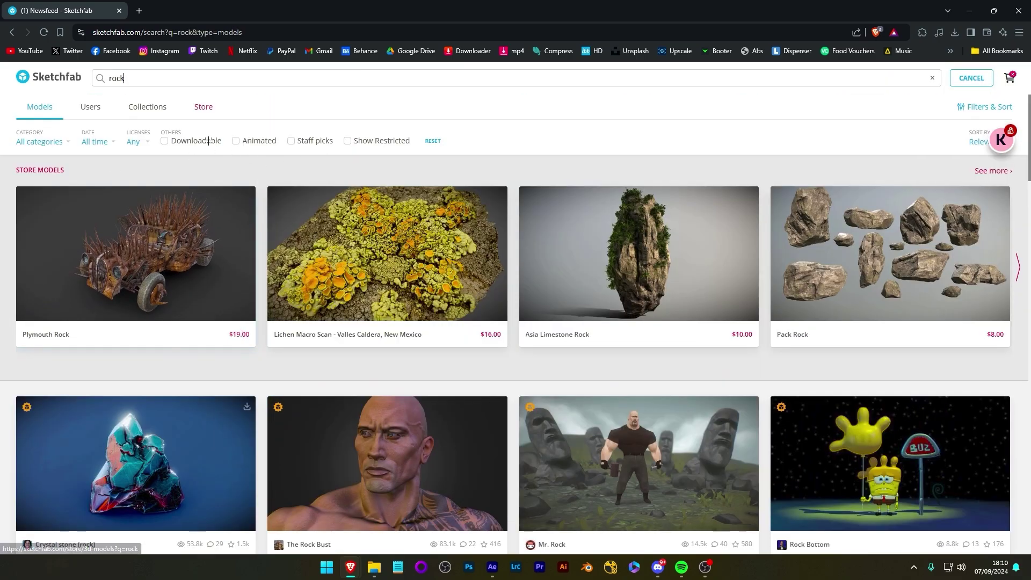
pyautogui.click(175, 141)
pyautogui.scroll(-8, 278, 149)
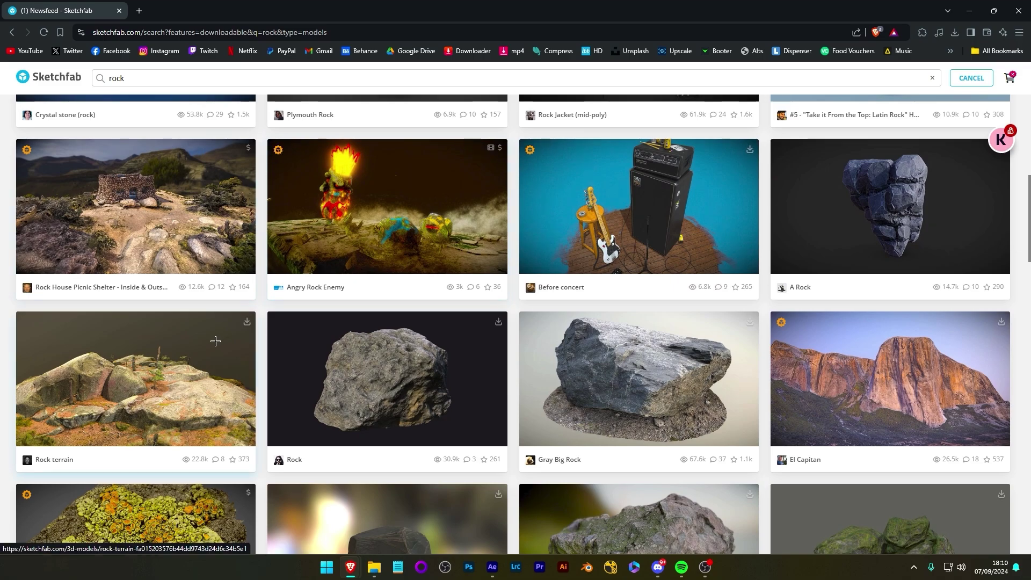
# - Import model.obj from the boulder's source folder into the Element 3D scene
pyautogui.scroll(-1, 121, 377)
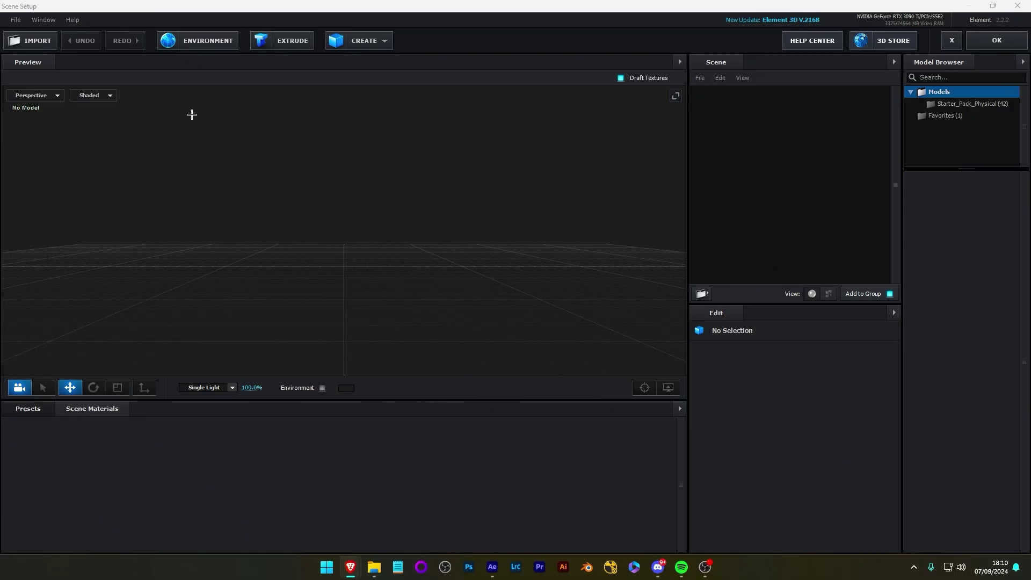
pyautogui.click(55, 48)
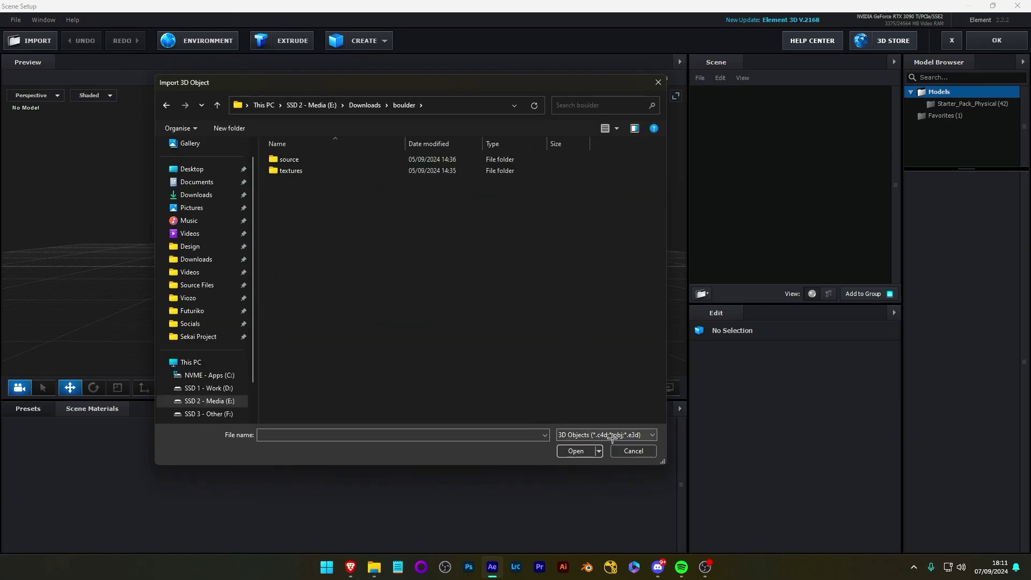
pyautogui.moveTo(368, 240); pyautogui.dragTo(280, 152)
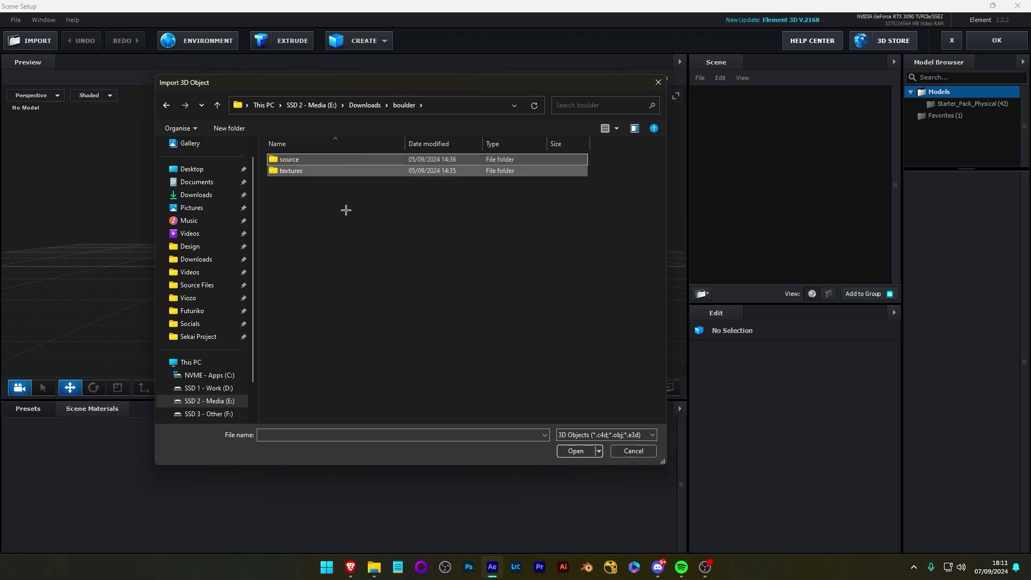
pyautogui.doubleClick(290, 170)
pyautogui.hotkey('alt', 'Left')
pyautogui.doubleClick(292, 159)
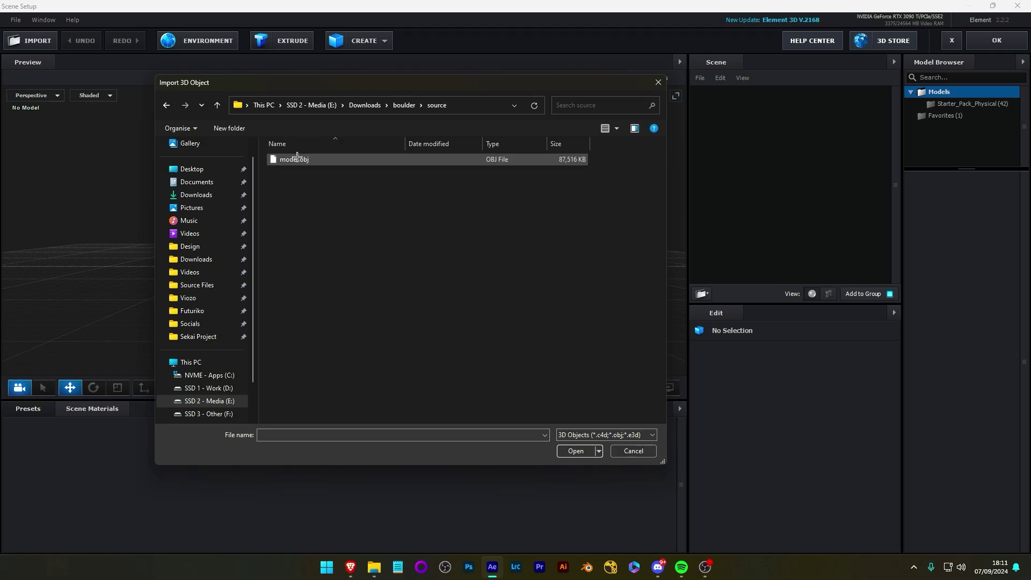
pyautogui.click(325, 160)
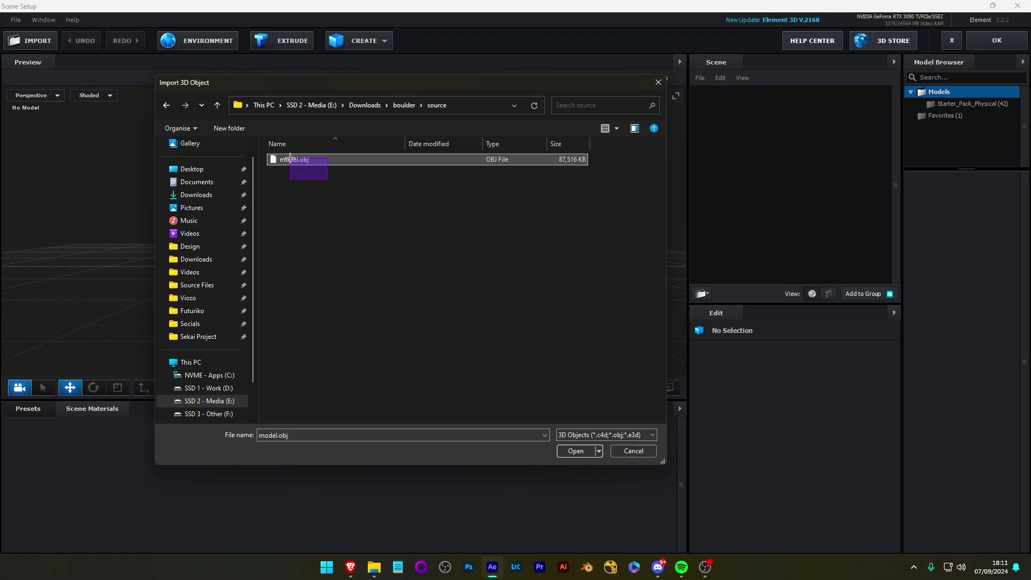
pyautogui.doubleClick(326, 159)
pyautogui.press('Return')
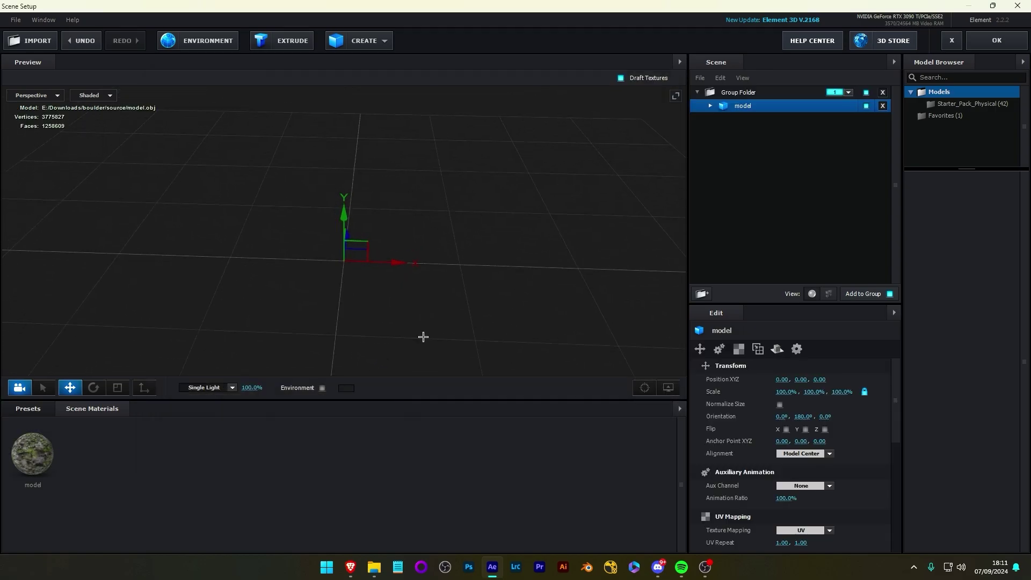
# - Enable Normalize Size and rotate the boulder to orientation -25, 169, -78 so it lies flat
pyautogui.click(779, 405)
pyautogui.moveTo(405, 269); pyautogui.dragTo(357, 177)
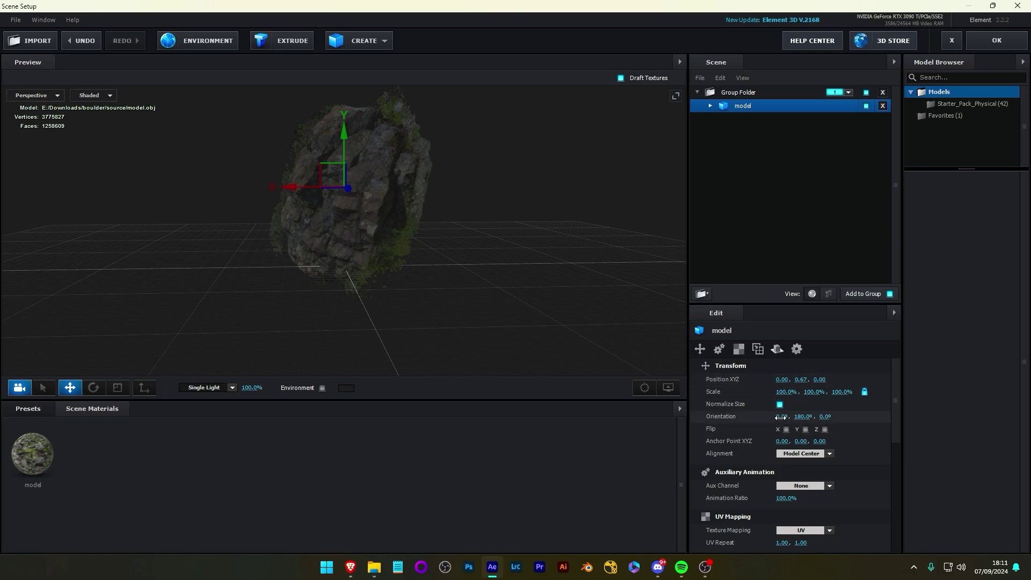
pyautogui.moveTo(782, 417); pyautogui.dragTo(837, 416)
pyautogui.moveTo(449, 283); pyautogui.dragTo(497, 210)
pyautogui.hotkey('ctrl', 'z')
pyautogui.hotkey('ctrl', 'z')
pyautogui.hotkey('ctrl', 'z')
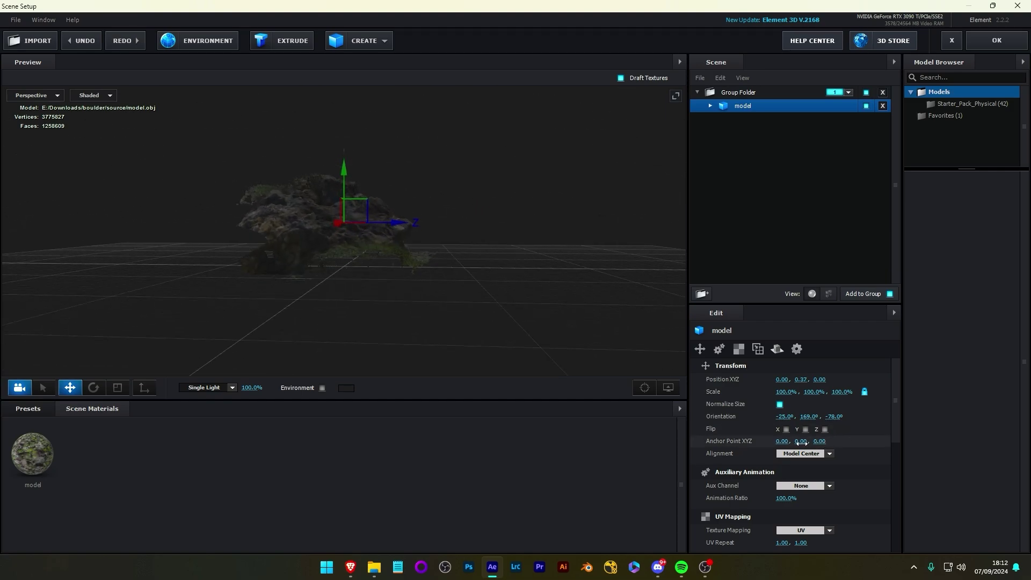
pyautogui.hotkey('ctrl', 'shift', 'z')
pyautogui.moveTo(499, 306); pyautogui.dragTo(488, 366)
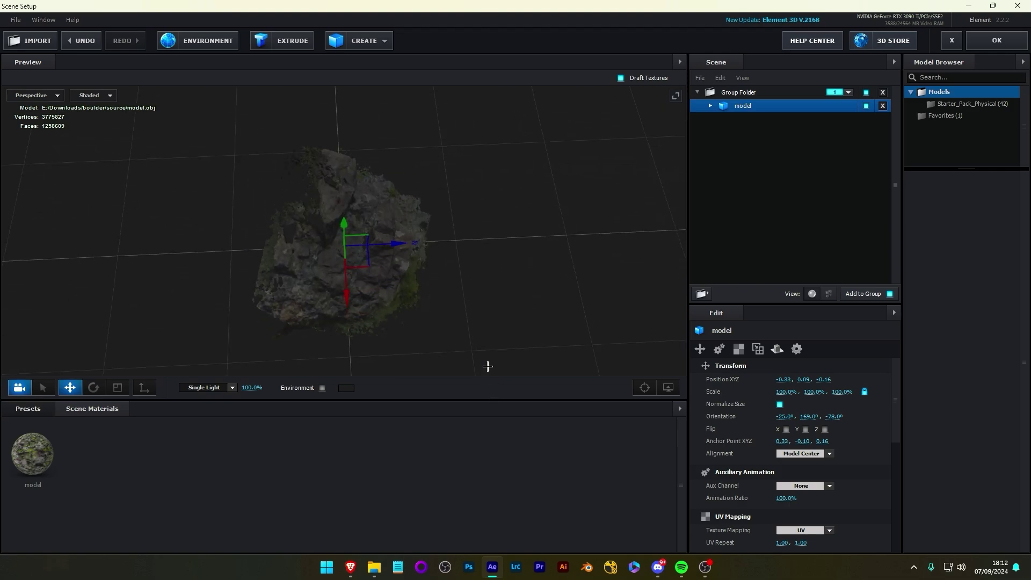
pyautogui.moveTo(487, 366); pyautogui.dragTo(393, 320)
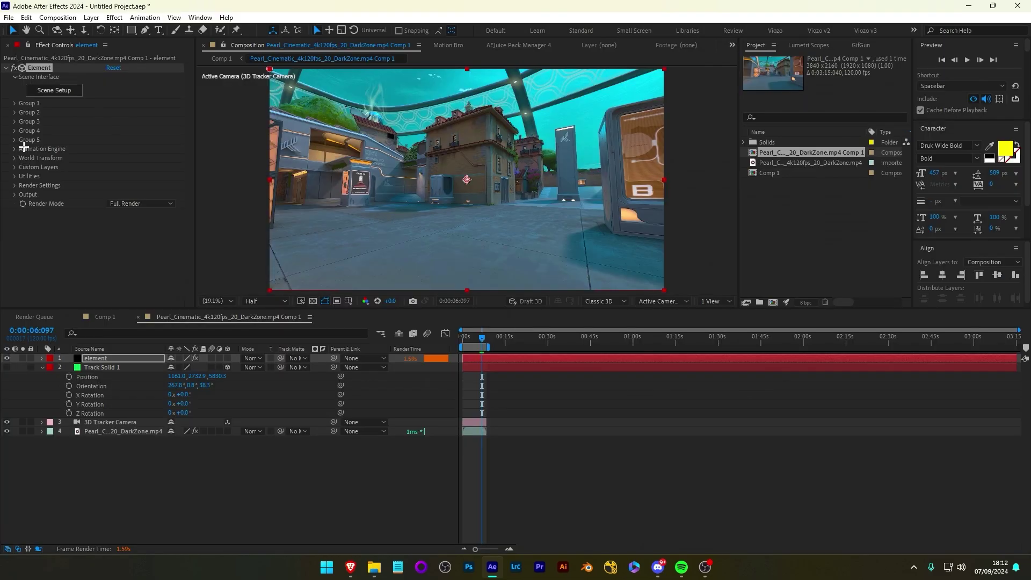
# - Paste Track Solid 1's tracked position into the Element replicator's position
pyautogui.click(14, 103)
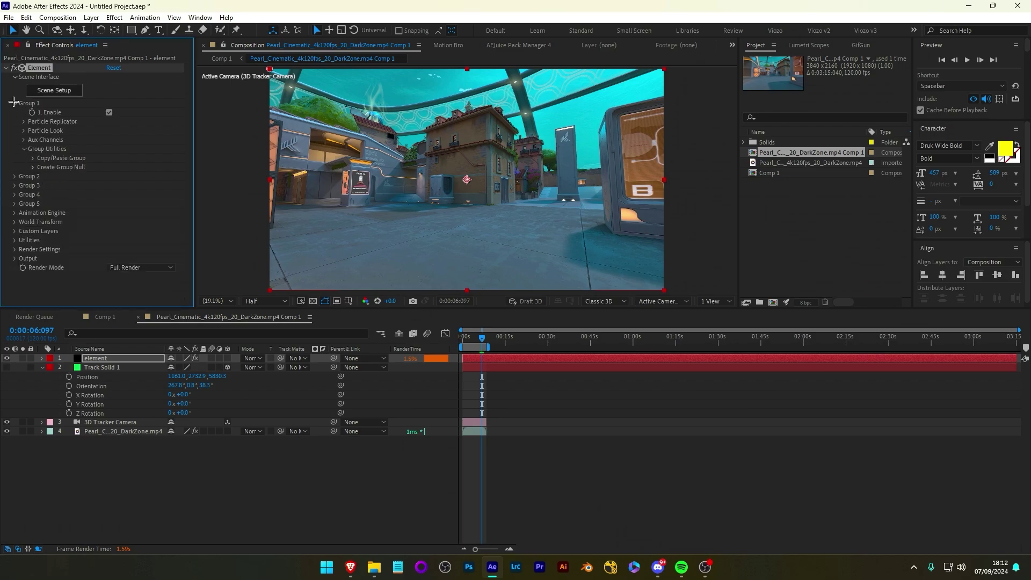
pyautogui.click(24, 131)
pyautogui.click(24, 121)
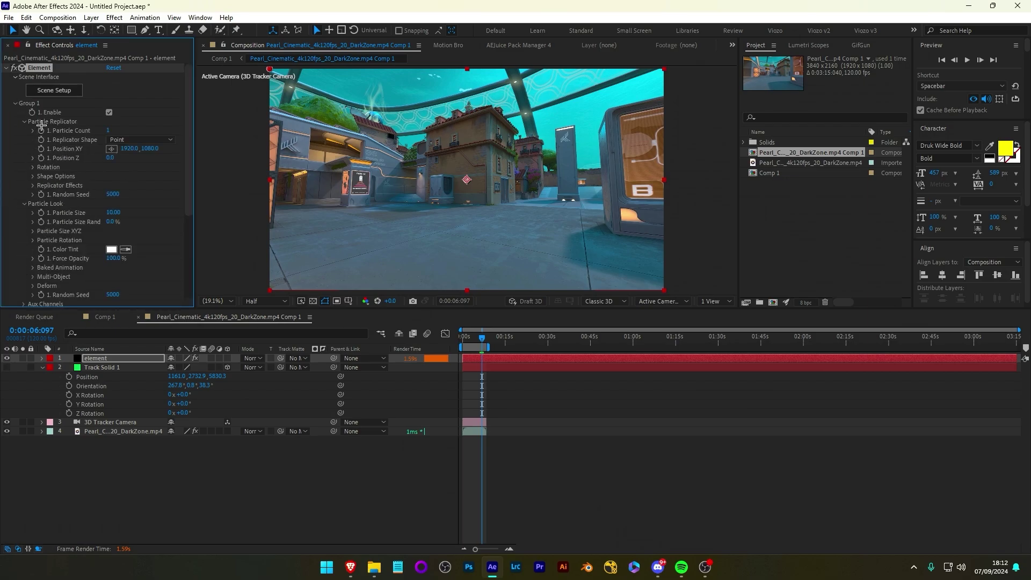
pyautogui.click(176, 376)
pyautogui.click(129, 148)
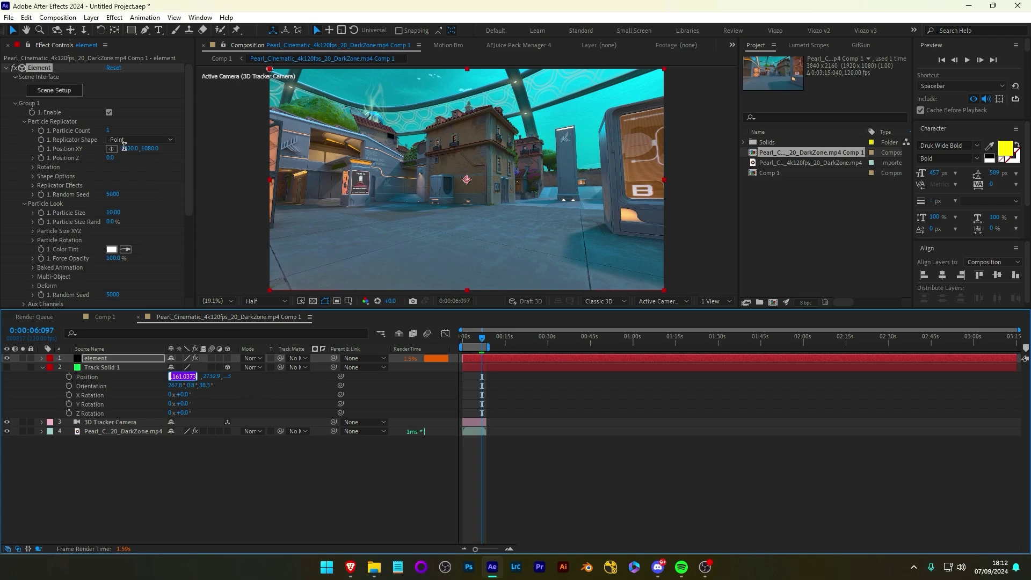
pyautogui.hotkey('ctrl', 'v')
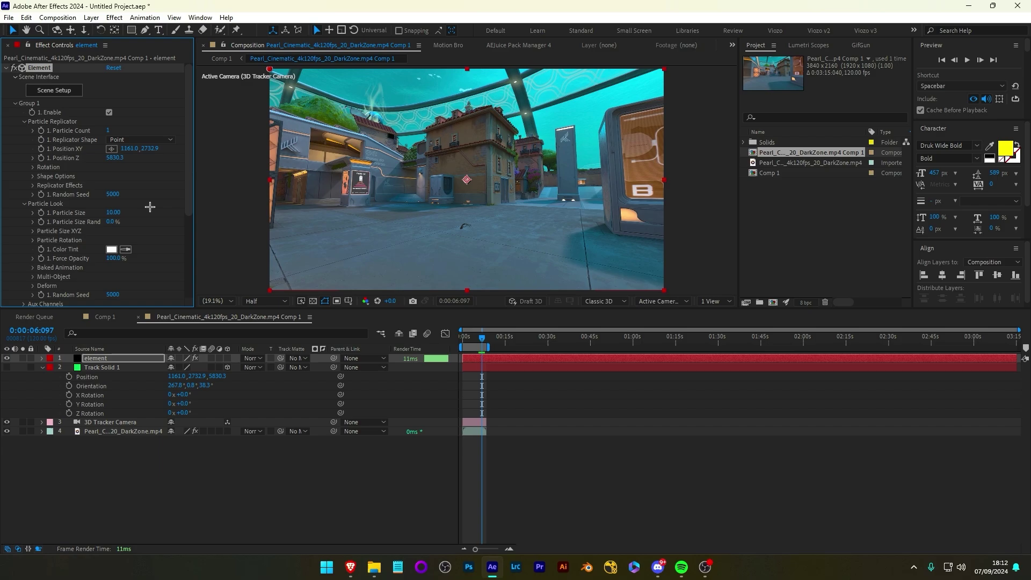
# - Set the rock's Particle Size to 100 and its Y rotation to 245°
pyautogui.click(113, 215)
pyautogui.write('50')
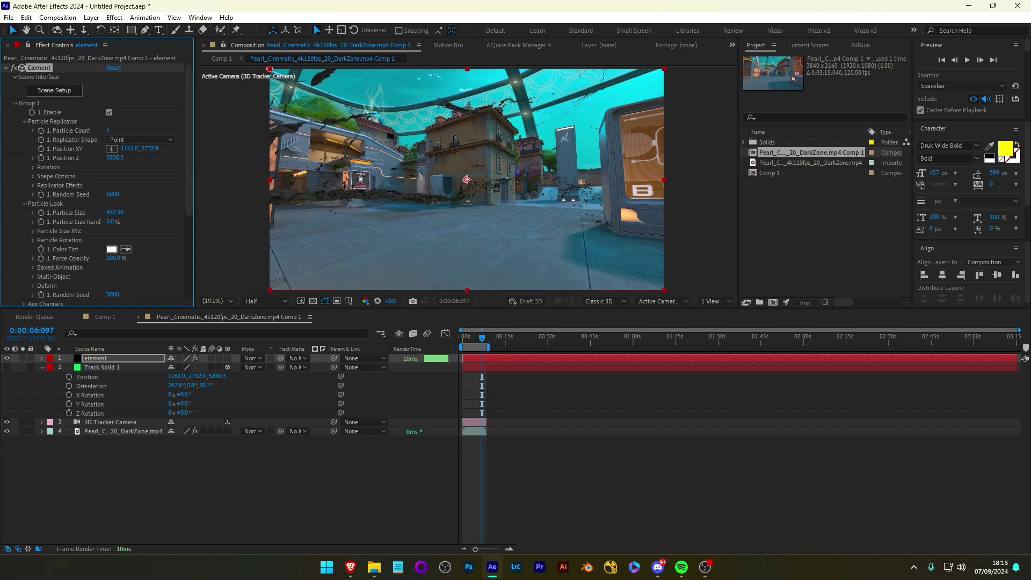
pyautogui.press('BackSpace')
pyautogui.press('BackSpace')
pyautogui.write('100')
pyautogui.press('Return')
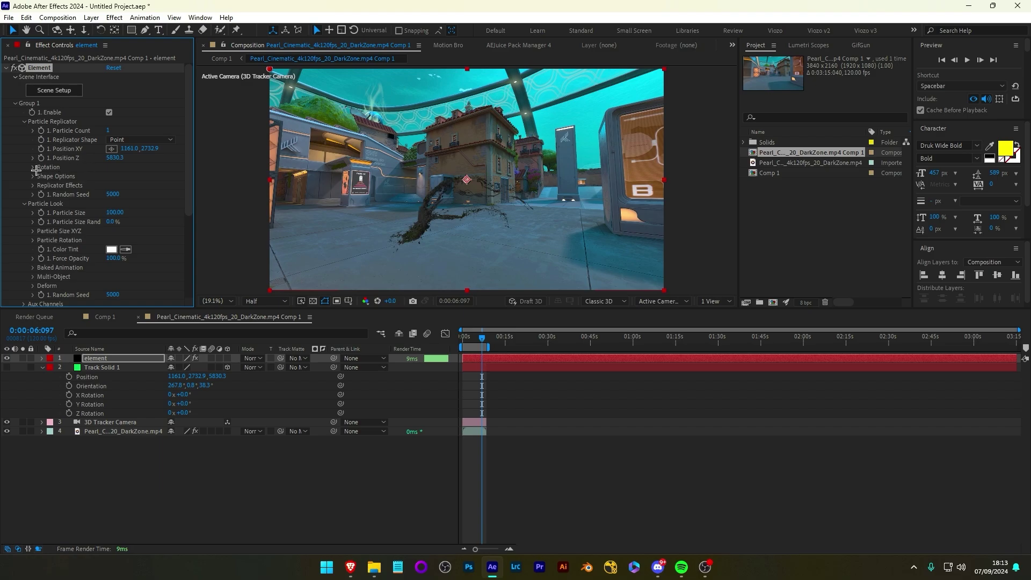
pyautogui.click(33, 167)
pyautogui.moveTo(123, 182); pyautogui.dragTo(254, 183)
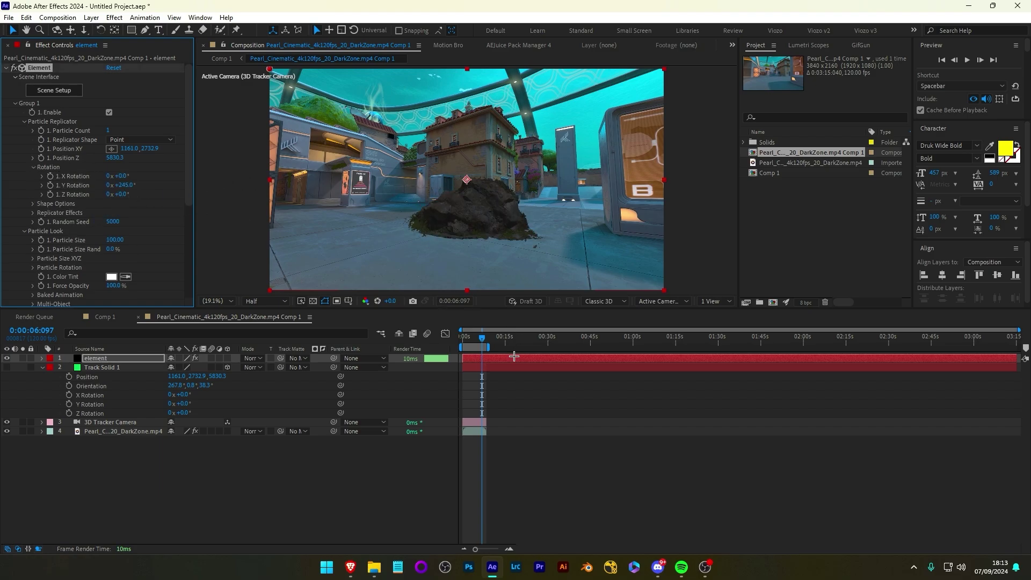
pyautogui.moveTo(487, 339); pyautogui.dragTo(475, 339)
# - Enable ambient occlusion under Element's Render Settings
pyautogui.scroll(-5, 65, 199)
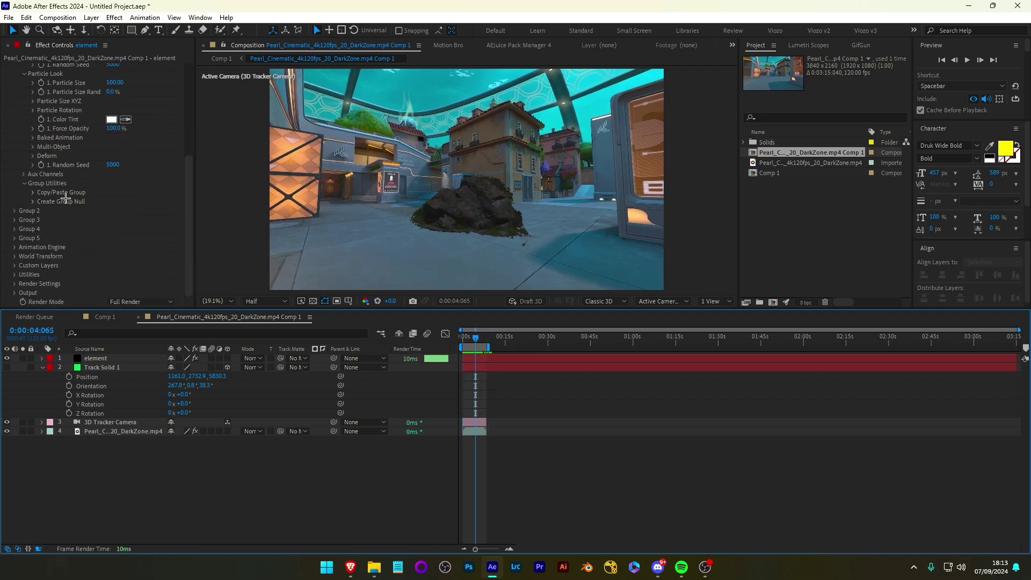
pyautogui.click(15, 292)
pyautogui.scroll(-5, 18, 139)
pyautogui.click(15, 138)
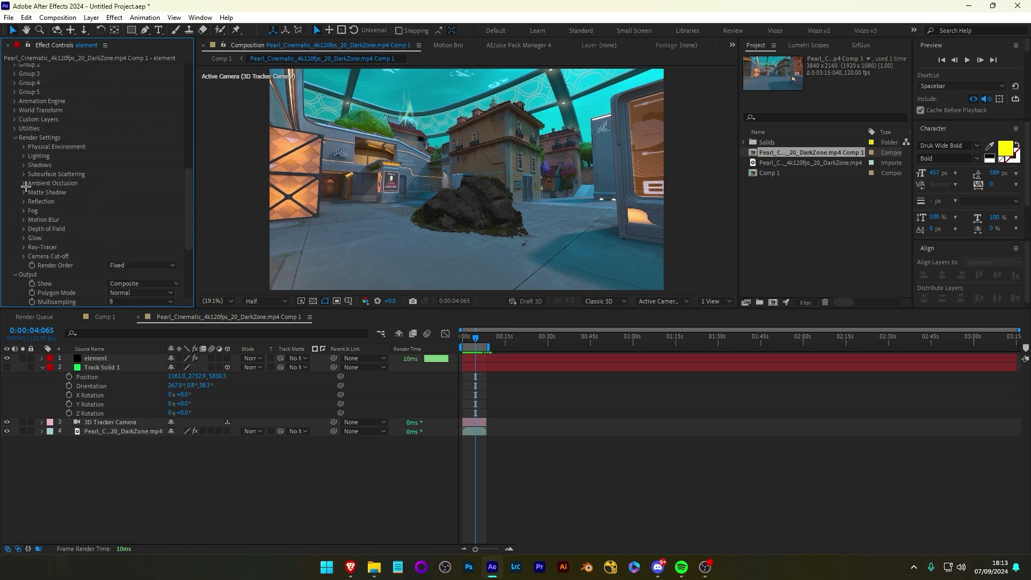
pyautogui.click(24, 183)
pyautogui.scroll(-1, 47, 178)
pyautogui.click(109, 174)
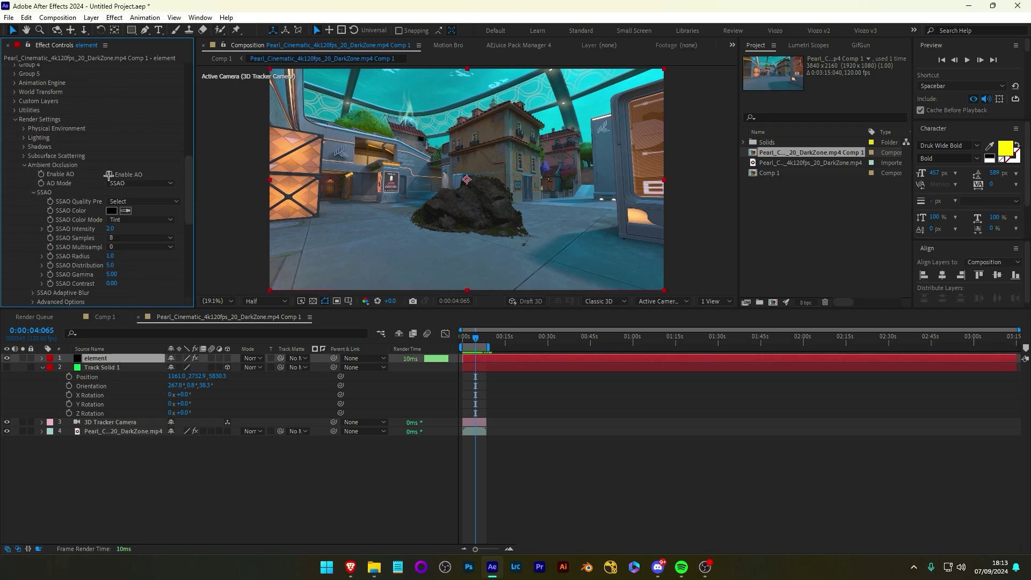
pyautogui.scroll(10, 86, 209)
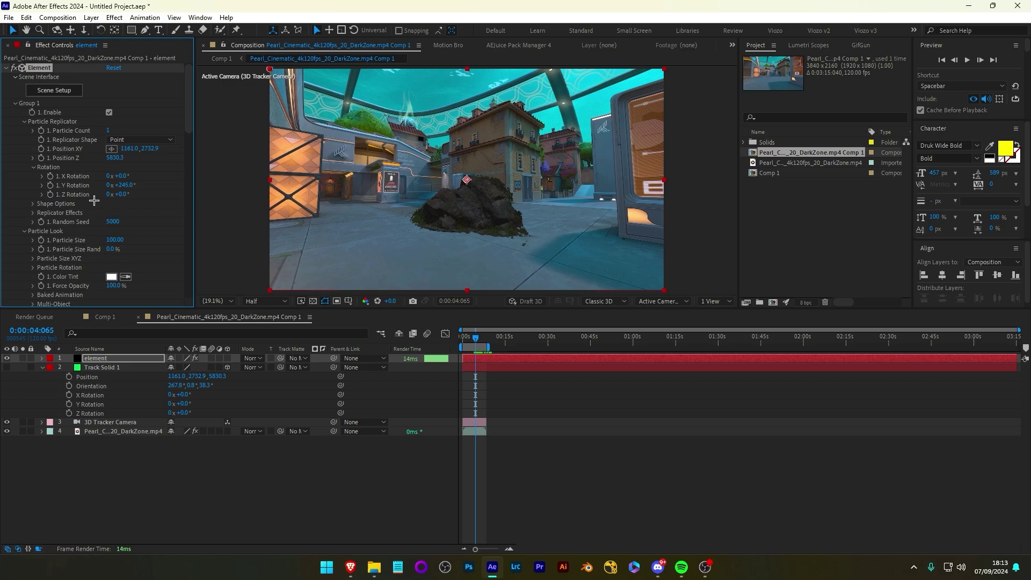
# - Add a plane to the Element scene and scale it to 282% under the rock
pyautogui.click(54, 91)
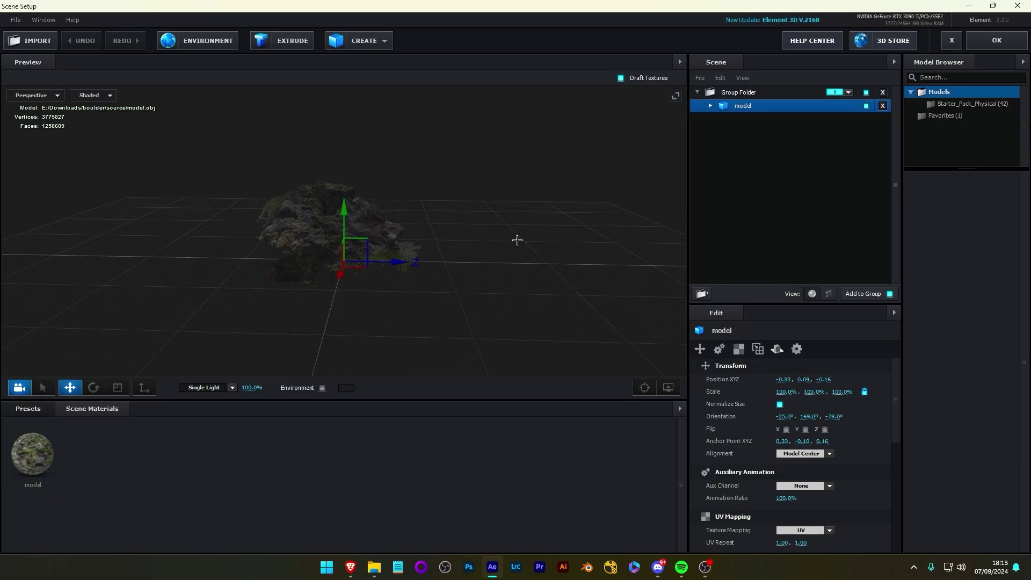
pyautogui.click(373, 43)
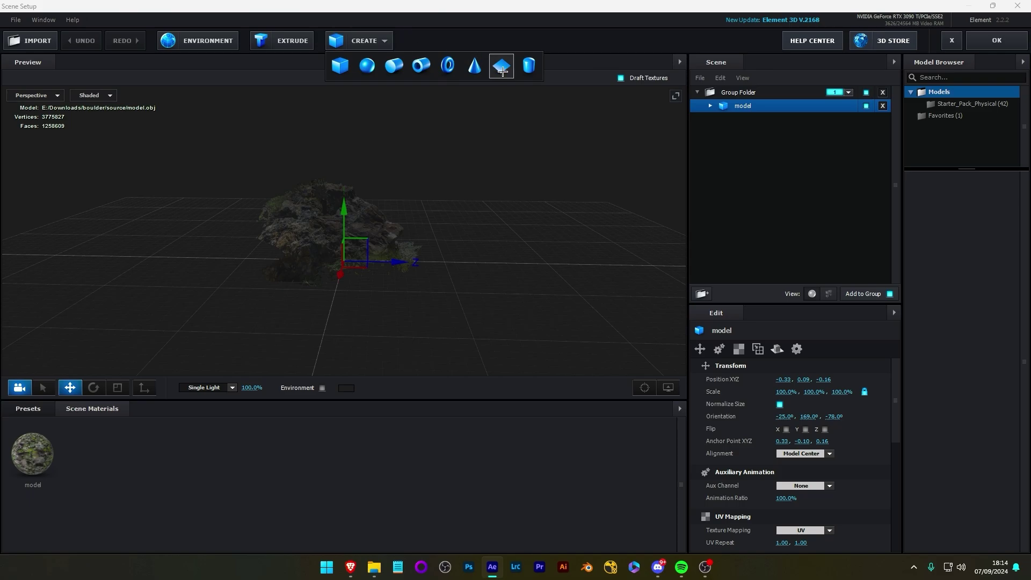
pyautogui.click(502, 66)
pyautogui.moveTo(786, 448); pyautogui.dragTo(975, 442)
pyautogui.moveTo(497, 333); pyautogui.dragTo(496, 309)
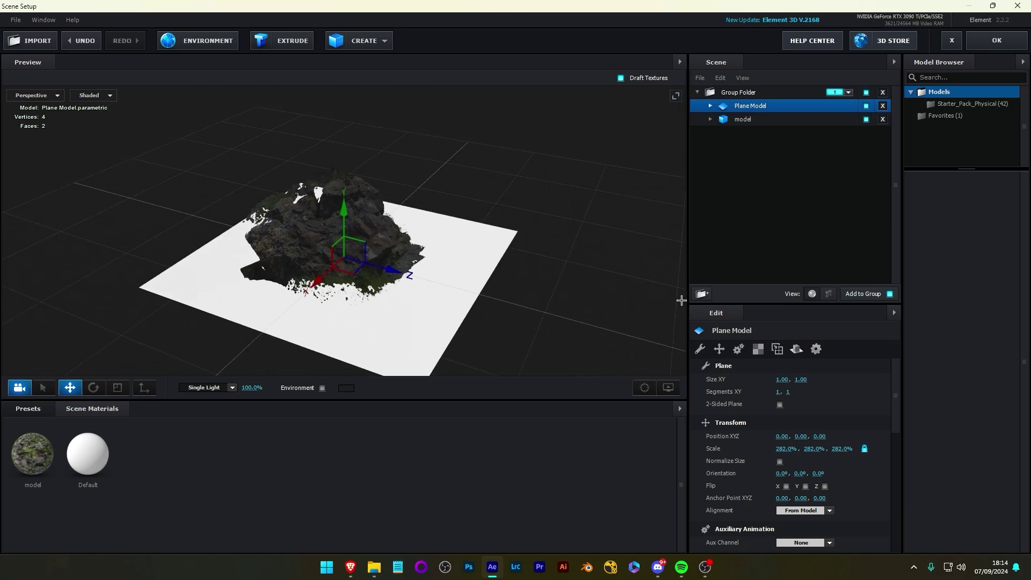
# - Apply the Pro_Shaders Concrete material concrete_bare_04 to the plane
pyautogui.scroll(-5, 752, 429)
pyautogui.click(81, 417)
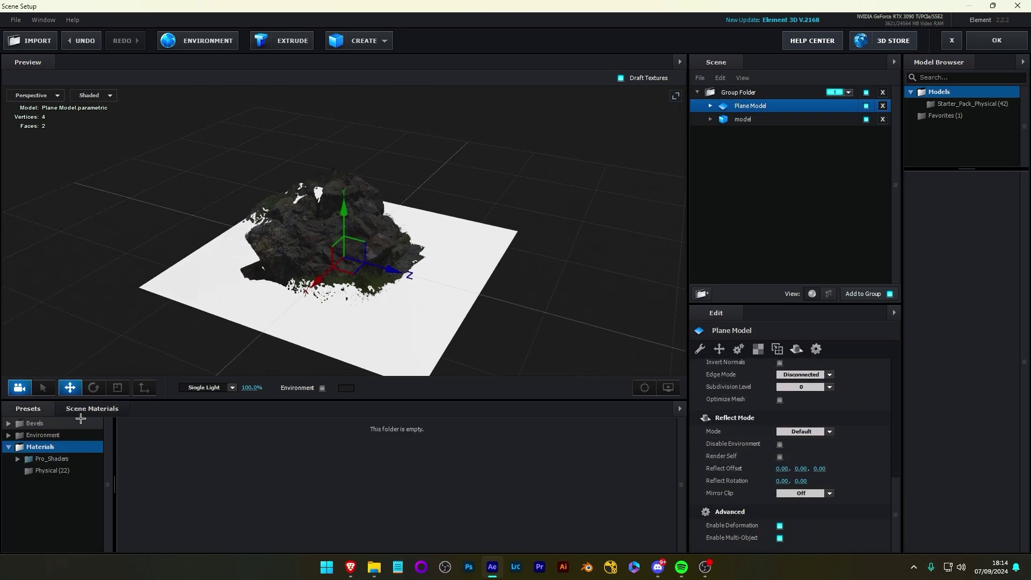
pyautogui.click(54, 459)
pyautogui.doubleClick(77, 461)
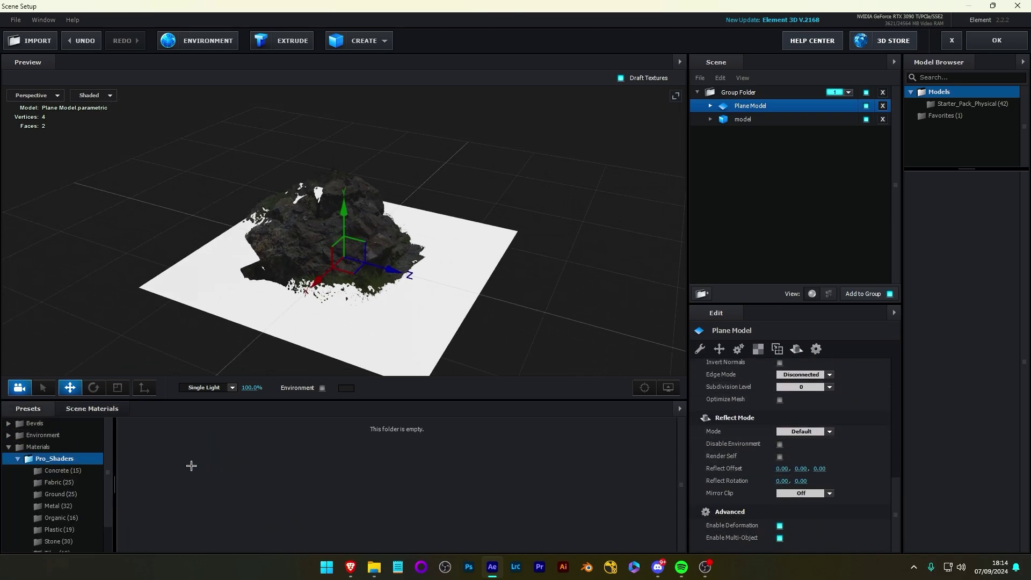
pyautogui.click(59, 471)
pyautogui.moveTo(203, 452); pyautogui.dragTo(441, 316)
pyautogui.moveTo(502, 340); pyautogui.dragTo(479, 312)
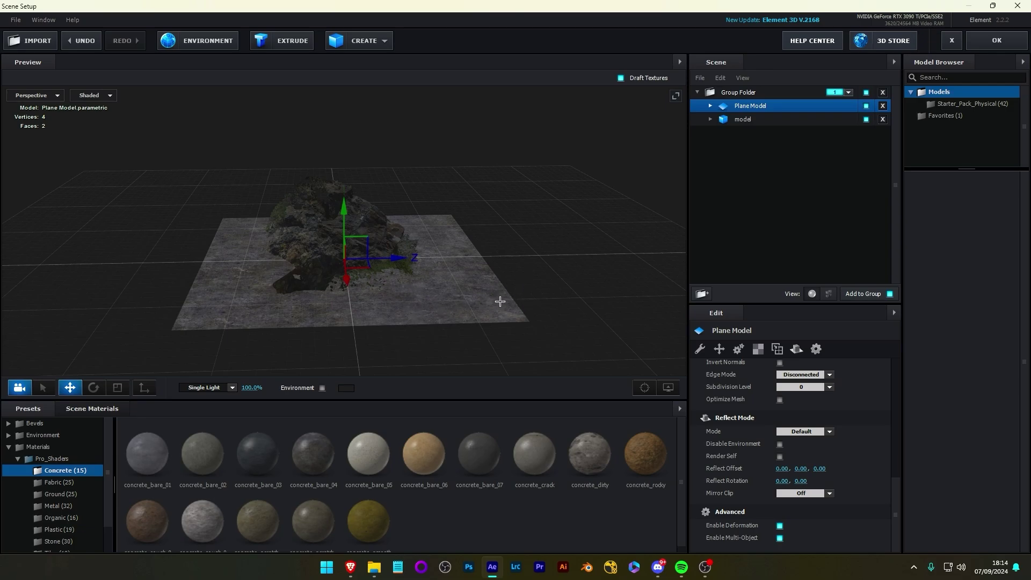
# - Turn on Matte Shadow and Matte Reflection in the concrete_bare_04 material
pyautogui.click(710, 106)
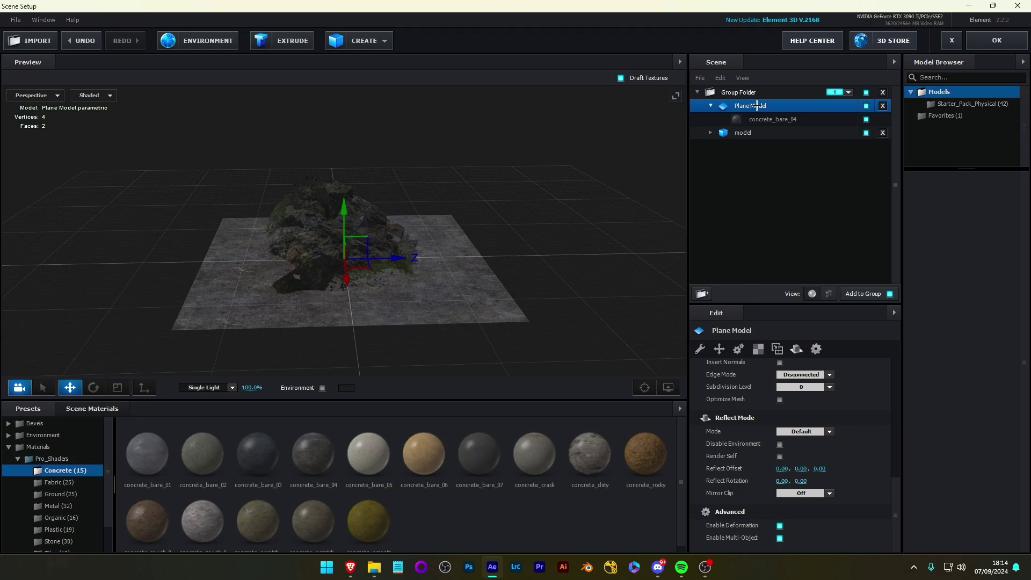
pyautogui.click(757, 120)
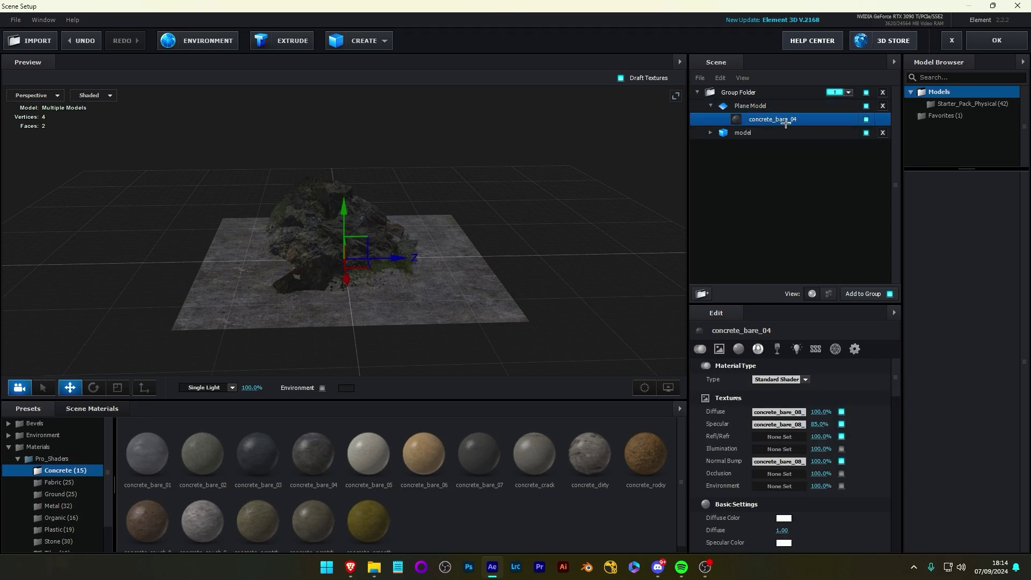
pyautogui.scroll(-10, 779, 464)
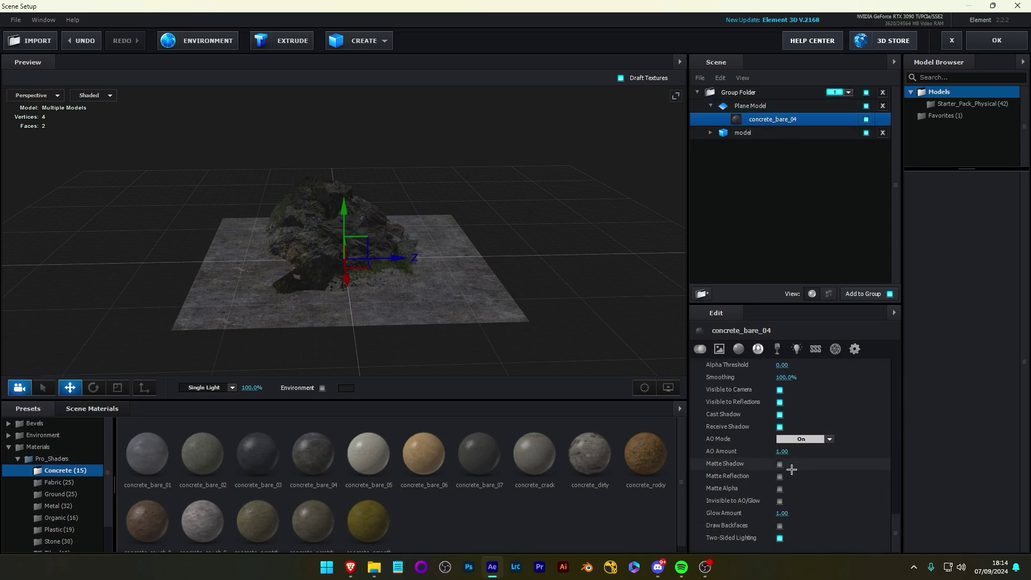
pyautogui.click(779, 464)
pyautogui.click(779, 477)
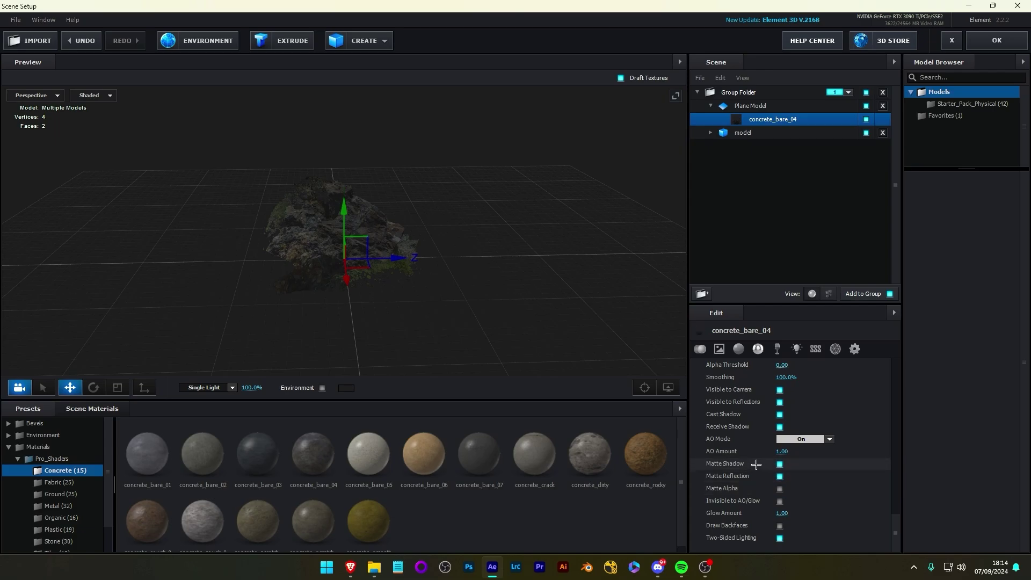
pyautogui.moveTo(474, 356); pyautogui.dragTo(424, 320)
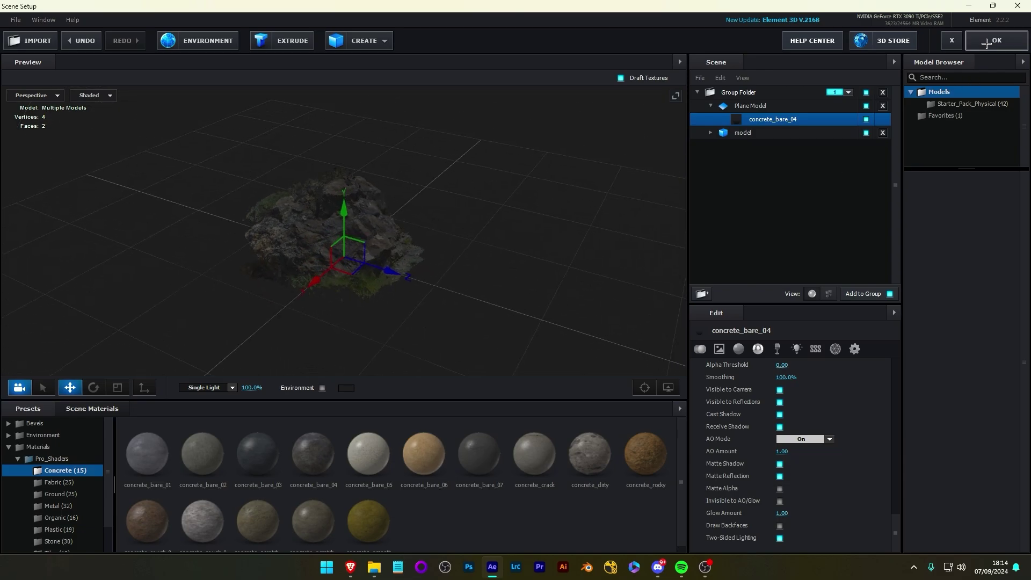
# - Return to the composition and set SSAO Intensity to 44.2 and SSAO Radius to 1.0
pyautogui.click(996, 40)
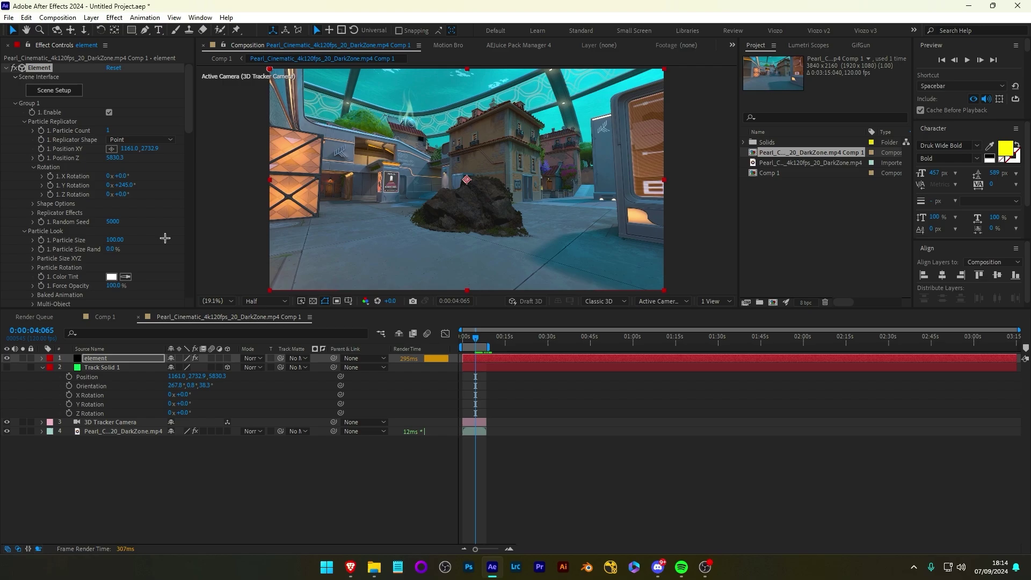
pyautogui.moveTo(189, 124); pyautogui.dragTo(191, 236)
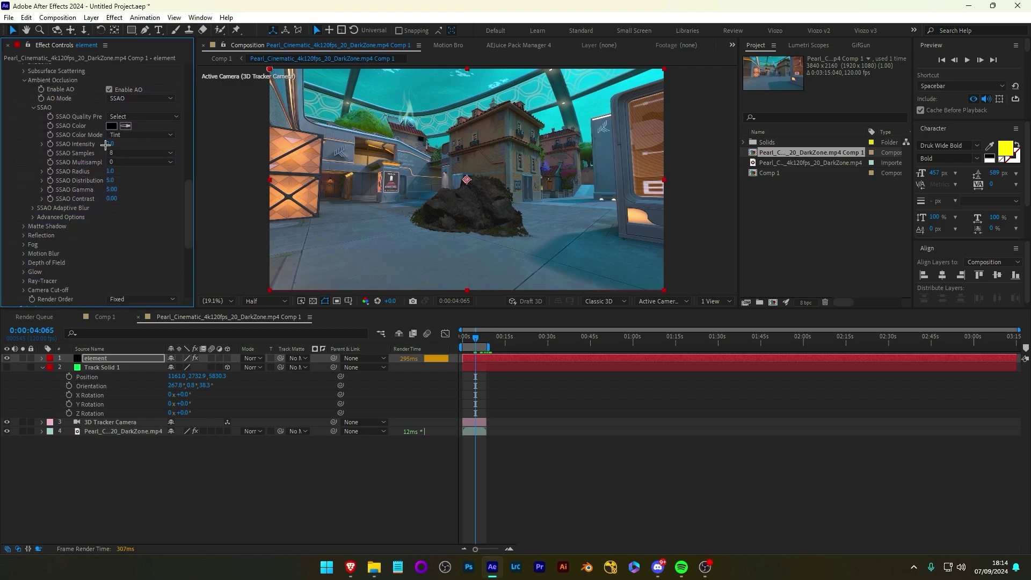
pyautogui.moveTo(110, 144); pyautogui.dragTo(335, 145)
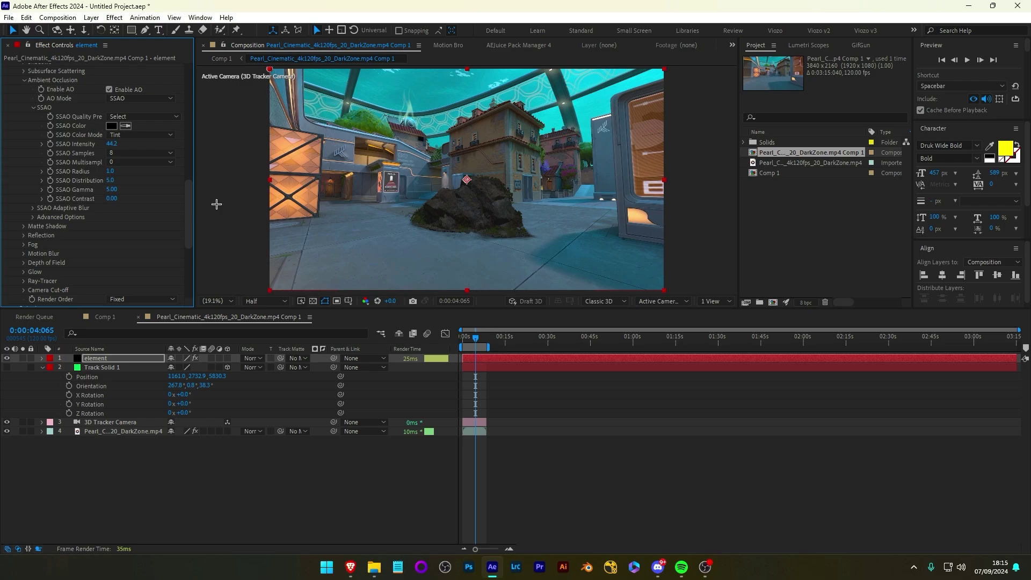
pyautogui.moveTo(111, 171)
pyautogui.mouseDown()
pyautogui.moveTo(173, 167)
pyautogui.moveTo(112, 171)
pyautogui.mouseUp()
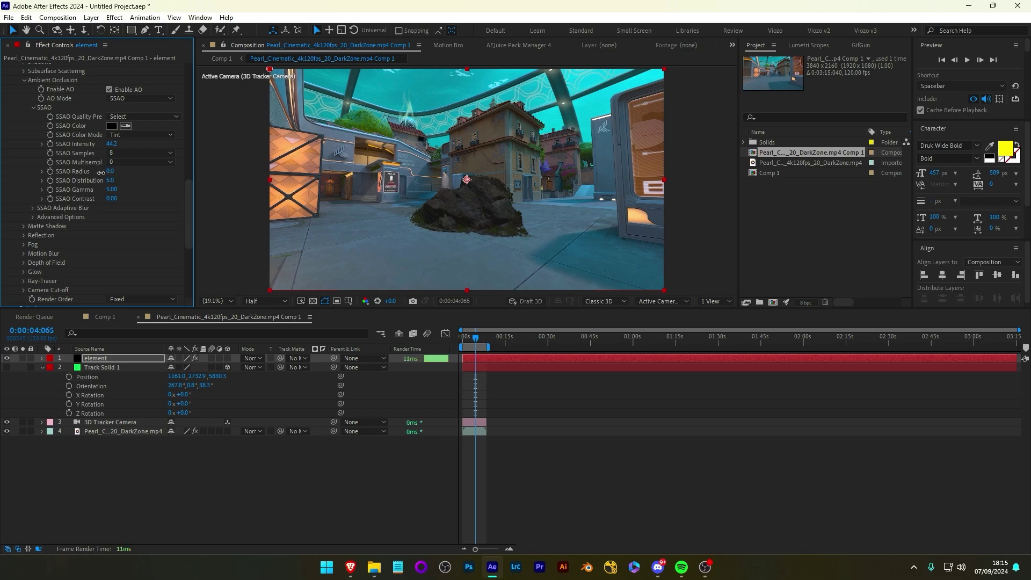
pyautogui.click(112, 170)
pyautogui.write('1')
pyautogui.press('Return')
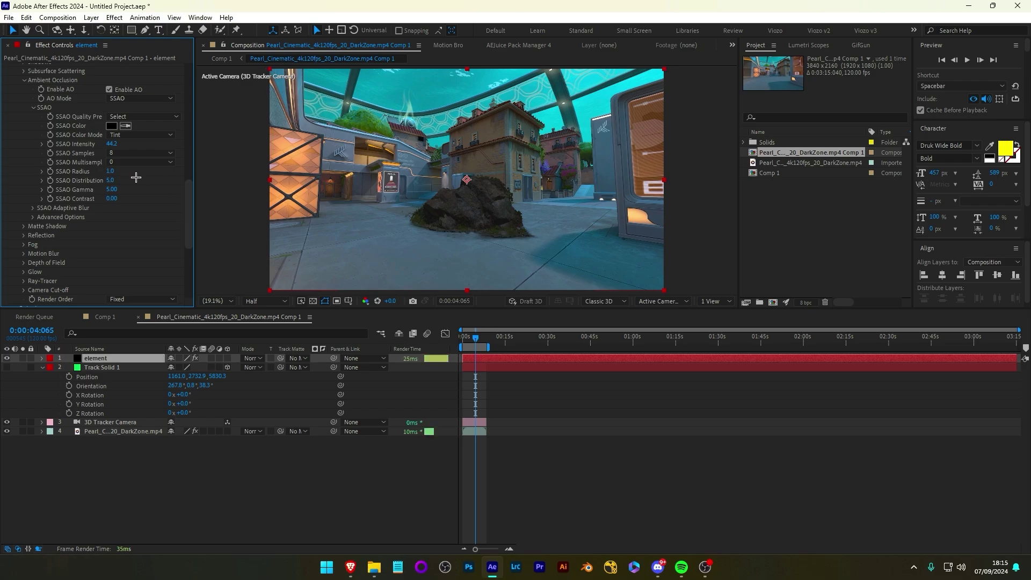
# - Set the Element output Supersampling to 8
pyautogui.moveTo(476, 339); pyautogui.dragTo(475, 339)
pyautogui.scroll(-3, 101, 214)
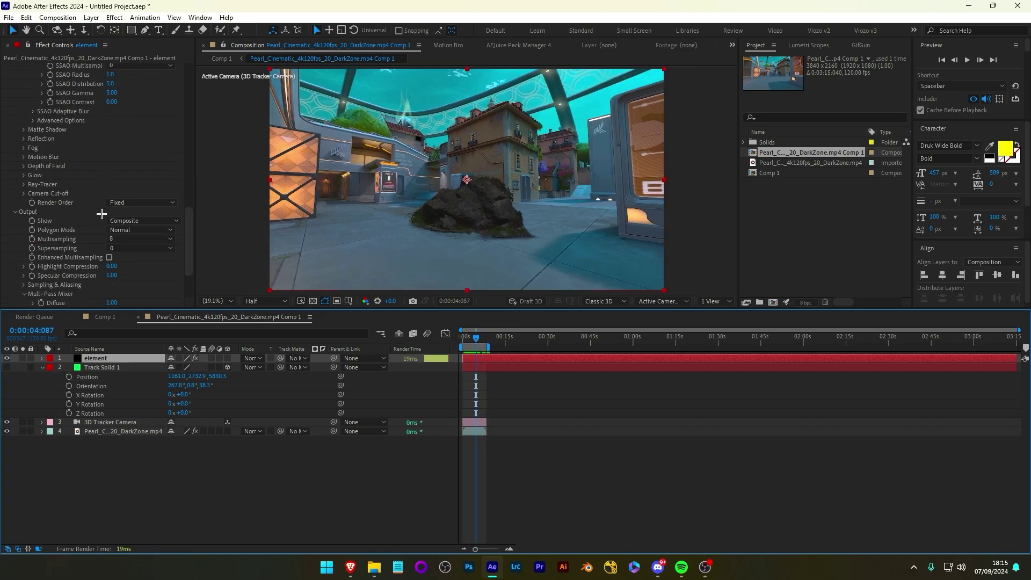
pyautogui.click(122, 248)
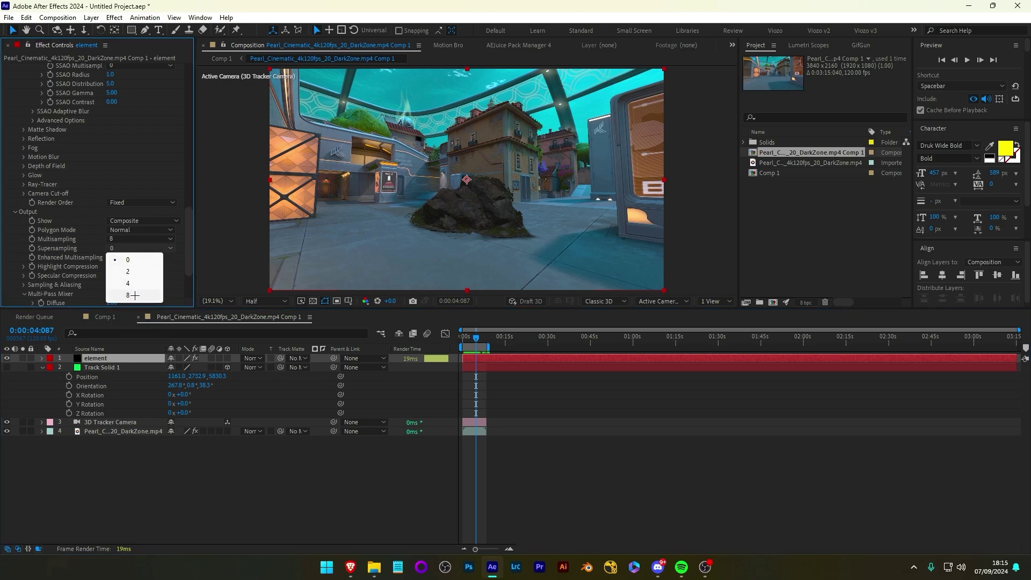
pyautogui.click(135, 295)
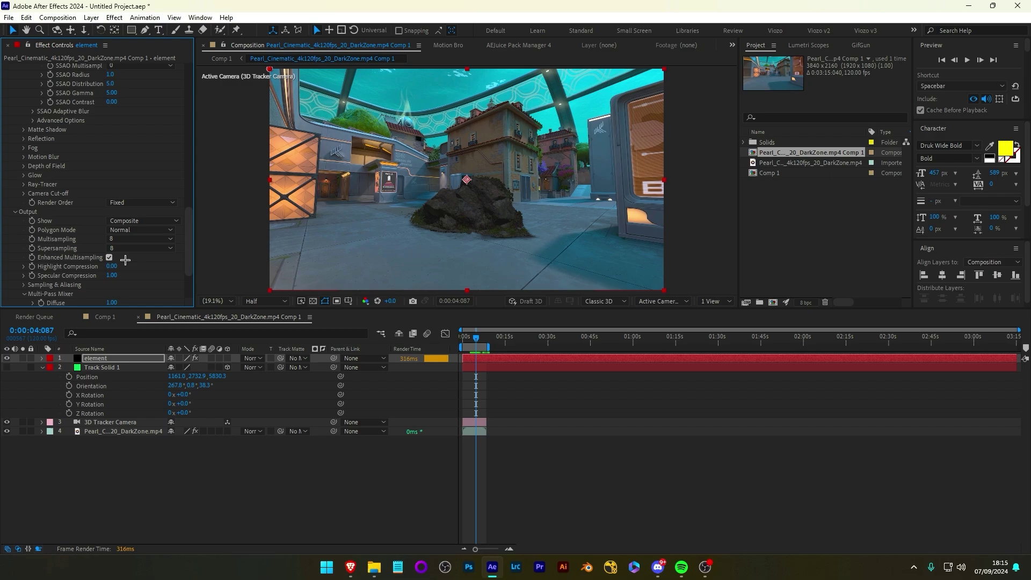
pyautogui.scroll(-1, 64, 250)
# - Set Render Settings > Lighting > Add Lighting to the Spot Blue preset
pyautogui.scroll(3, 63, 250)
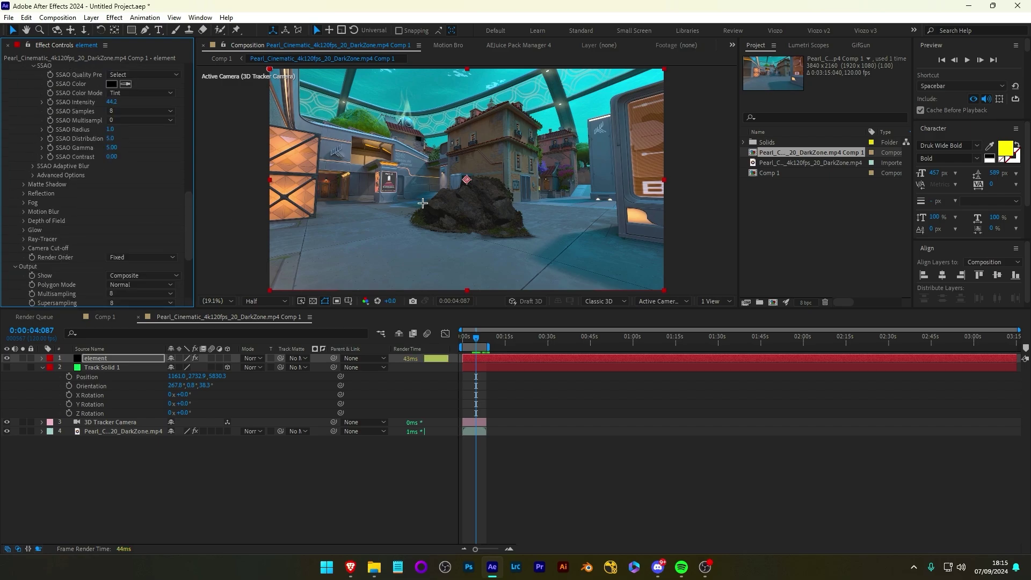
pyautogui.click(477, 337)
pyautogui.scroll(6, 86, 242)
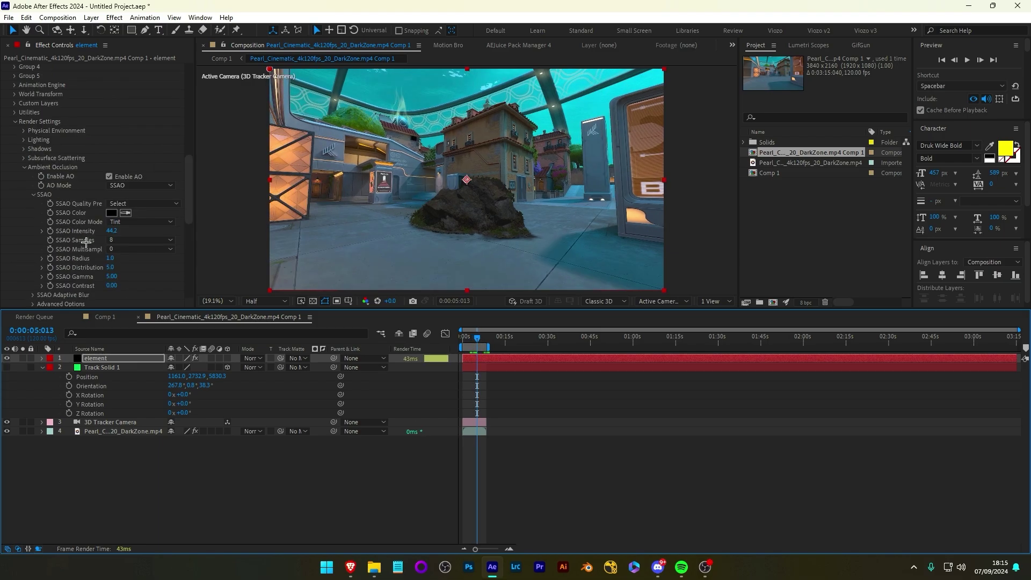
pyautogui.click(24, 167)
pyautogui.click(24, 140)
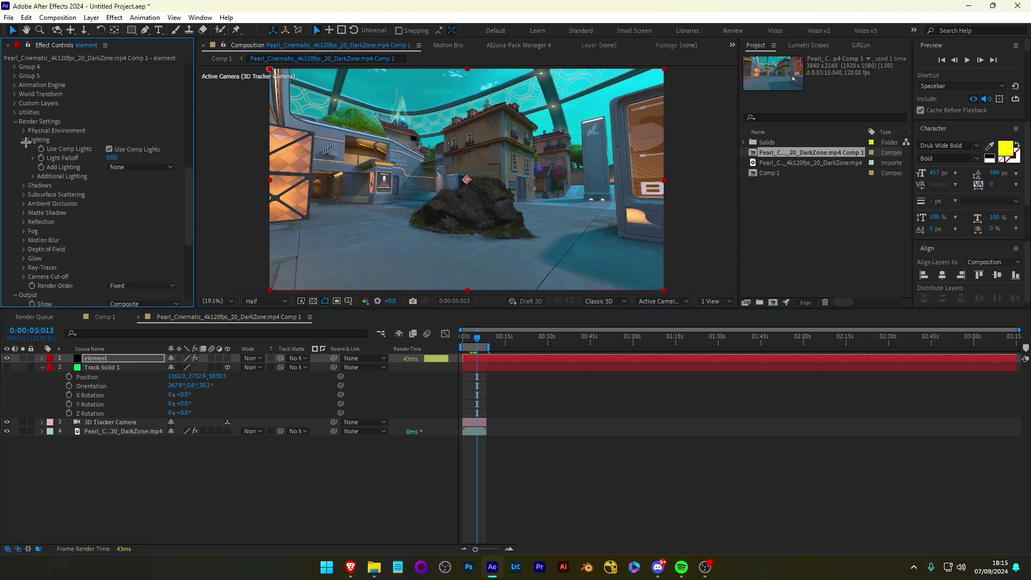
pyautogui.click(154, 166)
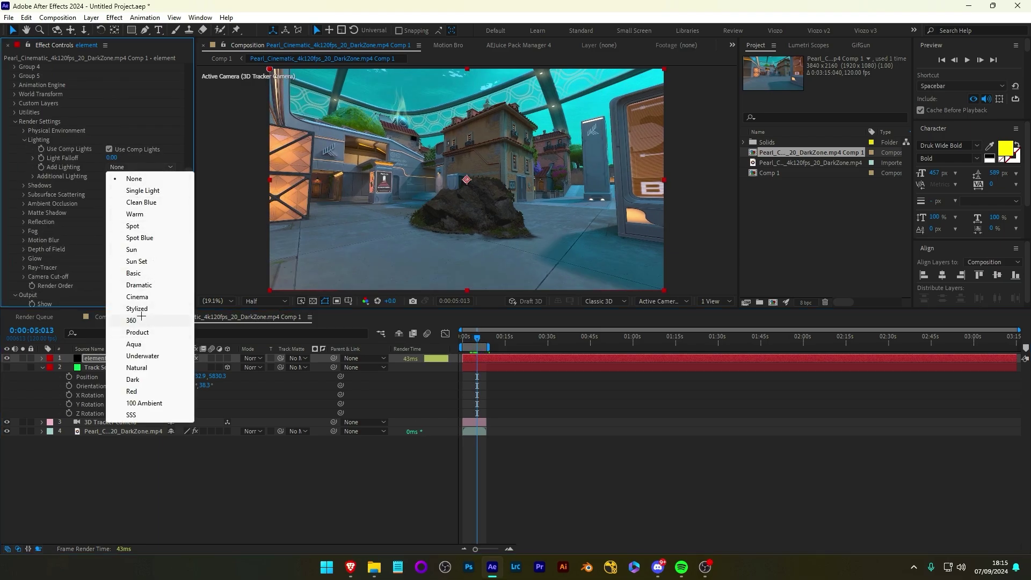
pyautogui.click(133, 239)
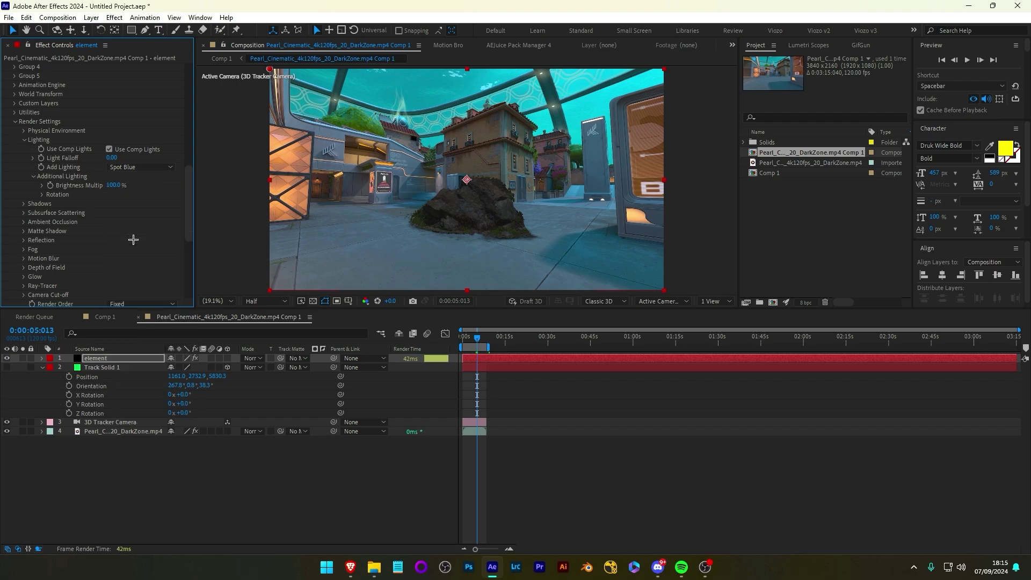
pyautogui.scroll(-5, 133, 239)
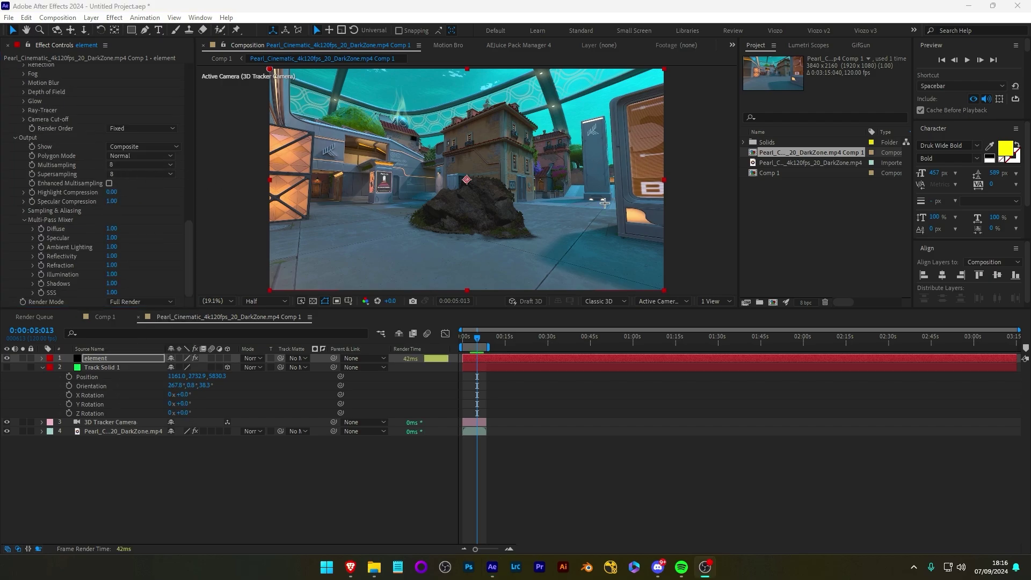
pyautogui.moveTo(190, 246); pyautogui.dragTo(194, 168)
# - Assign the game footage to Element's Custom Texture Maps Layer 1
pyautogui.scroll(-3, 193, 175)
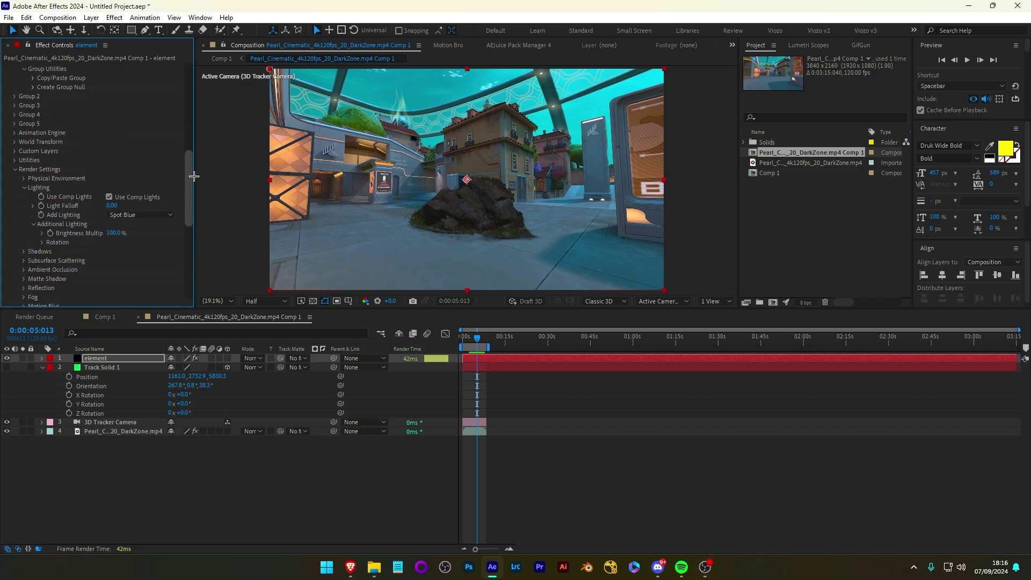
pyautogui.click(26, 170)
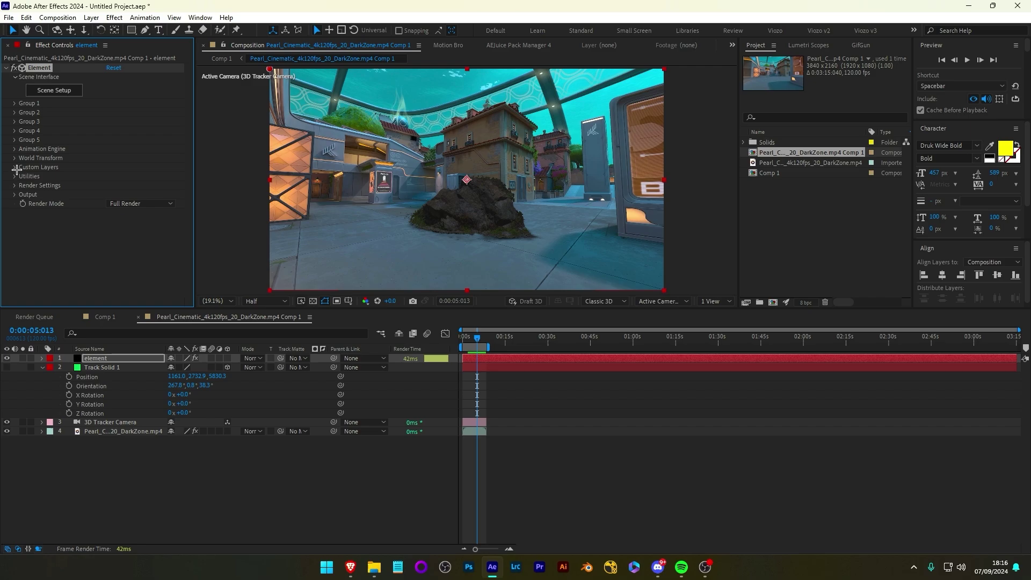
pyautogui.click(16, 167)
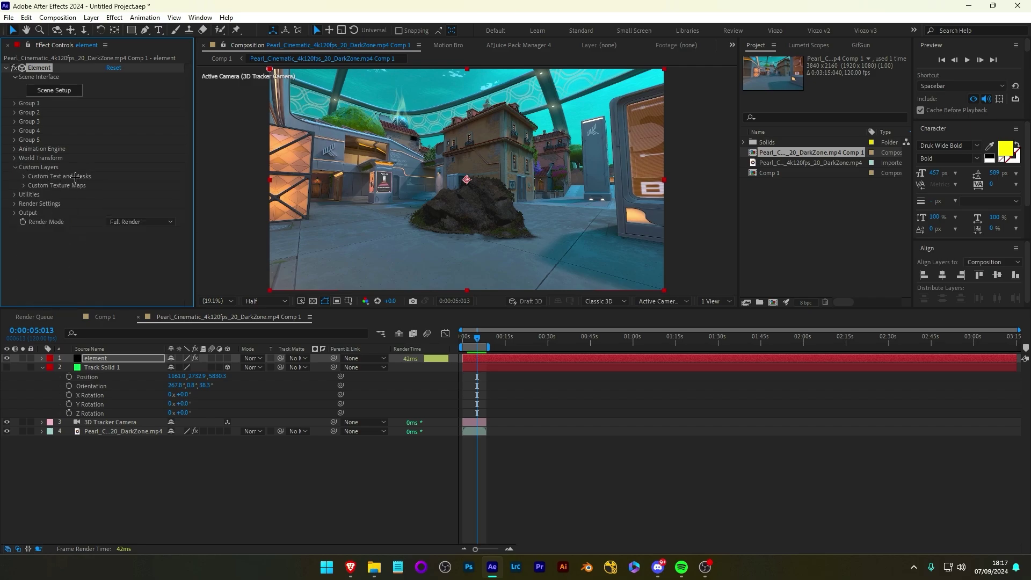
pyautogui.click(24, 185)
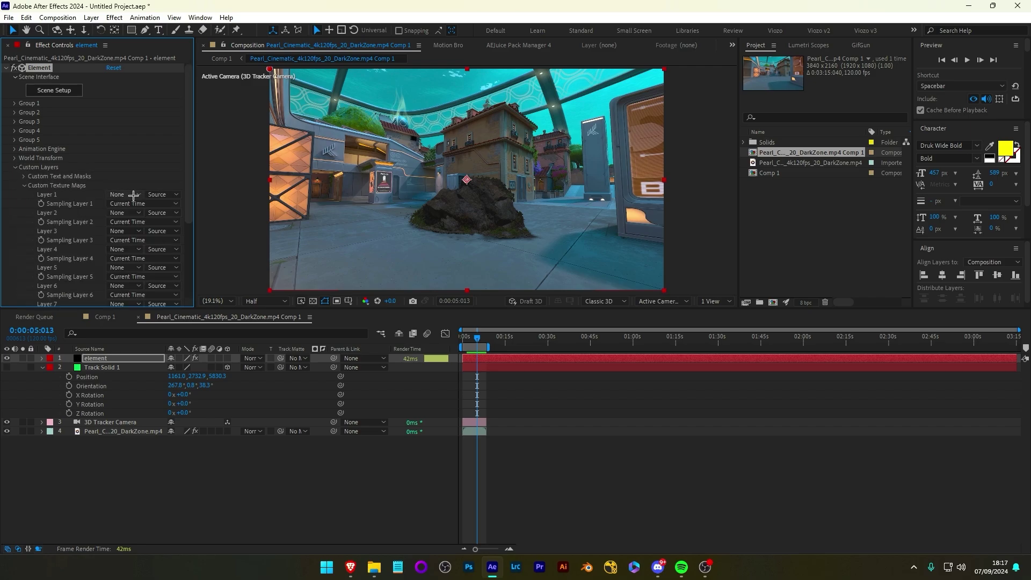
pyautogui.click(129, 194)
pyautogui.click(162, 246)
pyautogui.click(24, 186)
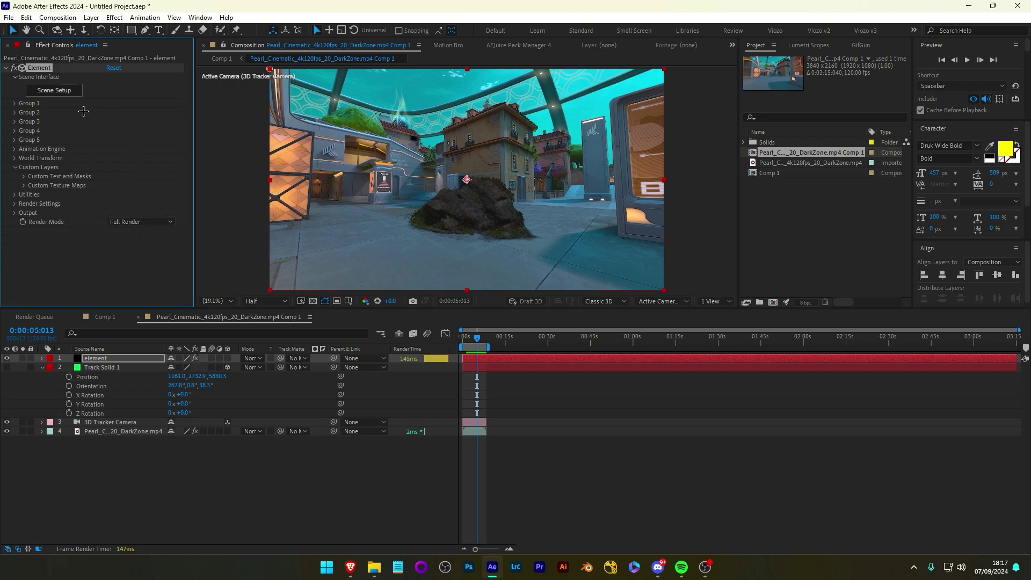
# - Set the Scene Setup environment texture to Custom Layer 1 and apply the scene
pyautogui.click(51, 91)
pyautogui.click(198, 41)
pyautogui.click(489, 213)
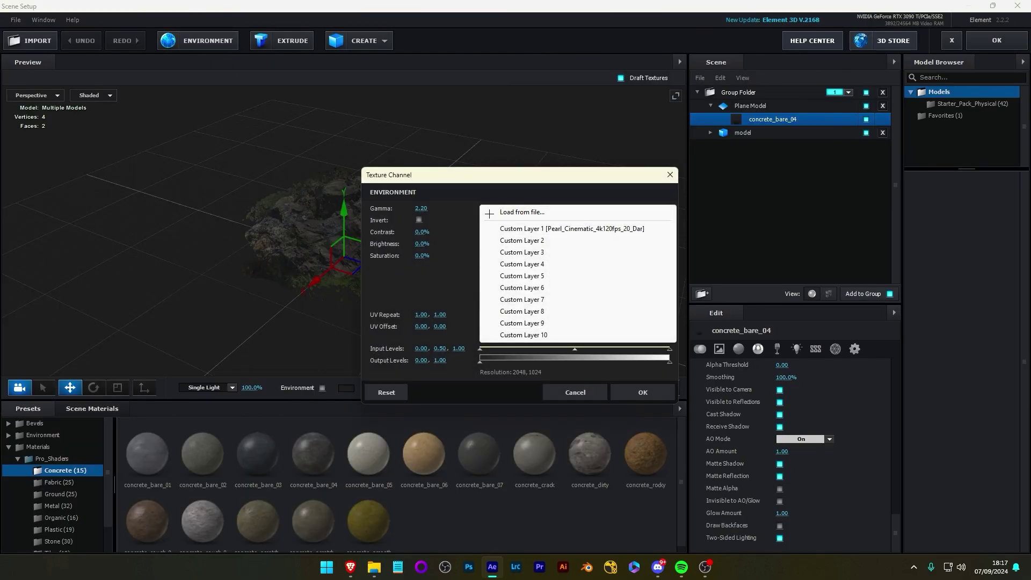
pyautogui.click(553, 227)
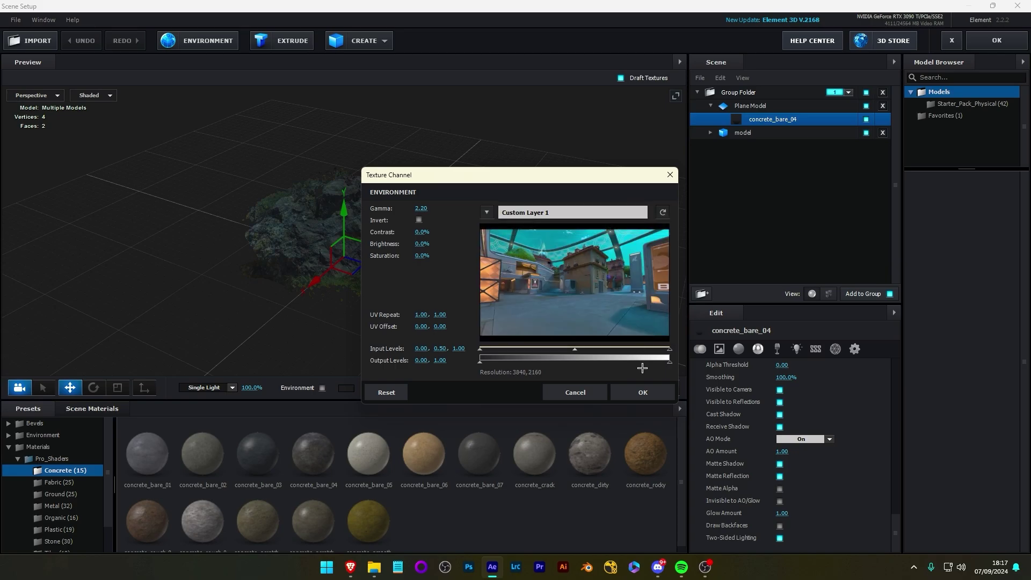
pyautogui.click(642, 392)
pyautogui.click(997, 40)
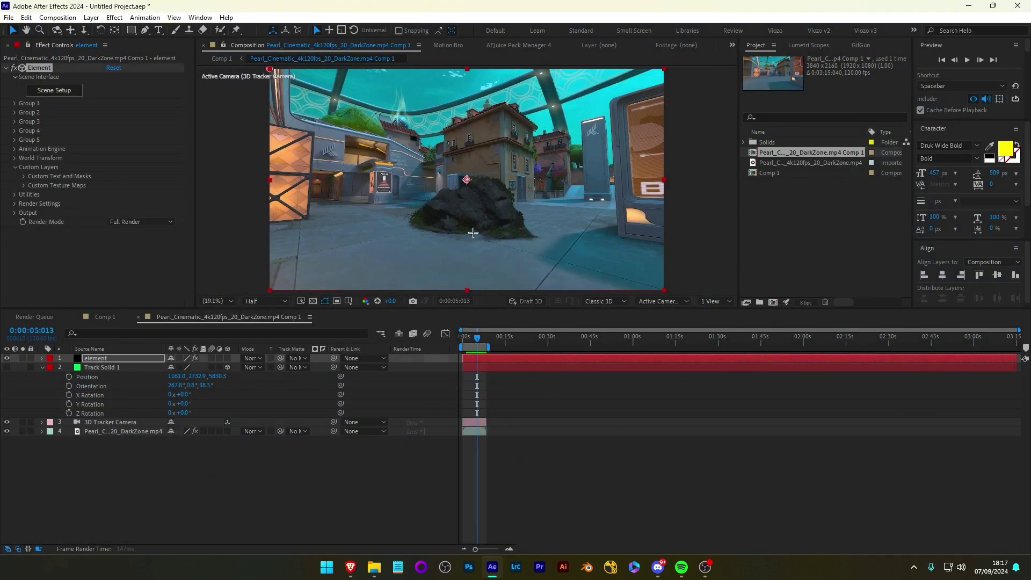
# - Change Add Lighting from Spot Blue to Dramatic after briefly trying Basic
pyautogui.click(15, 167)
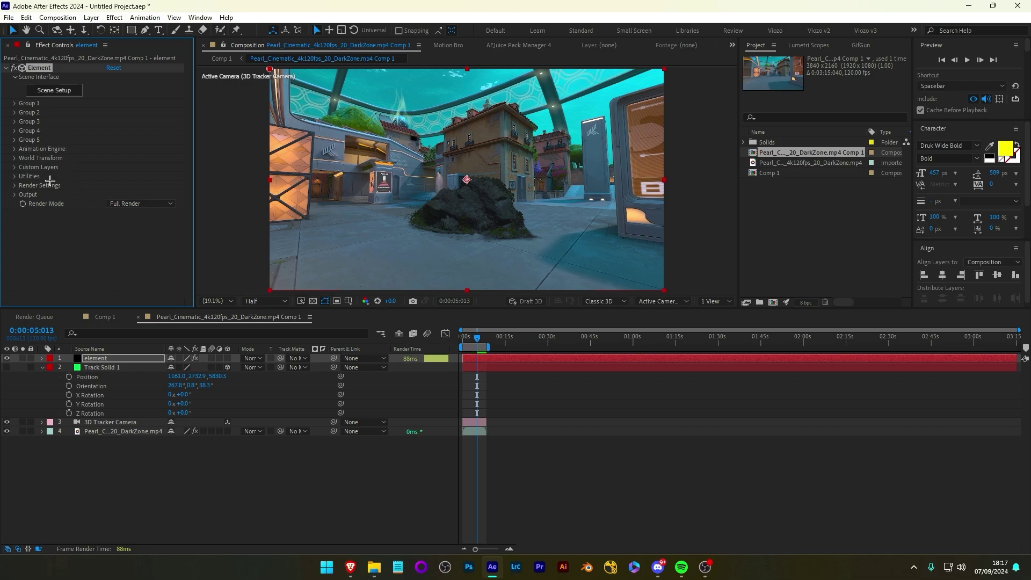
pyautogui.click(16, 185)
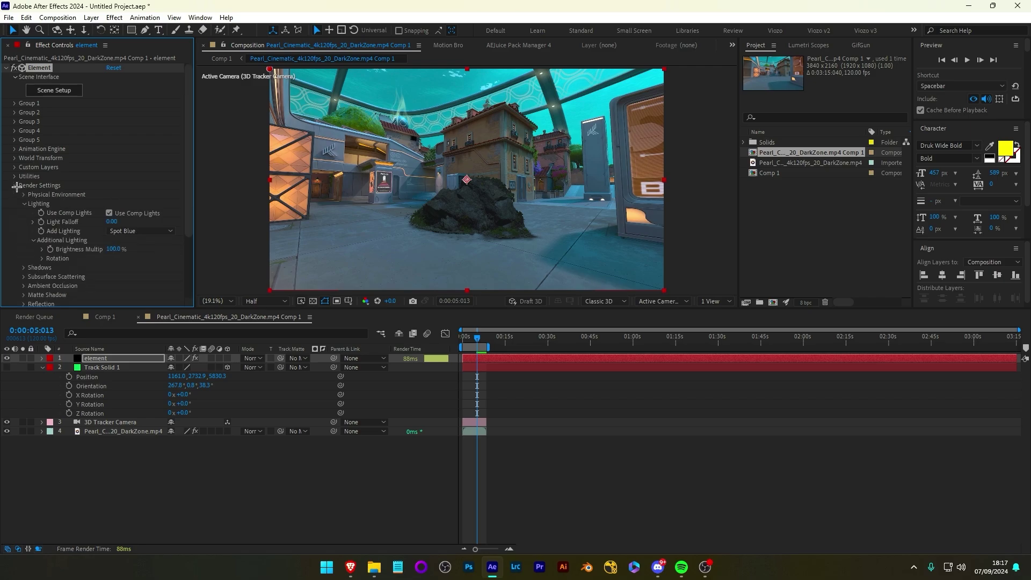
pyautogui.click(129, 231)
pyautogui.click(139, 349)
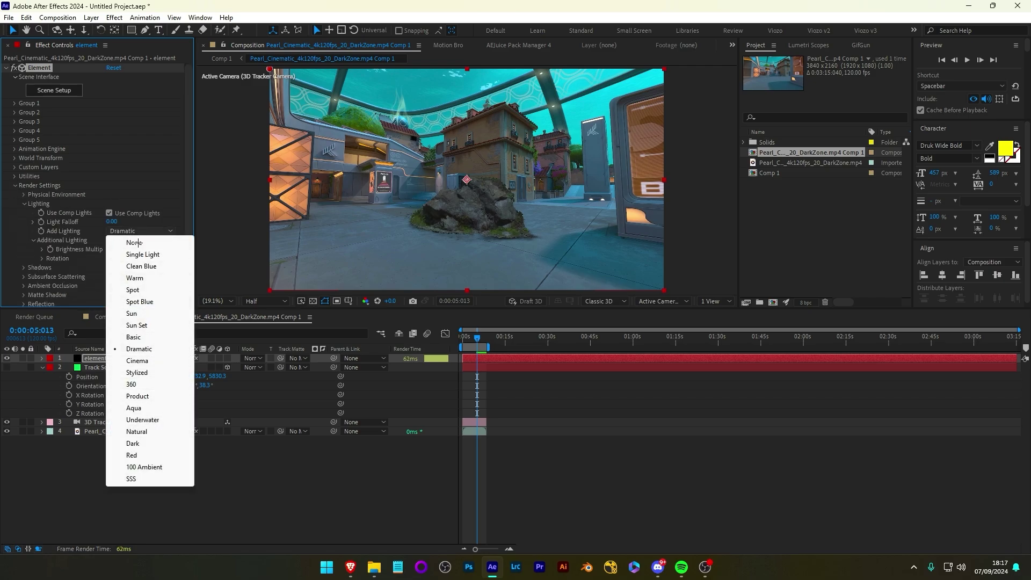
pyautogui.click(143, 337)
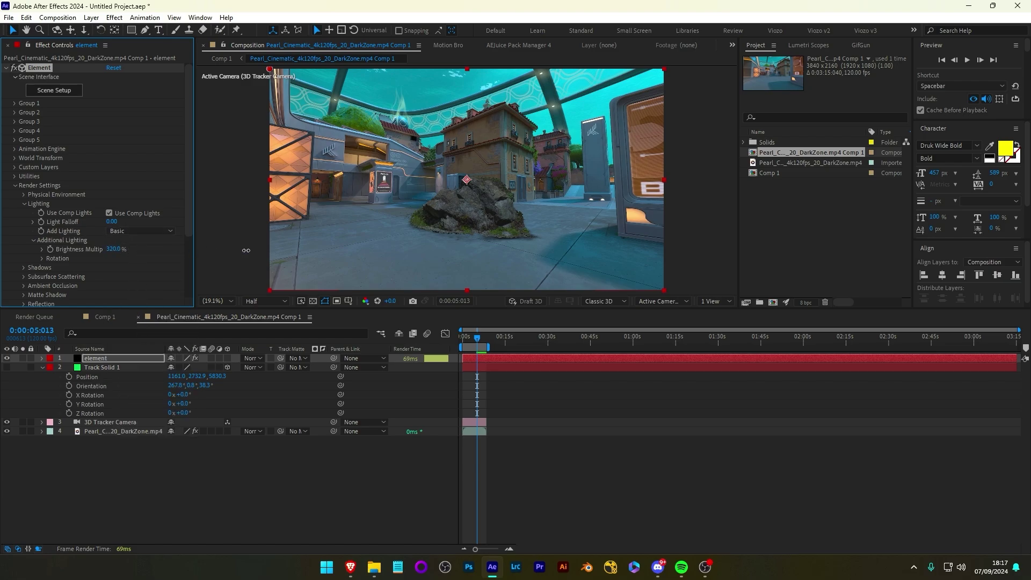
pyautogui.click(137, 230)
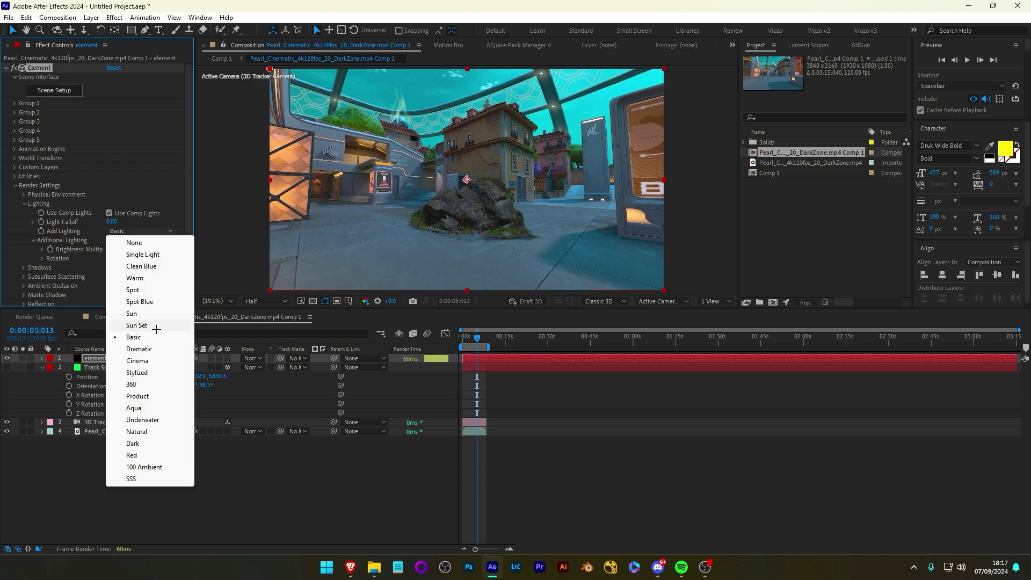
pyautogui.click(154, 301)
pyautogui.click(137, 231)
pyautogui.click(139, 349)
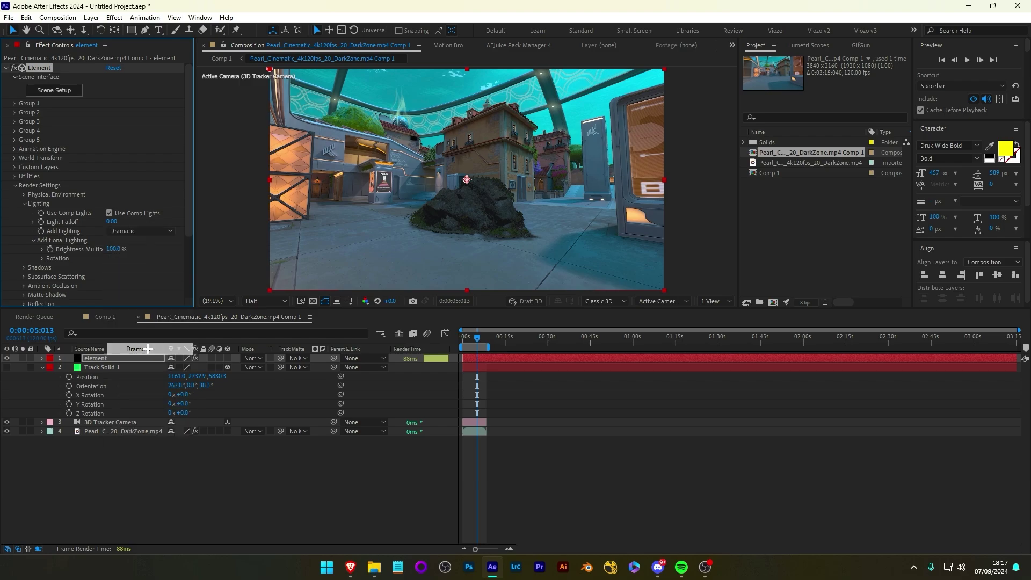
pyautogui.click(21, 186)
pyautogui.rightClick(208, 480)
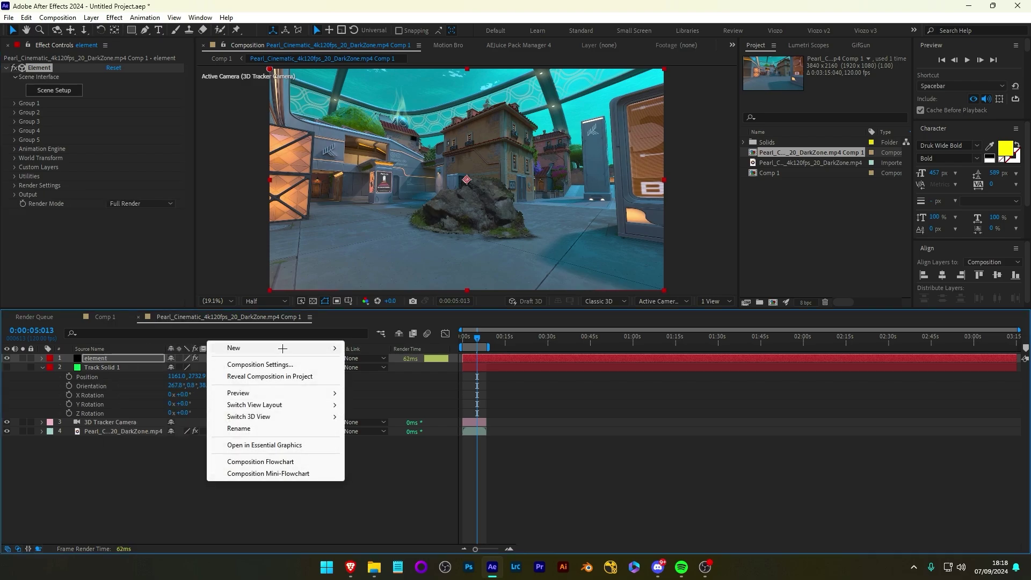
pyautogui.moveTo(282, 349)
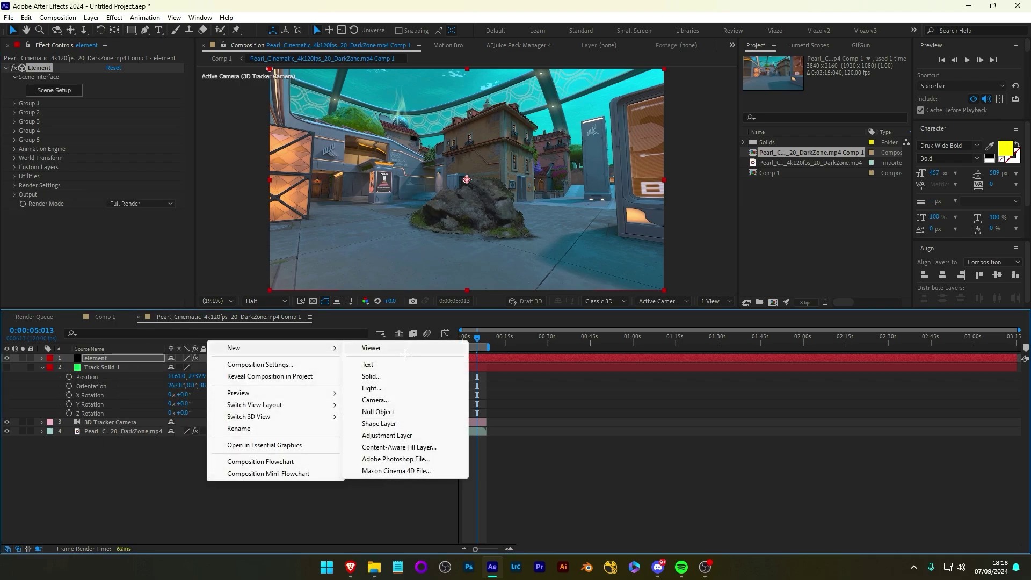
pyautogui.click(371, 387)
pyautogui.click(528, 183)
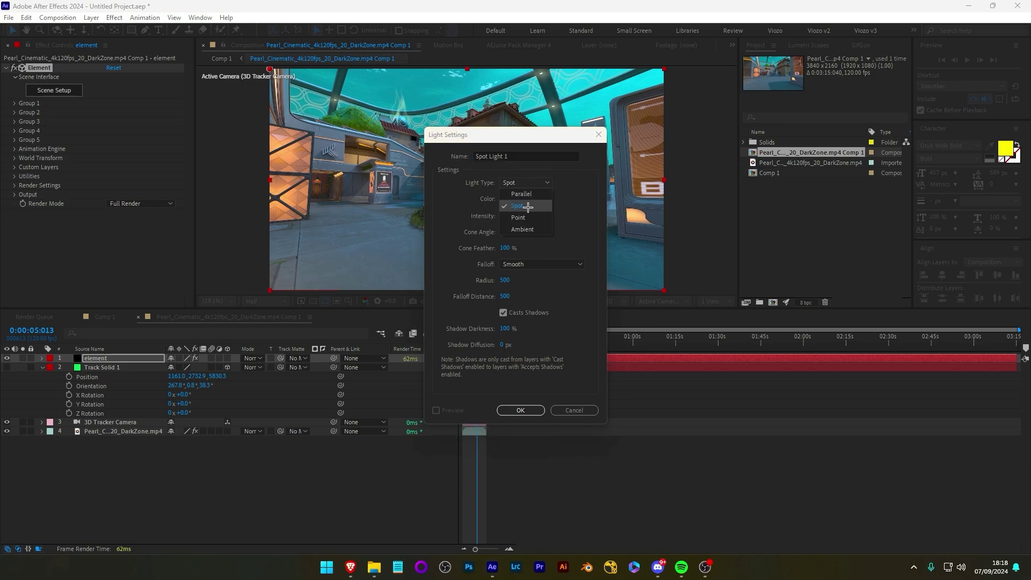
pyautogui.click(526, 247)
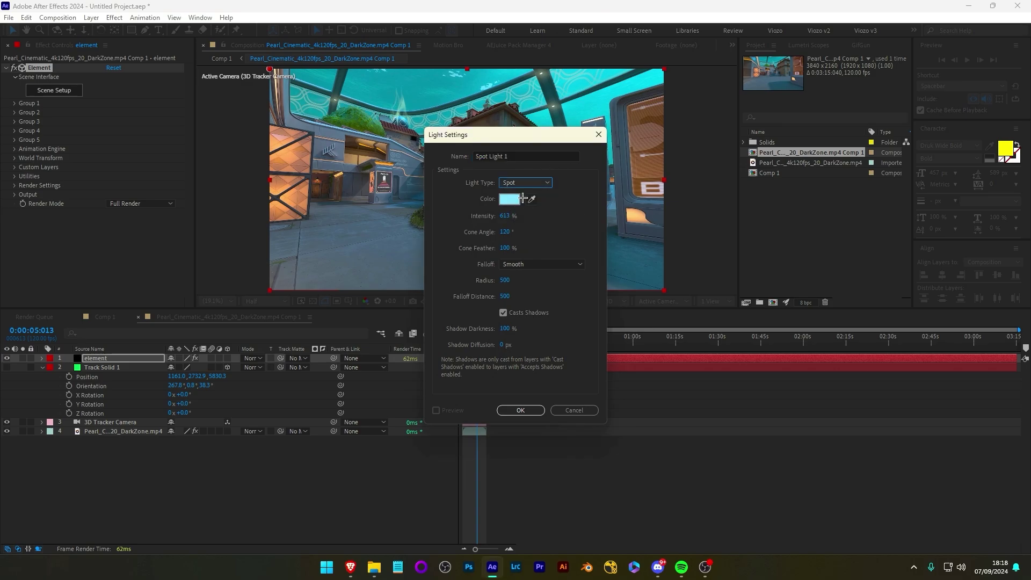
pyautogui.click(509, 199)
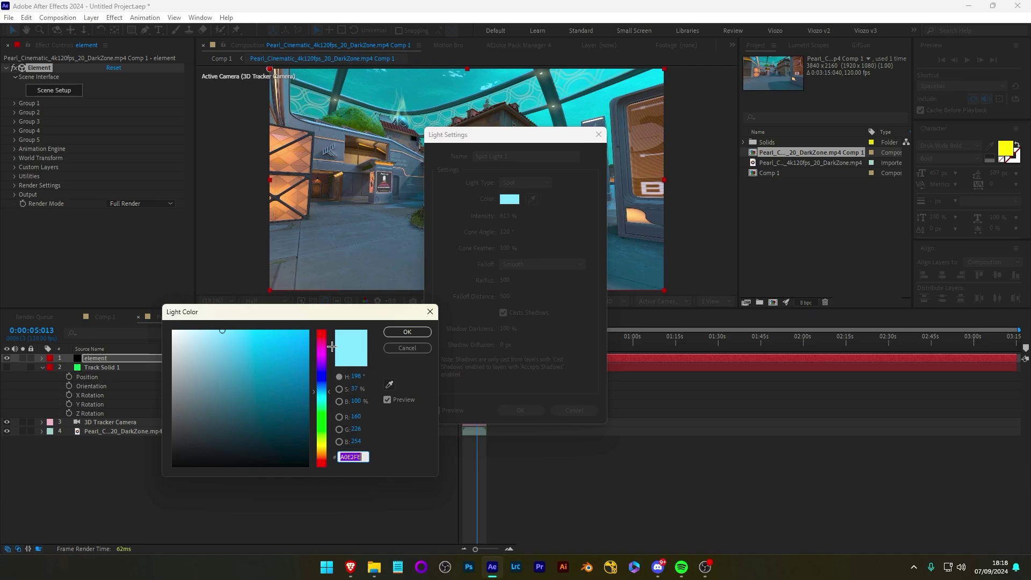
pyautogui.click(321, 450)
pyautogui.click(307, 342)
pyautogui.moveTo(307, 342); pyautogui.dragTo(247, 318)
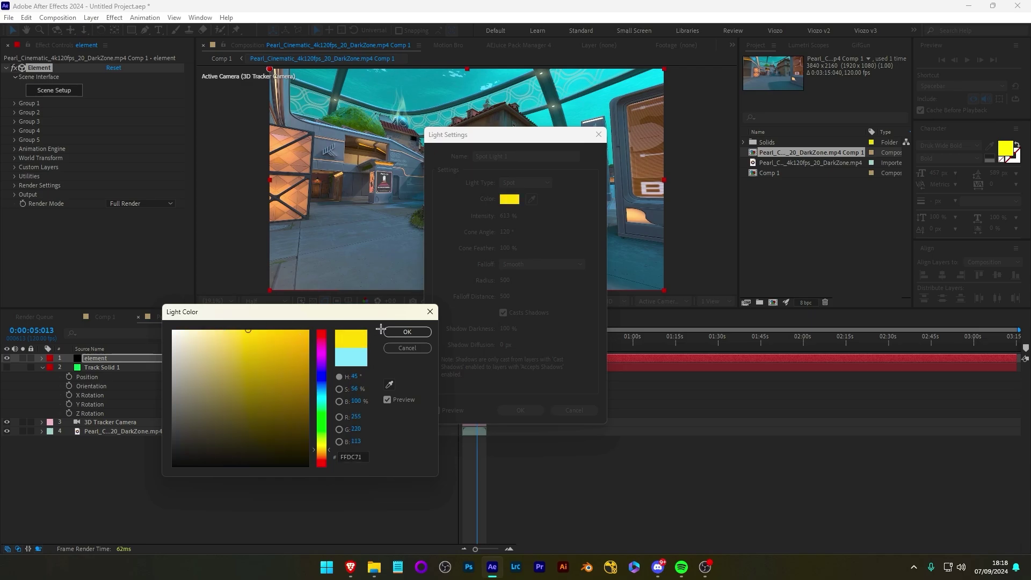
pyautogui.click(407, 332)
pyautogui.press('Return')
pyautogui.moveTo(398, 171); pyautogui.dragTo(408, 269)
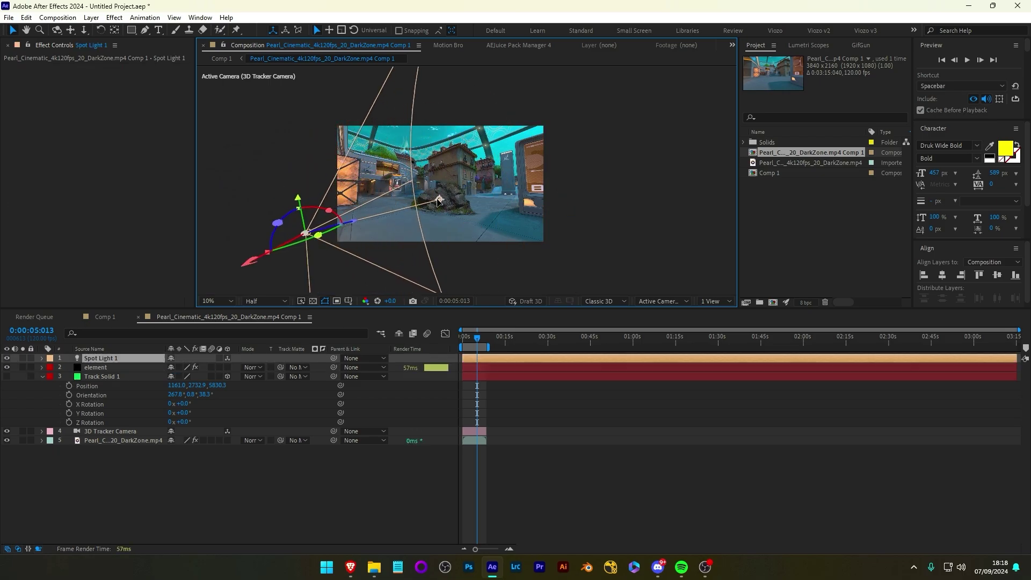
pyautogui.scroll(2, 457, 185)
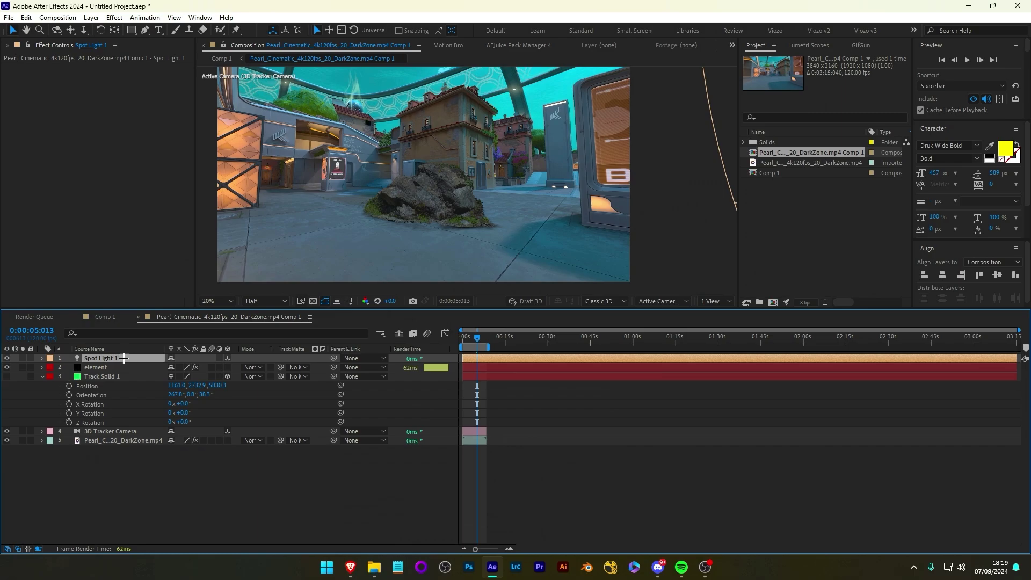
pyautogui.press('Delete')
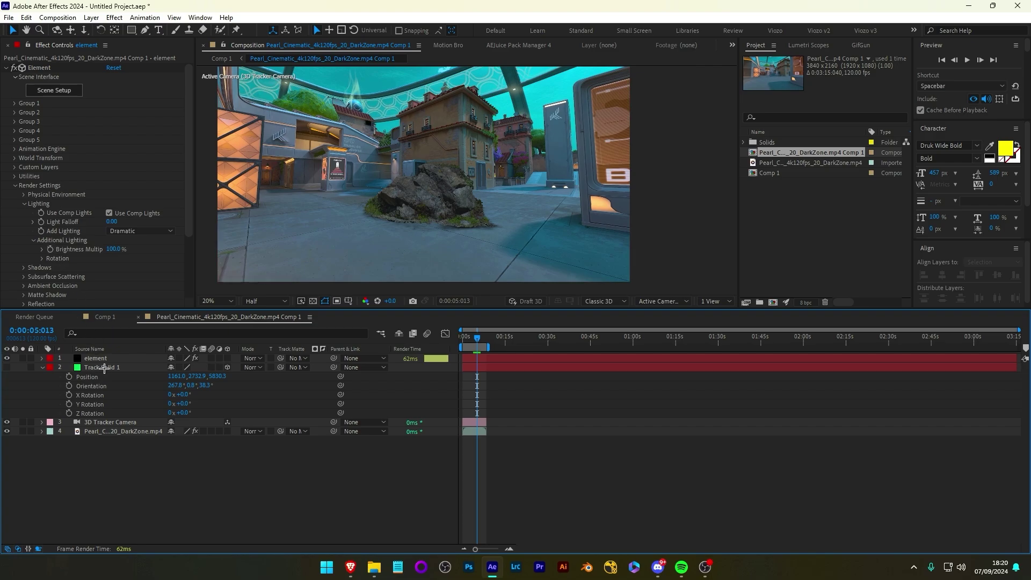
# - Add a new text layer reading 'text' and hide it
pyautogui.rightClick(320, 286)
pyautogui.moveTo(446, 292)
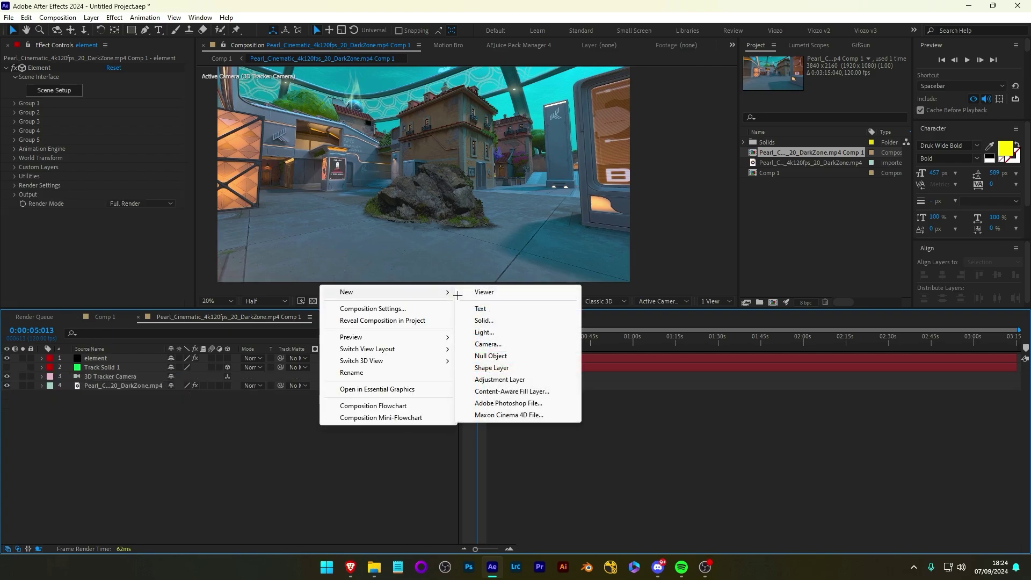
pyautogui.click(493, 309)
pyautogui.write('text')
pyautogui.click(175, 341)
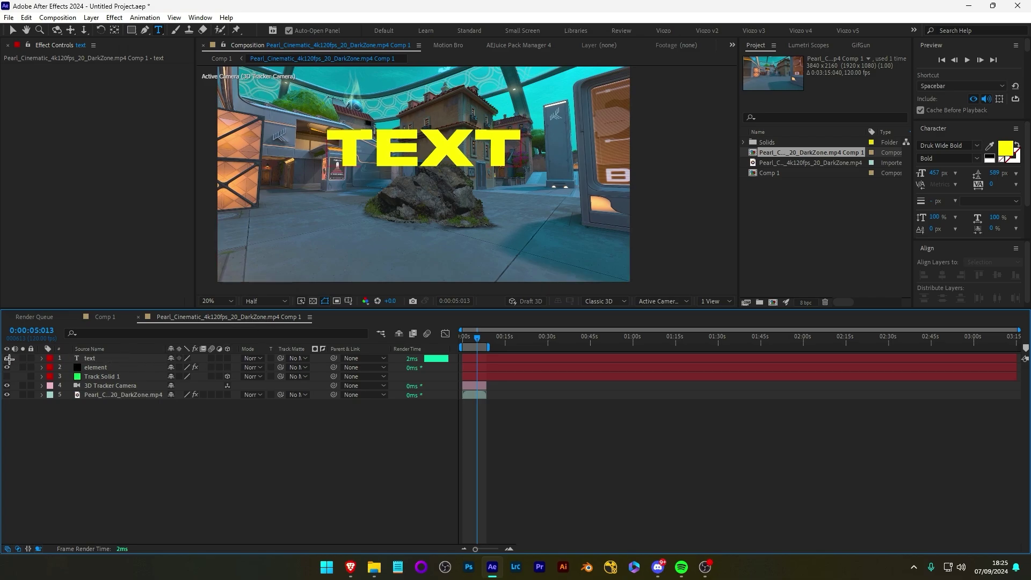
pyautogui.click(5, 358)
# - Assign the 'text' layer as Element's Path Layer 1 and launch Scene Setup
pyautogui.click(112, 367)
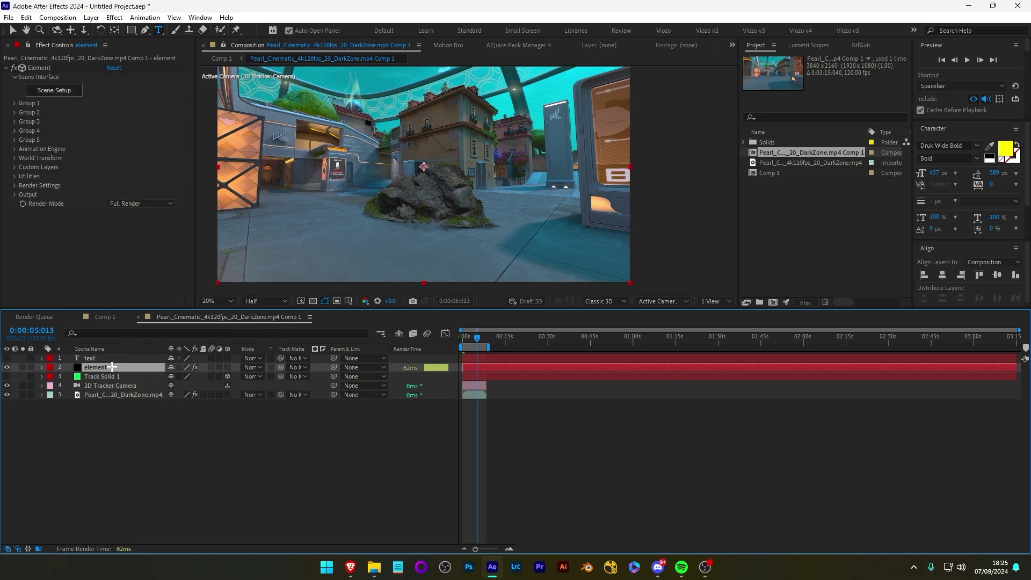
pyautogui.click(14, 167)
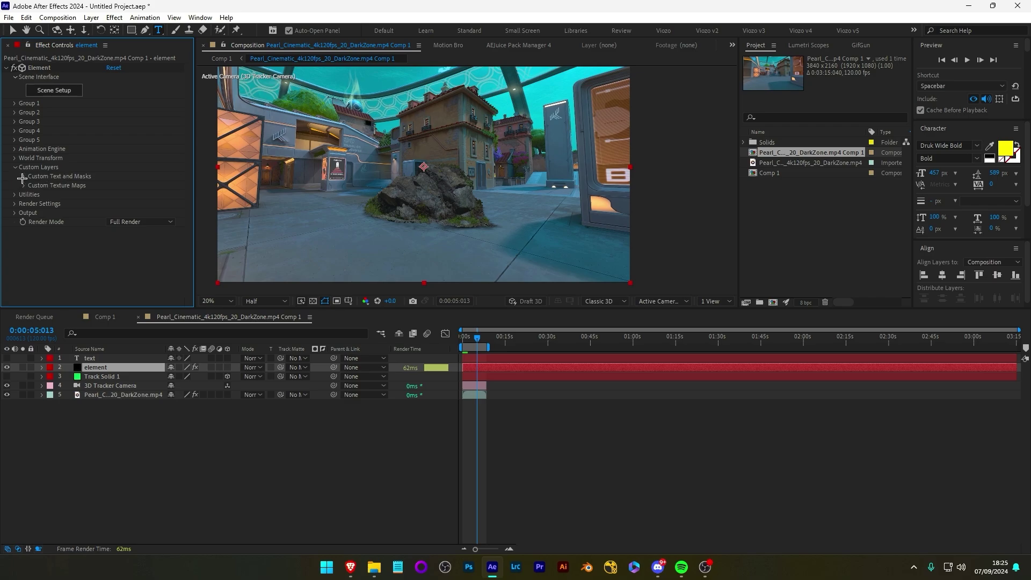
pyautogui.click(23, 177)
pyautogui.click(128, 185)
pyautogui.click(140, 213)
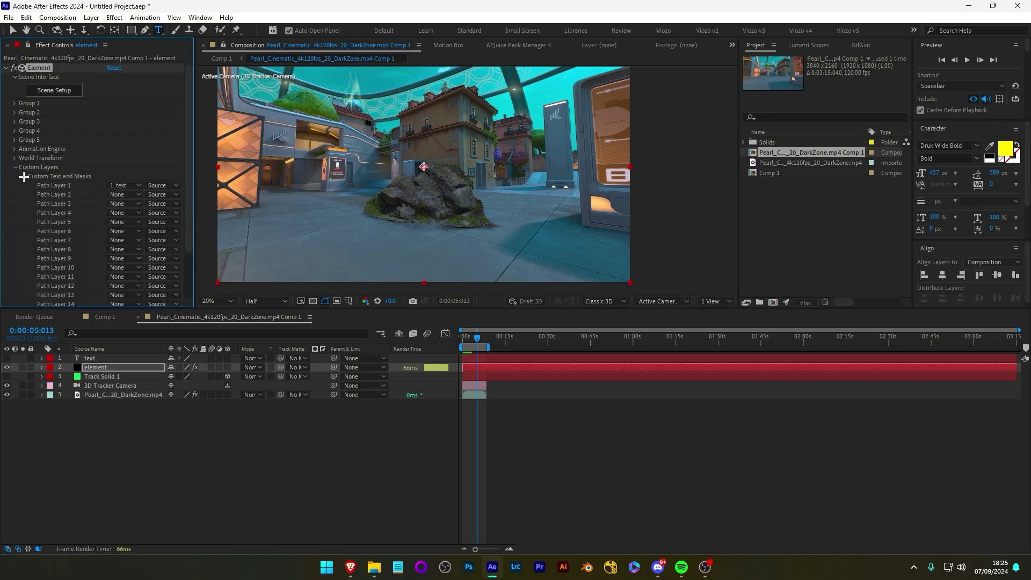
pyautogui.click(24, 176)
pyautogui.click(54, 90)
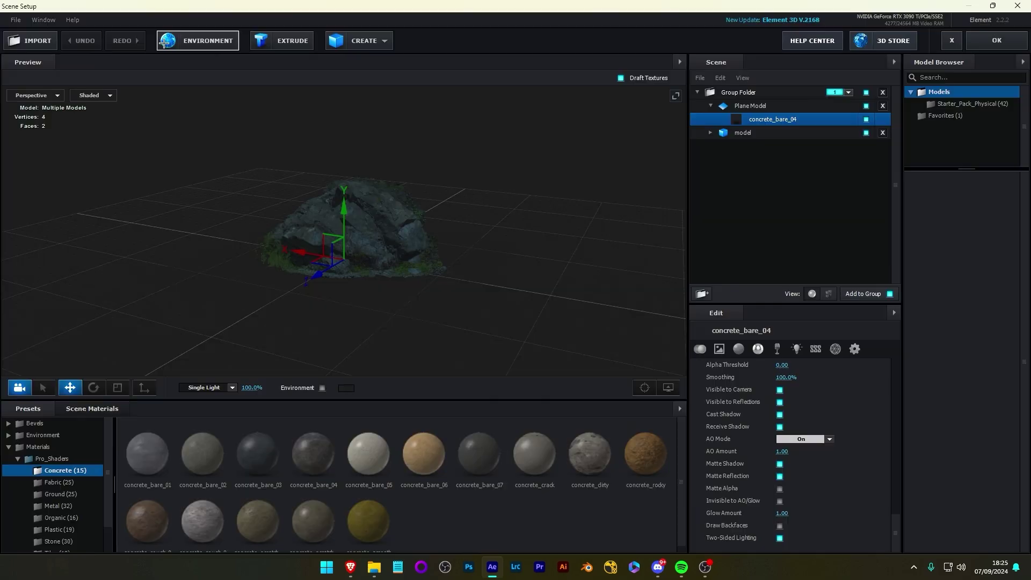
# - Extrude the text into 3D TEXT letters and review its bevel and transform settings
pyautogui.click(293, 40)
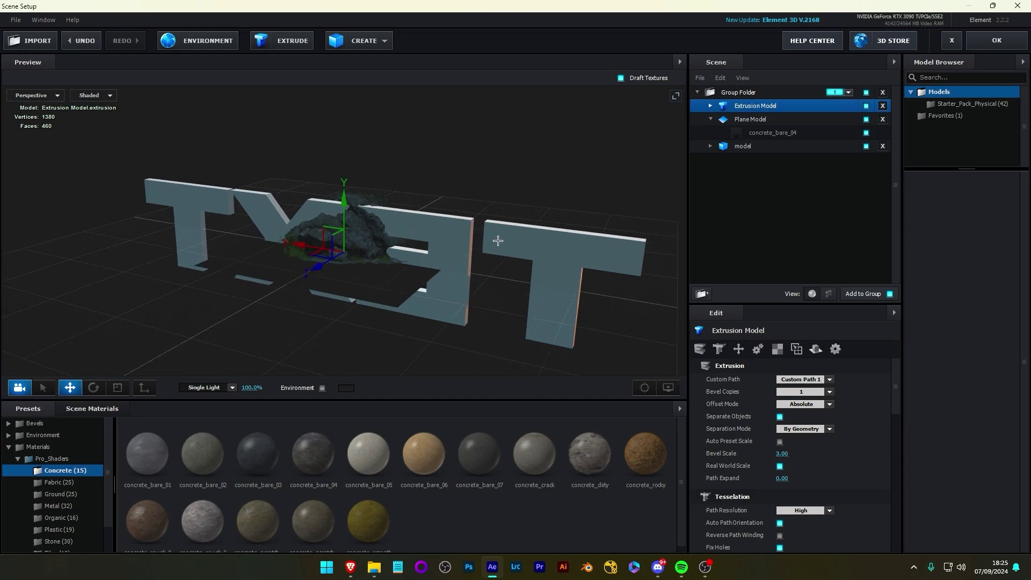
pyautogui.click(710, 105)
pyautogui.click(759, 118)
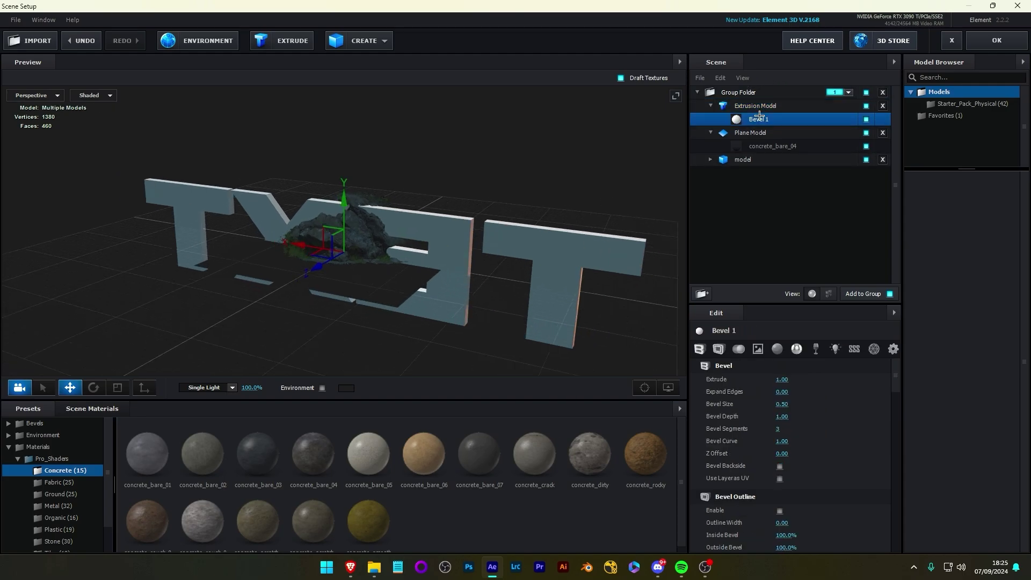
pyautogui.click(762, 105)
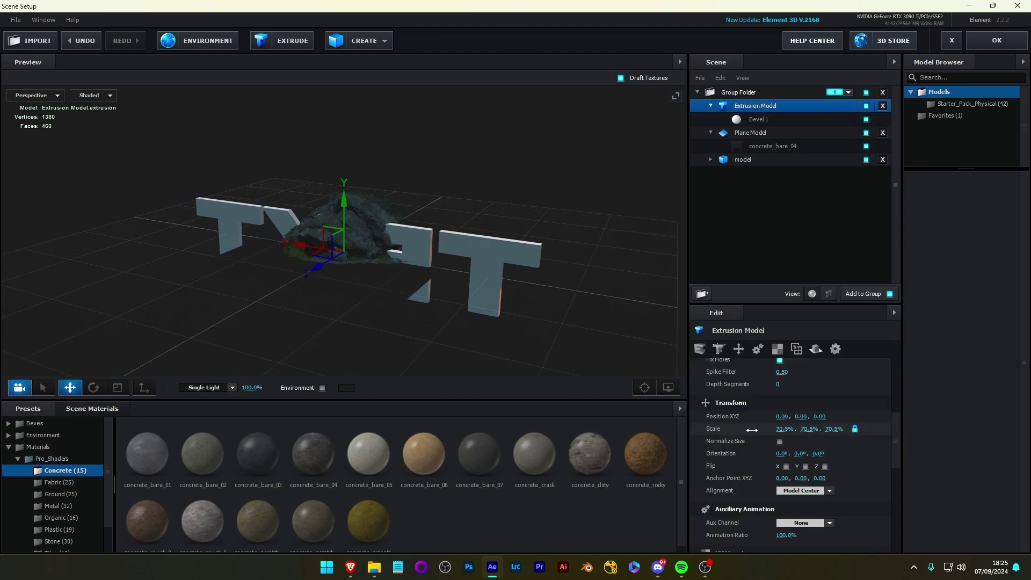
pyautogui.click(774, 134)
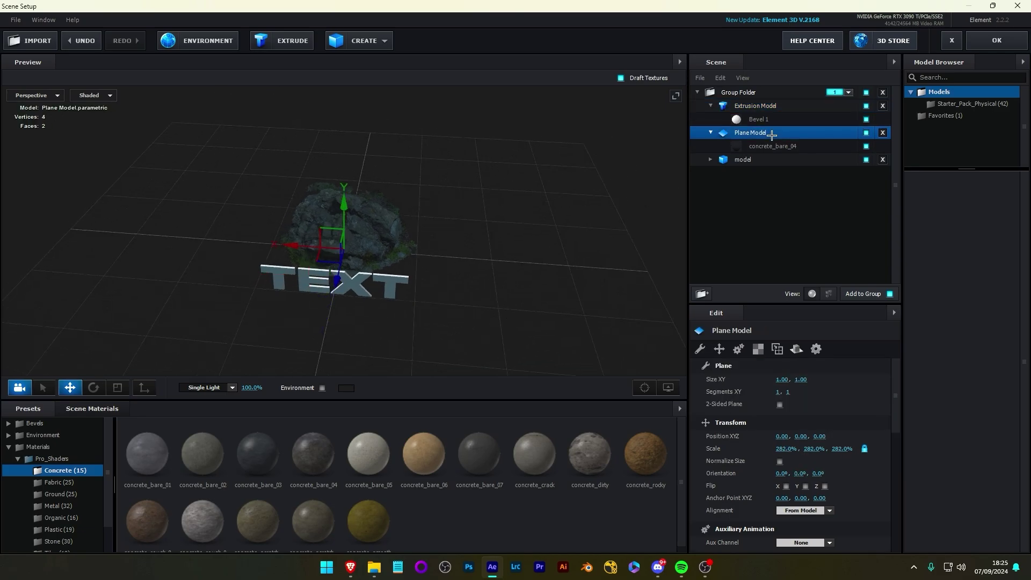
pyautogui.moveTo(400, 286); pyautogui.dragTo(449, 263)
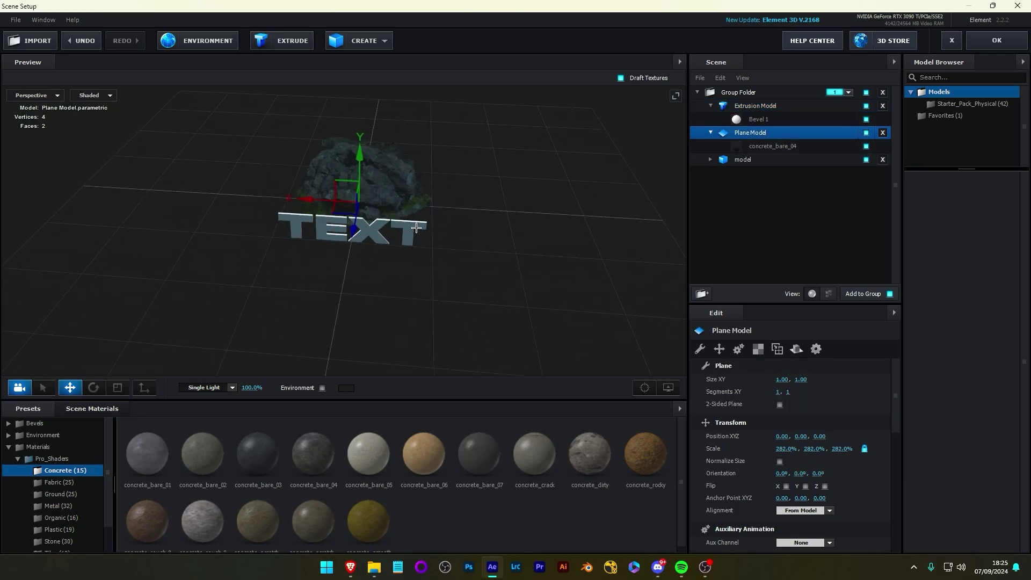
# - Apply the brushed_metal material to the TEXT letters and browse the Physical bevel presets
pyautogui.scroll(3, 430, 317)
pyautogui.scroll(-1, 72, 495)
pyautogui.click(59, 475)
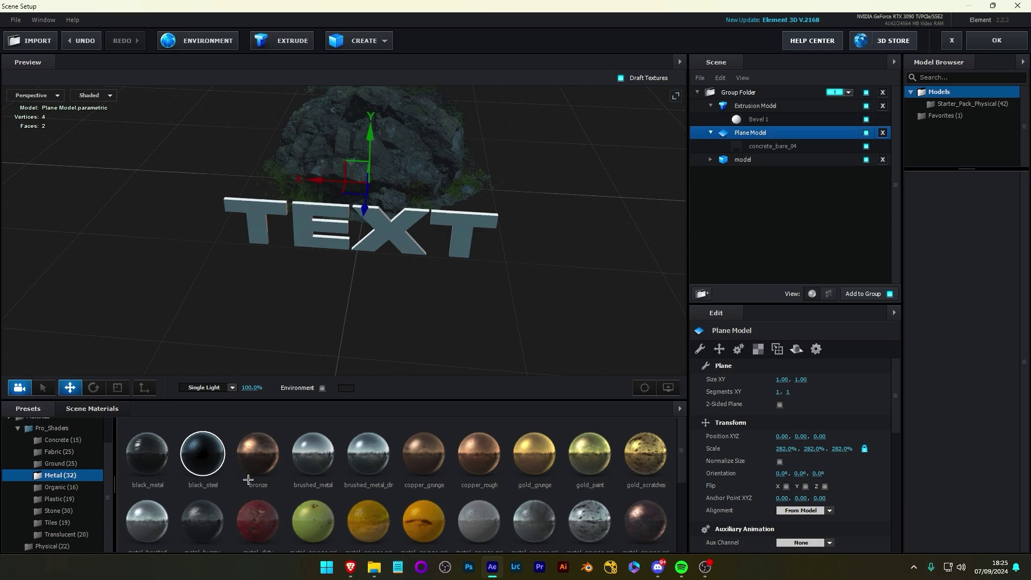
pyautogui.moveTo(313, 454)
pyautogui.mouseDown()
pyautogui.moveTo(382, 225)
pyautogui.moveTo(438, 273)
pyautogui.moveTo(349, 284)
pyautogui.mouseUp()
pyautogui.scroll(3, 54, 484)
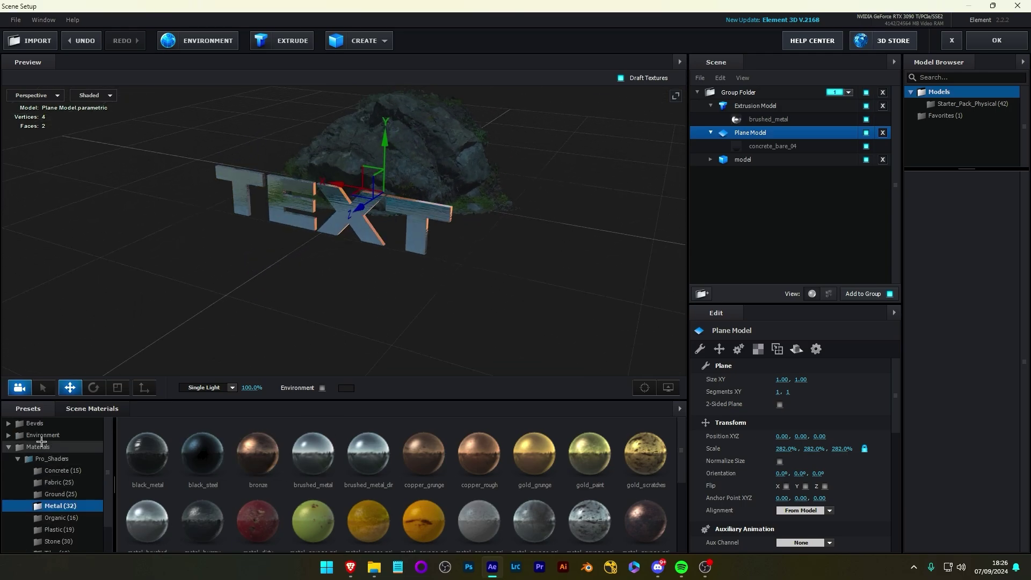
pyautogui.click(37, 423)
pyautogui.click(52, 435)
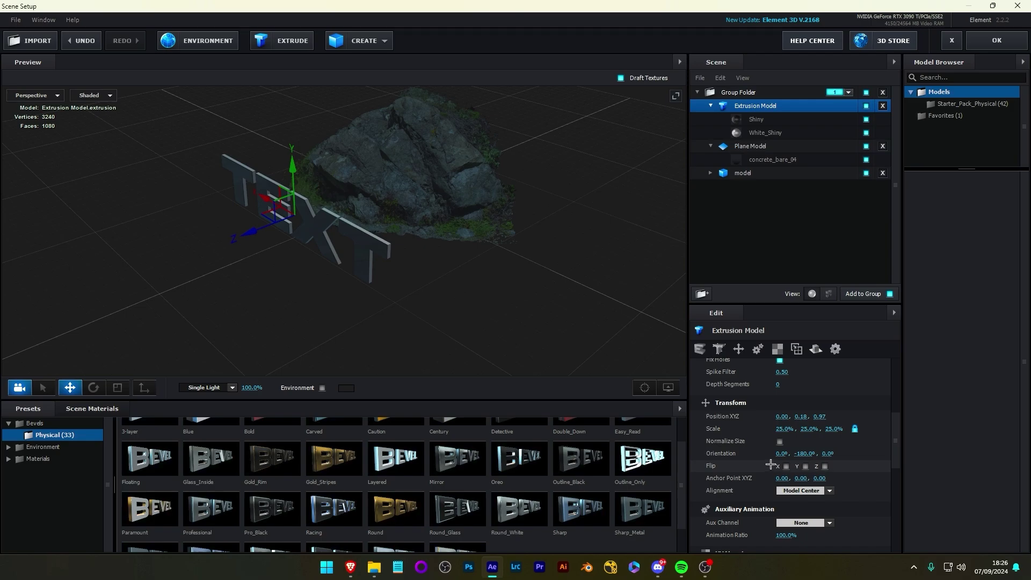
# - Deepen the TEXT letters to about 88.5% Z scale and apply the scene
pyautogui.scroll(2, 771, 460)
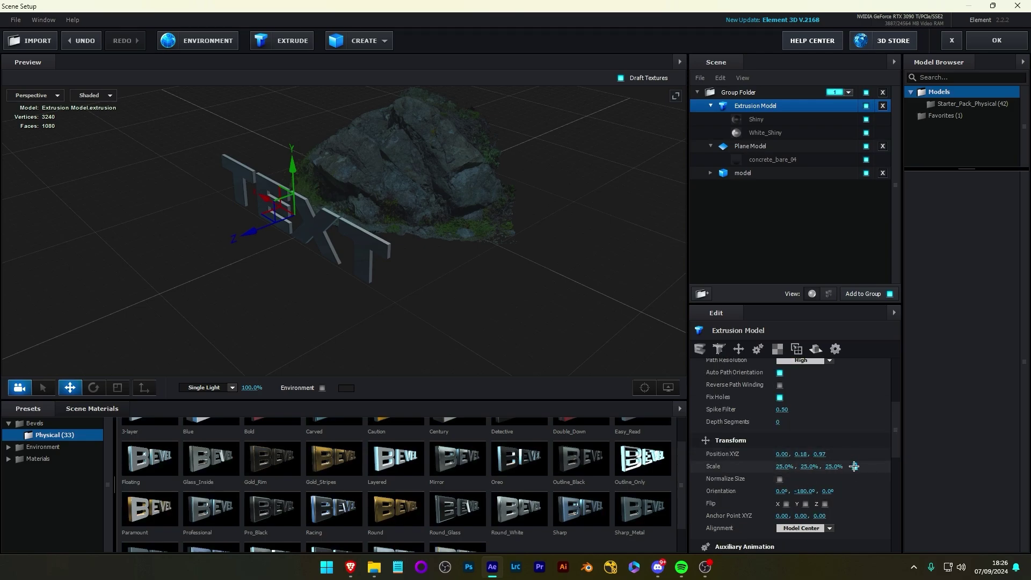
pyautogui.moveTo(838, 466); pyautogui.dragTo(891, 460)
pyautogui.scroll(5, 422, 245)
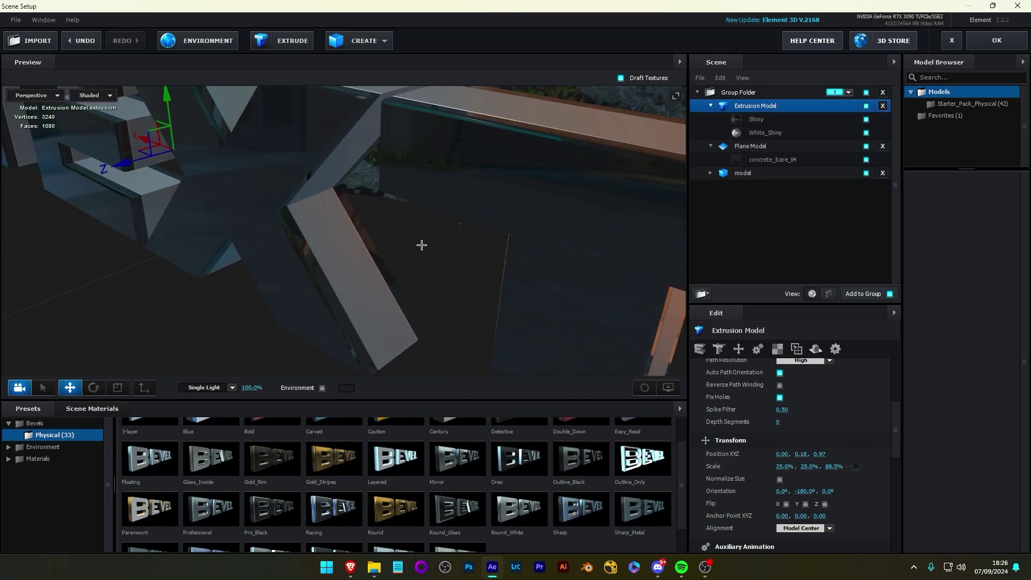
pyautogui.moveTo(421, 244); pyautogui.dragTo(394, 281)
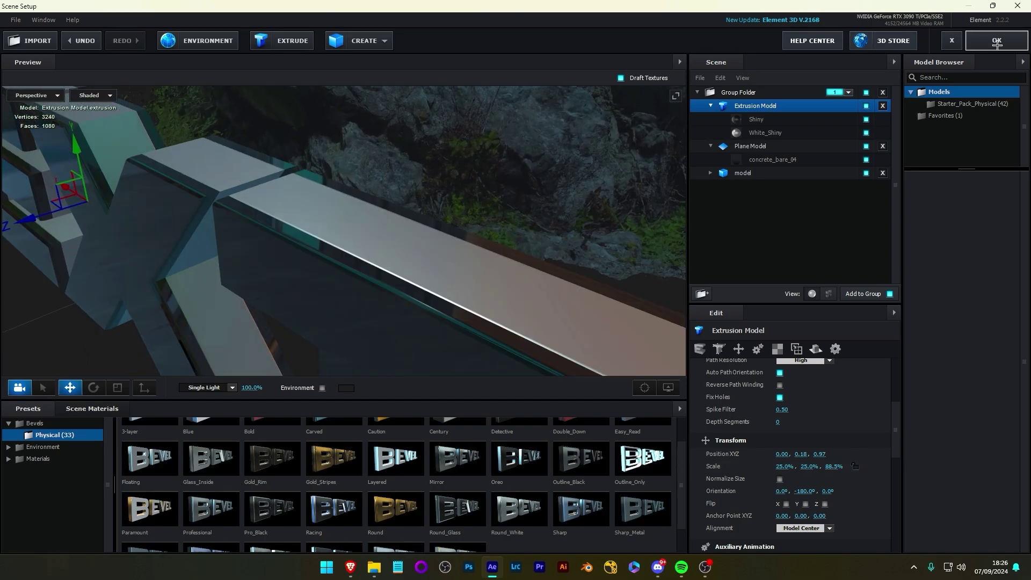
pyautogui.click(996, 42)
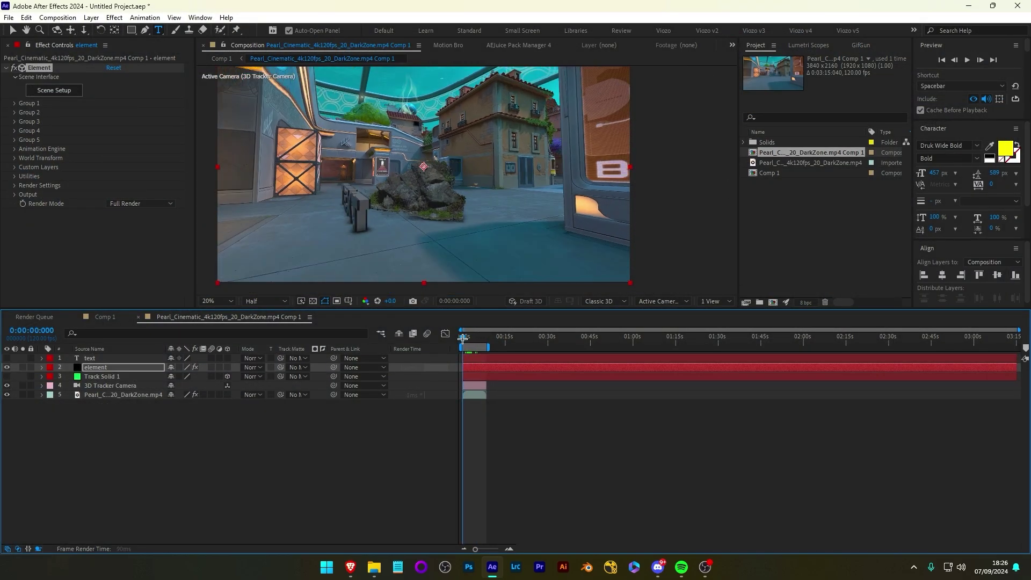
# - Move to a later frame showing the text and expand Element's Render Settings
pyautogui.moveTo(463, 338); pyautogui.dragTo(477, 338)
pyautogui.click(14, 149)
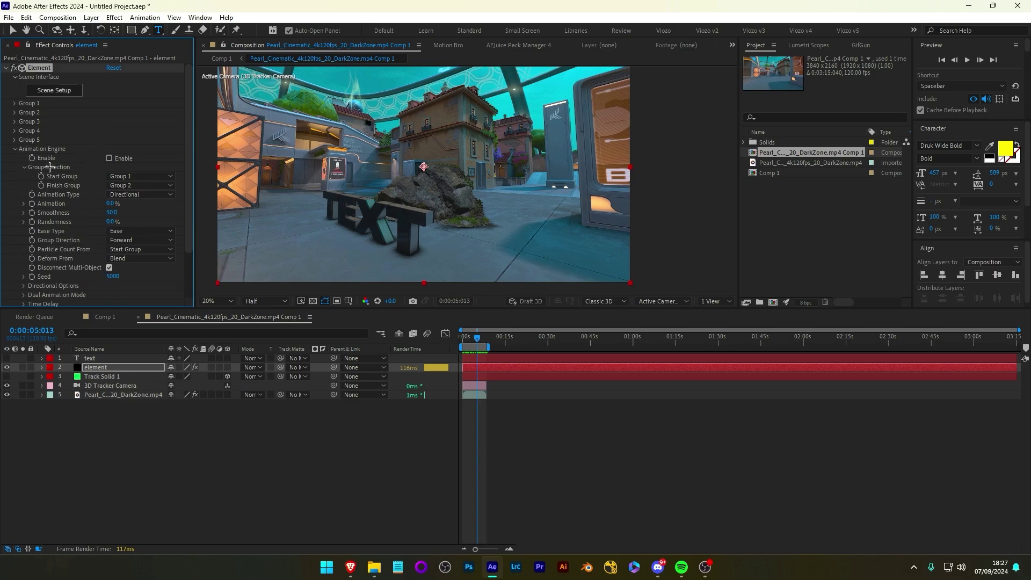
pyautogui.click(15, 149)
pyautogui.click(14, 185)
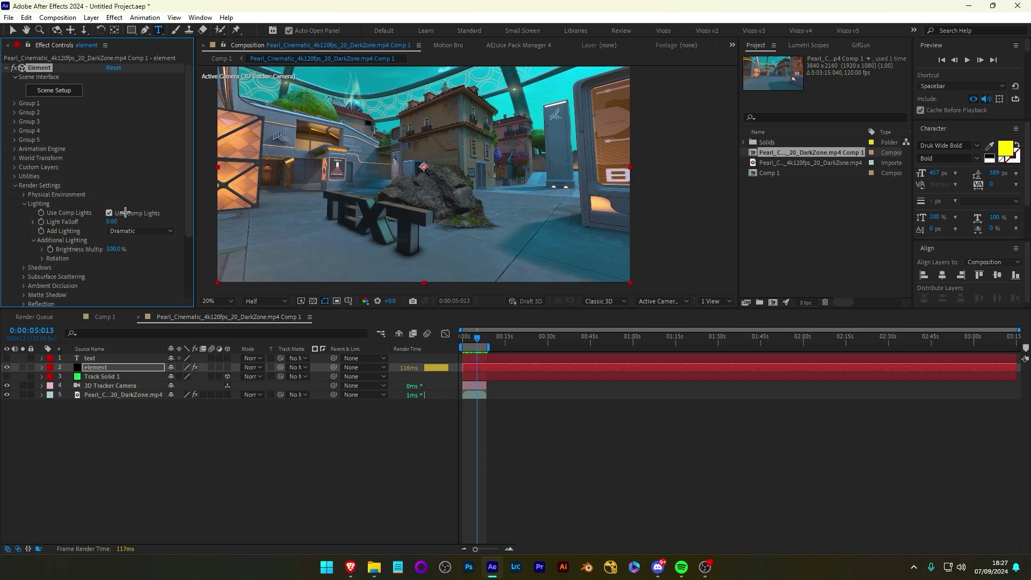
pyautogui.scroll(-3, 19, 186)
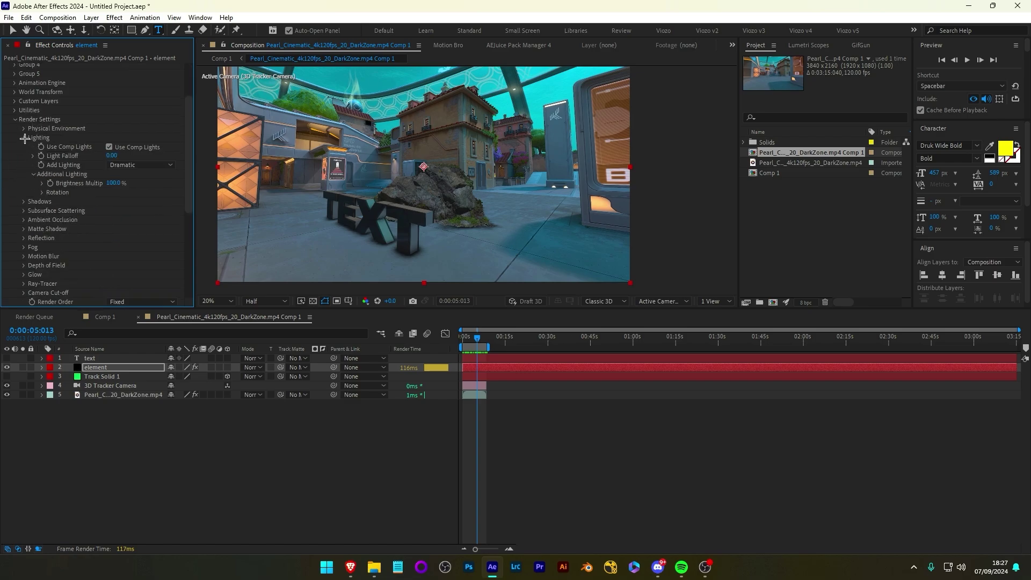
pyautogui.click(25, 138)
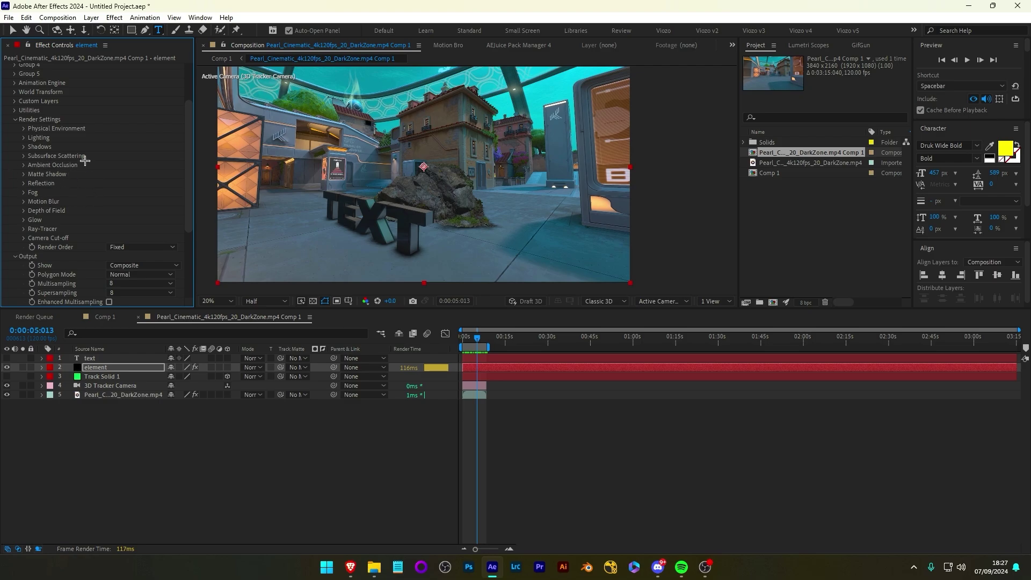
# - Enable ambient occlusion, trying Ray-Traced before settling on SSAO mode
pyautogui.click(23, 165)
pyautogui.click(135, 183)
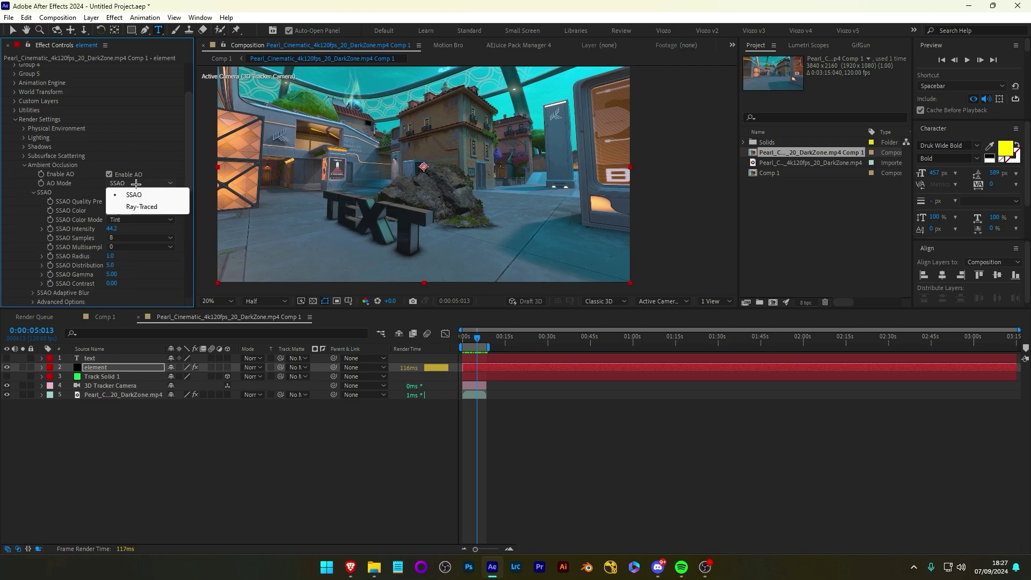
pyautogui.click(141, 207)
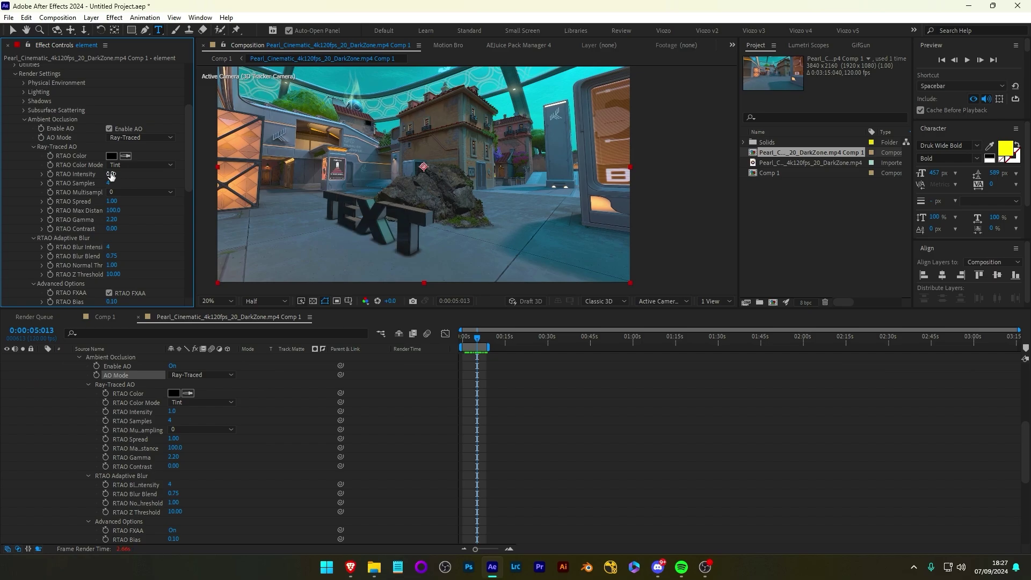
pyautogui.click(144, 138)
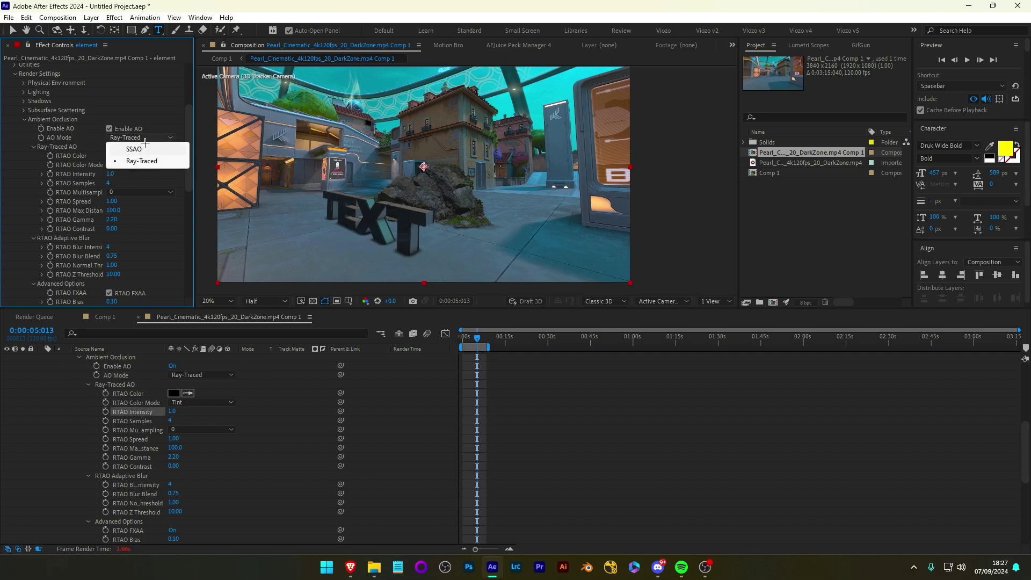
pyautogui.click(129, 149)
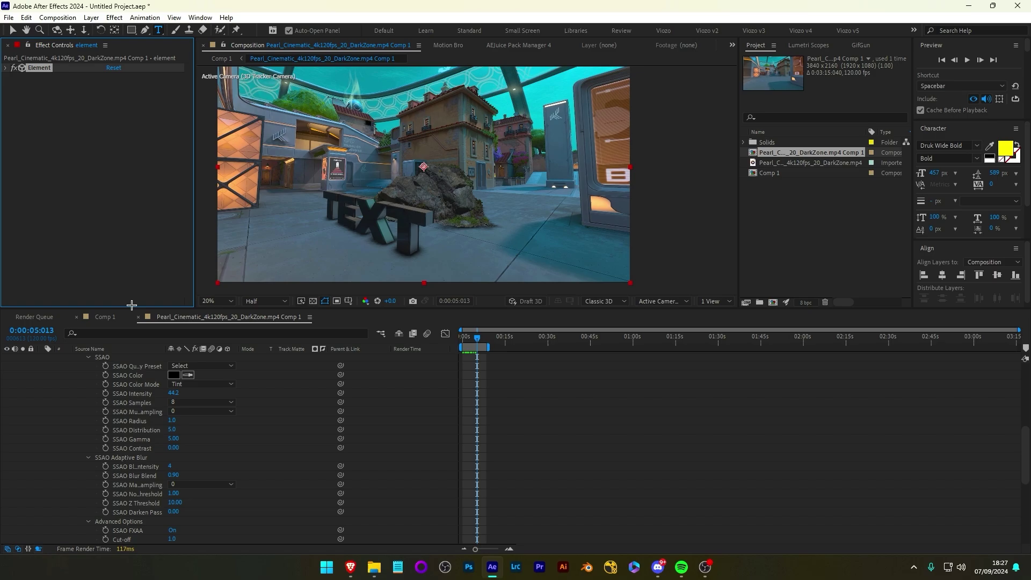
# - Preview Comp 1 from frame 0, inspect the Pearl precomp, then return to Comp 1
pyautogui.hotkey('shift', 'Escape')
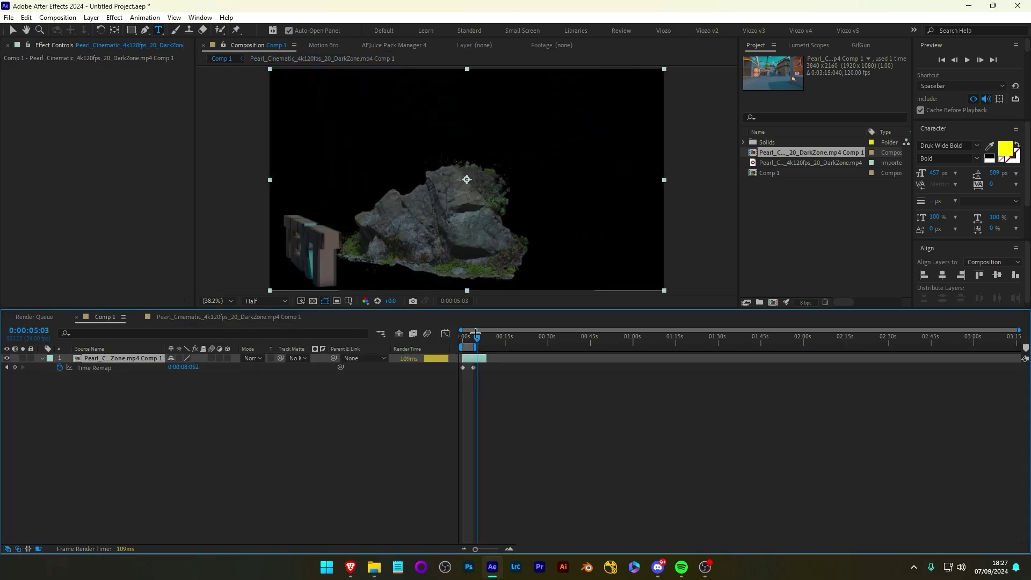
pyautogui.moveTo(476, 333); pyautogui.dragTo(463, 333)
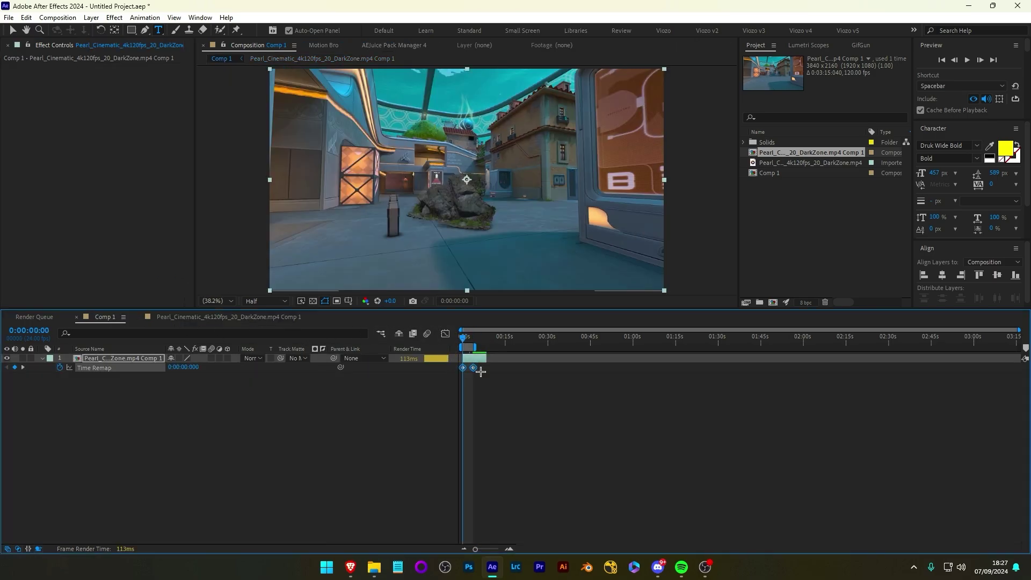
pyautogui.press('space')
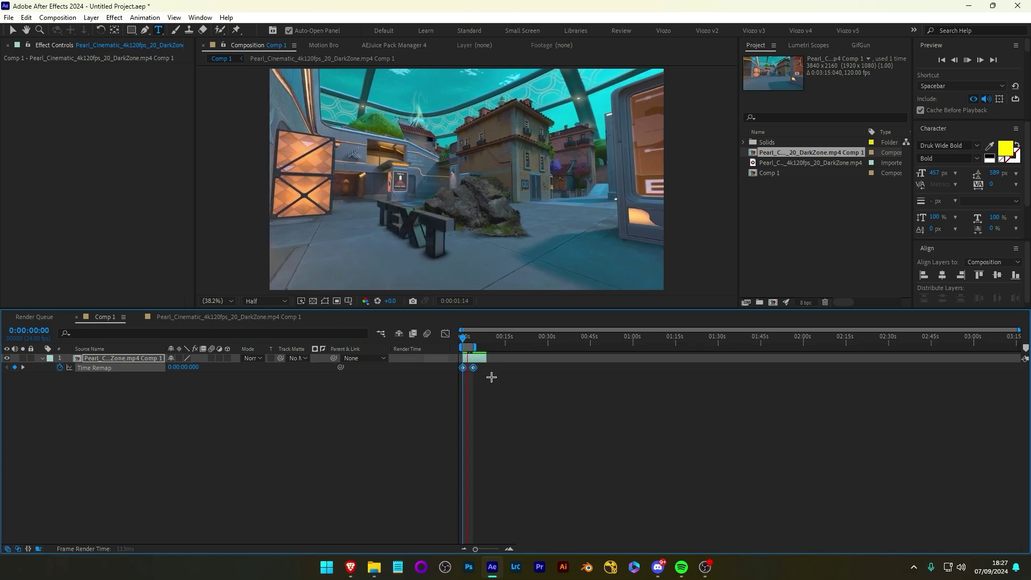
pyautogui.press('space')
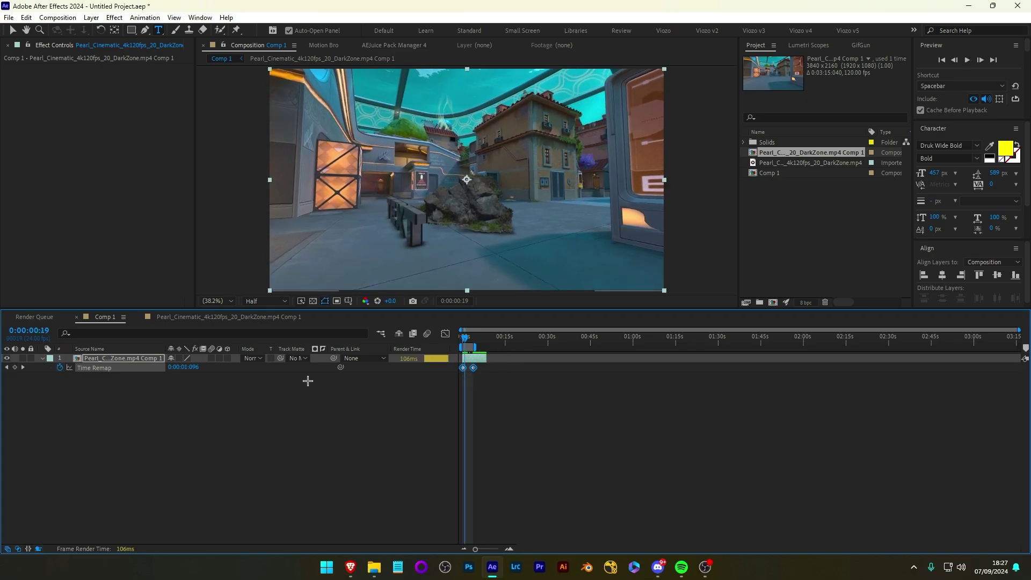
pyautogui.doubleClick(141, 358)
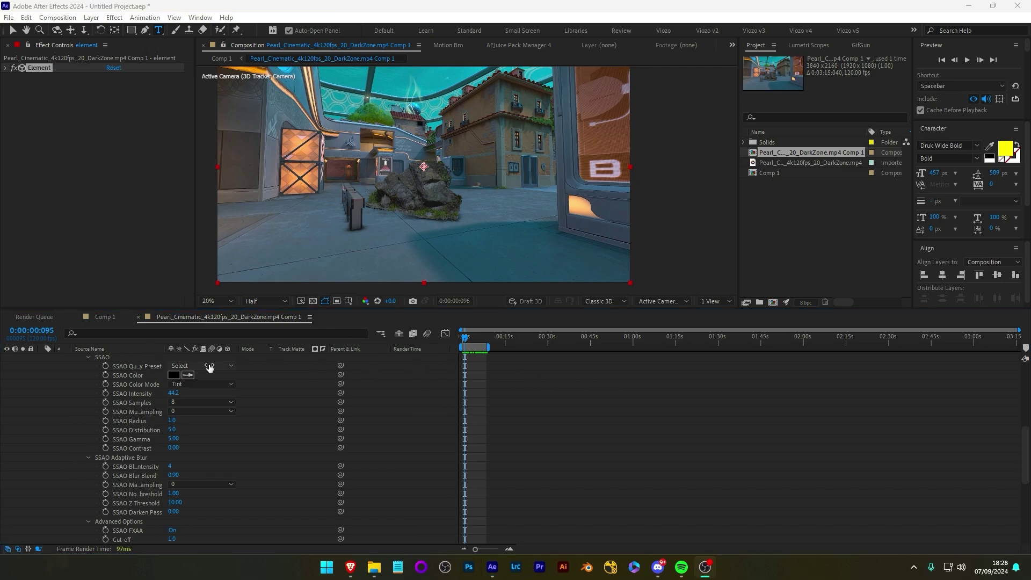
pyautogui.click(106, 317)
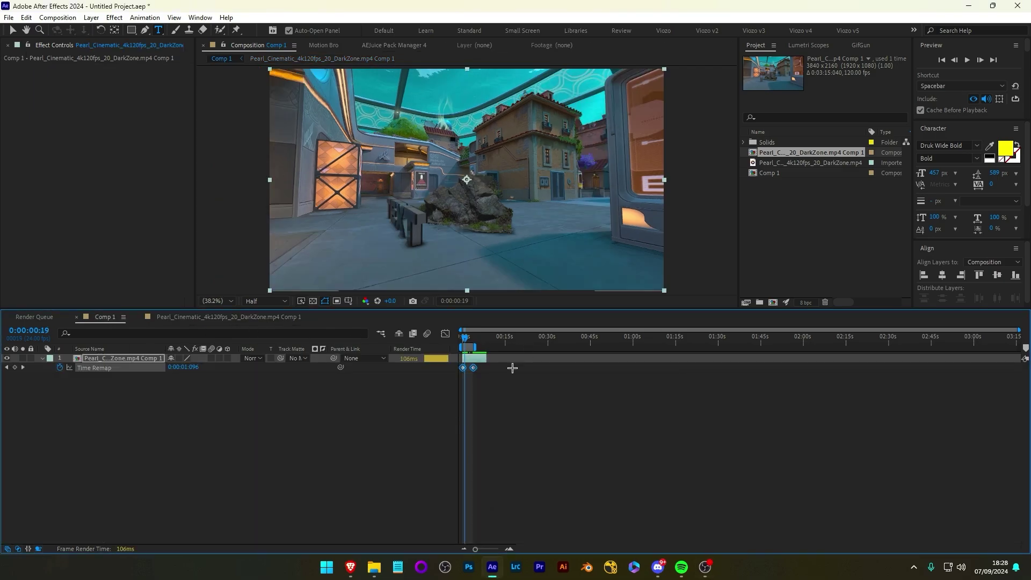